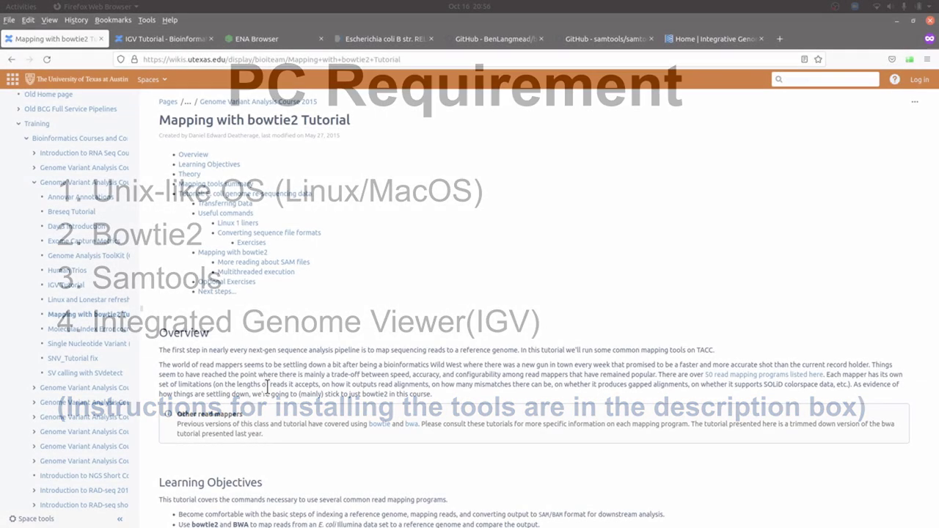
- View the project pages of the required tools: bowtie2 and samtools on GitHub, and the Integrative Genomics Viewer site
left_click(493, 44)
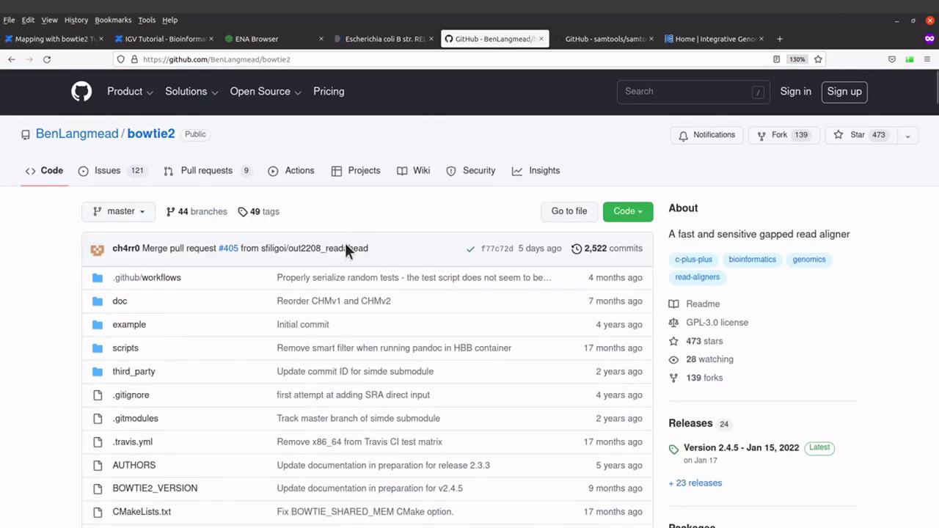
left_click(611, 37)
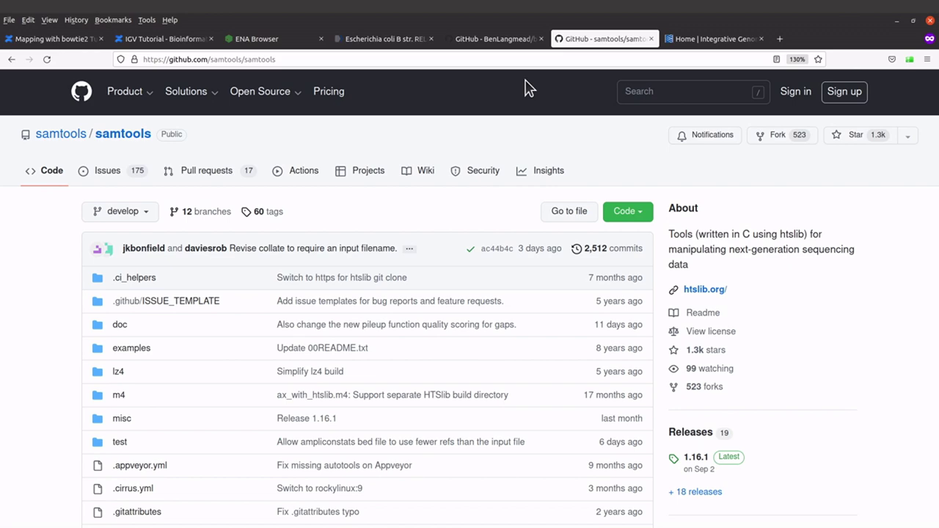
left_click(718, 41)
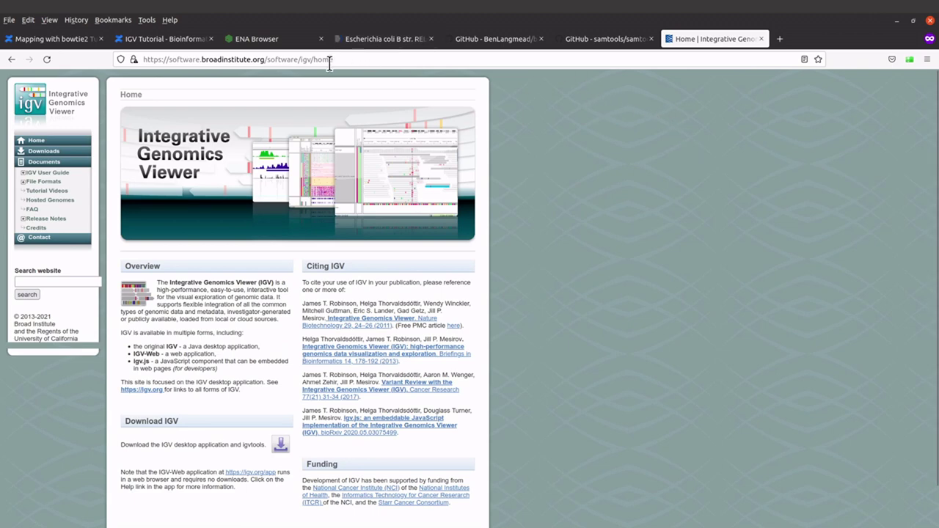
- Examine the data files listed under Transferring Data in the Mapping with bowtie2 Tutorial, including the paired-end FASTQ files and reference genome
left_click(57, 37)
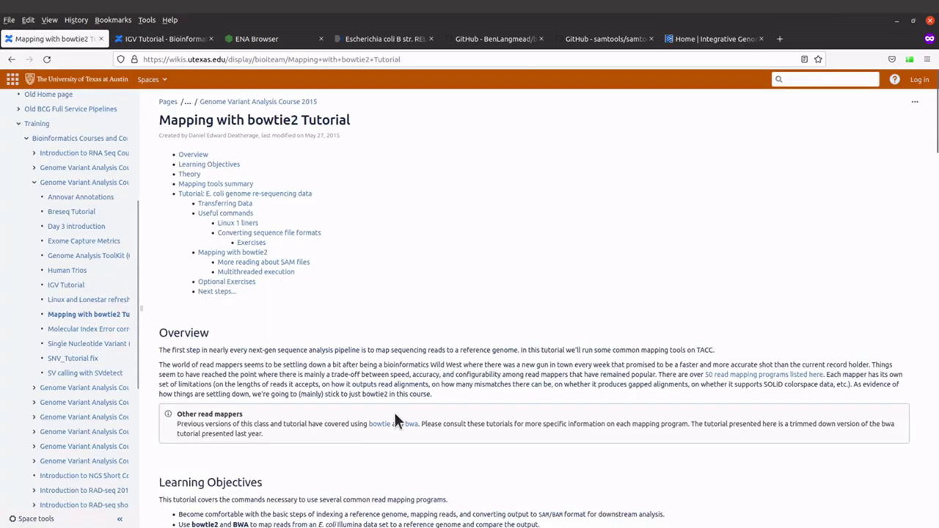
scroll(394, 413, "down", 5)
scroll(394, 412, "down", 8)
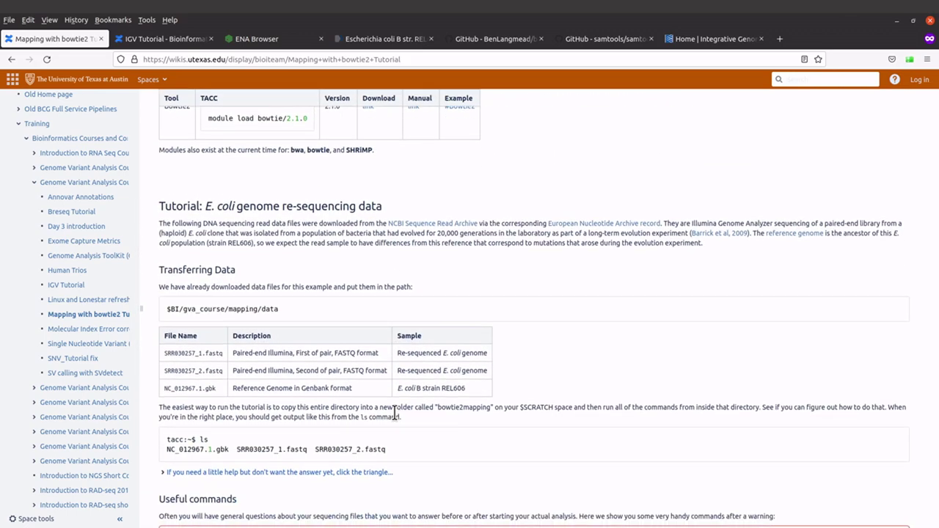
scroll(394, 415, "up", 1)
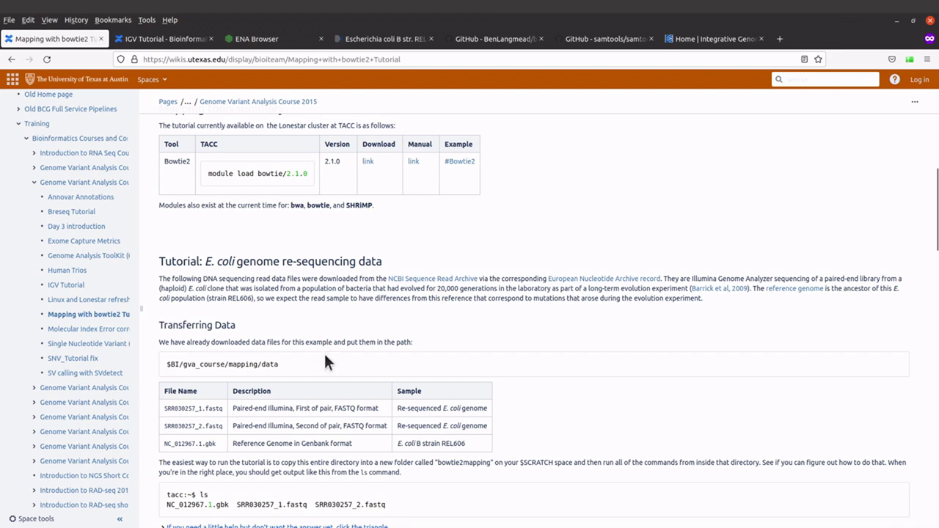
left_click_drag(196, 408, 164, 408)
left_click(164, 408)
scroll(596, 354, "down", 1)
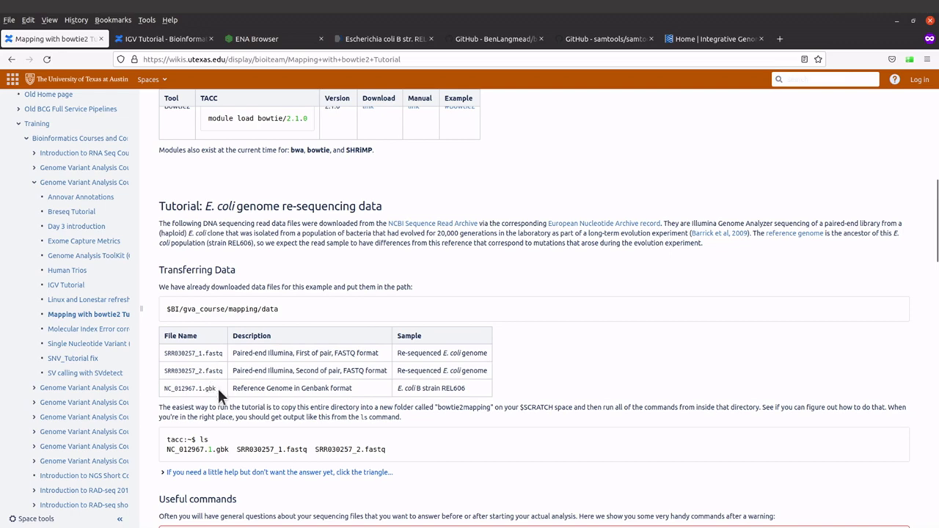
left_click_drag(217, 387, 165, 389)
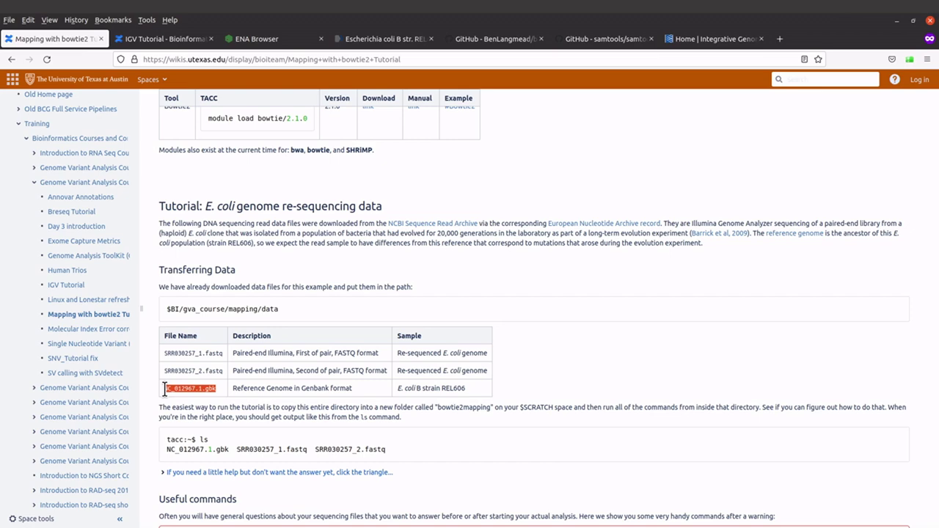
left_click(222, 388)
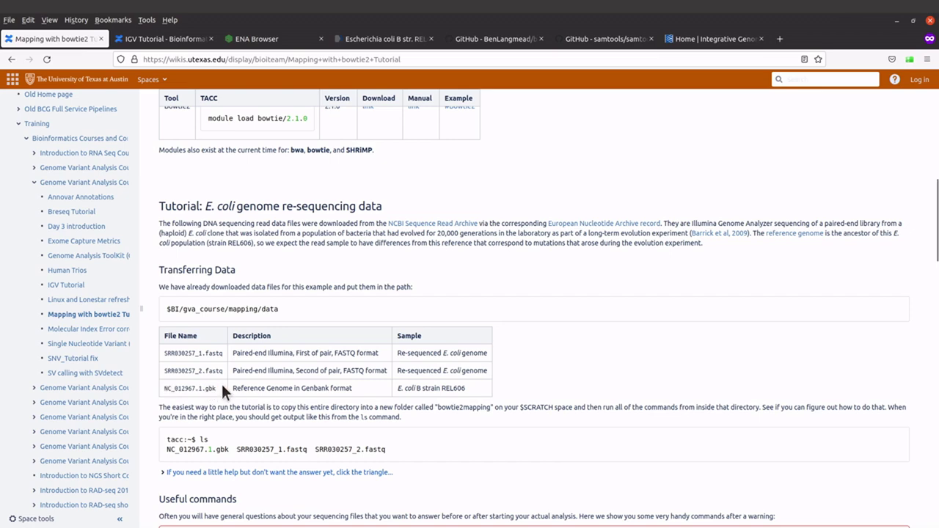
left_click_drag(217, 386, 166, 388)
left_click(212, 392)
scroll(481, 437, "up", 2)
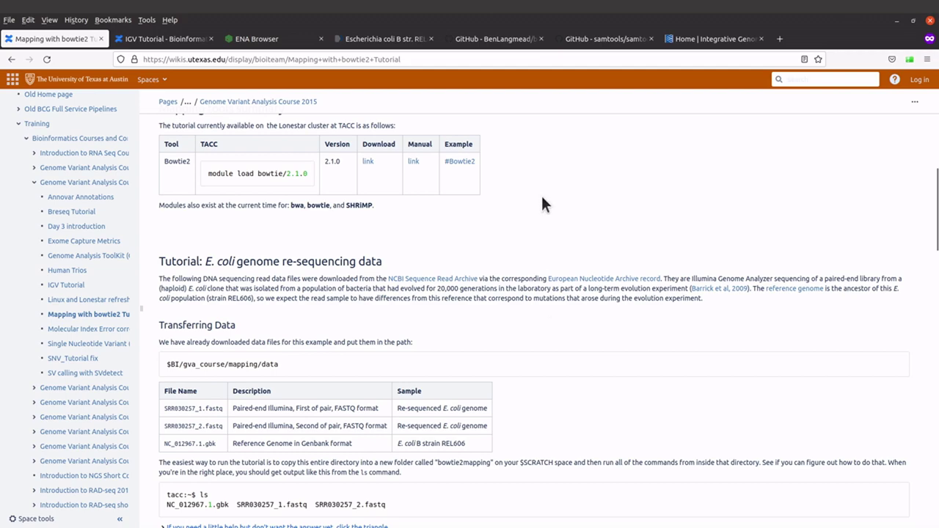
- Copy the FTP link of SRR030257_1.fastq.gz from the read files of ENA experiment SRX012992
left_click(273, 43)
scroll(319, 181, "up", 5)
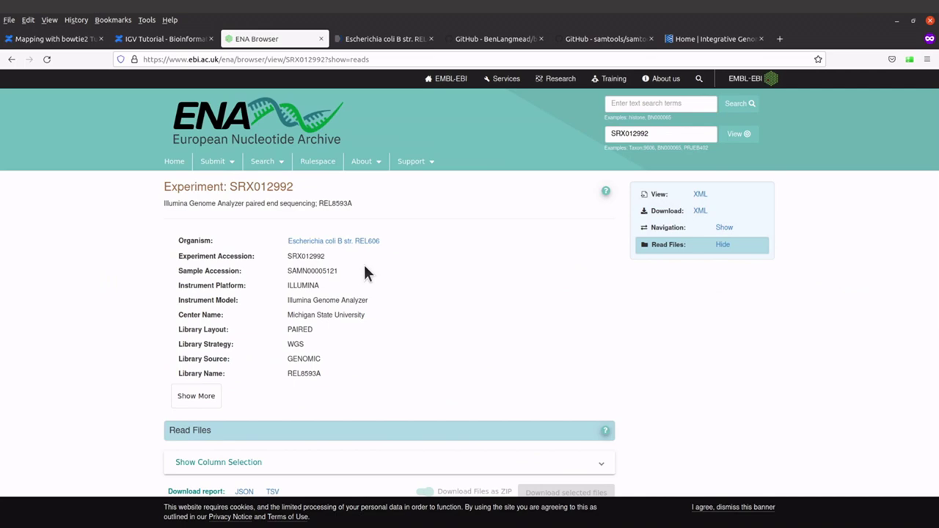
scroll(341, 314, "down", 3)
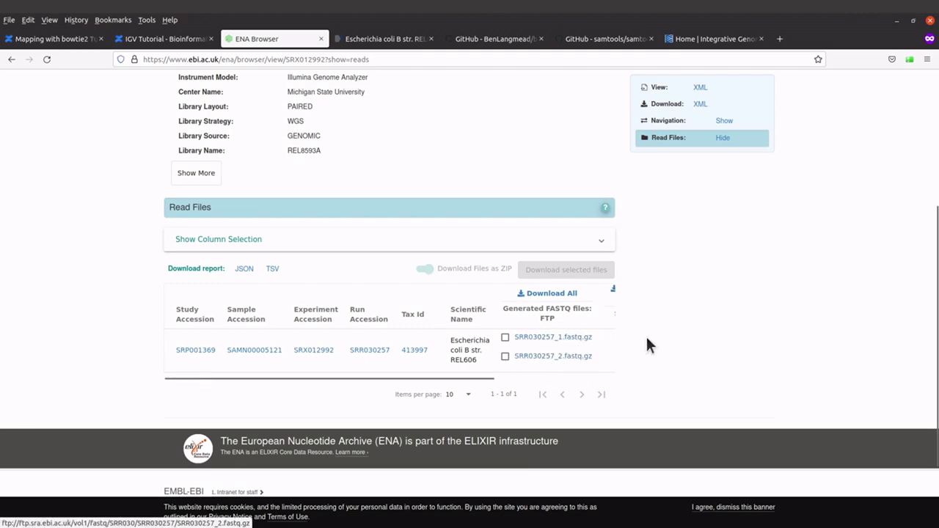
left_click(555, 345)
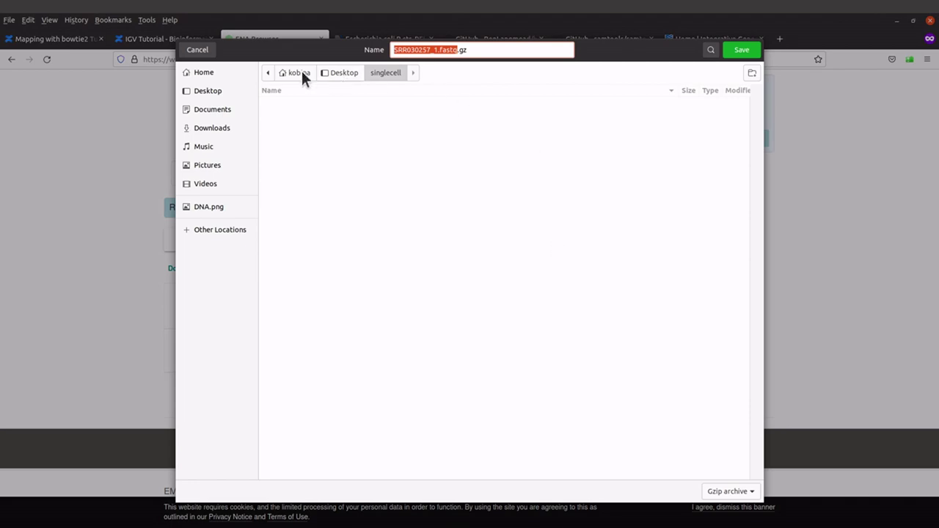
left_click(194, 50)
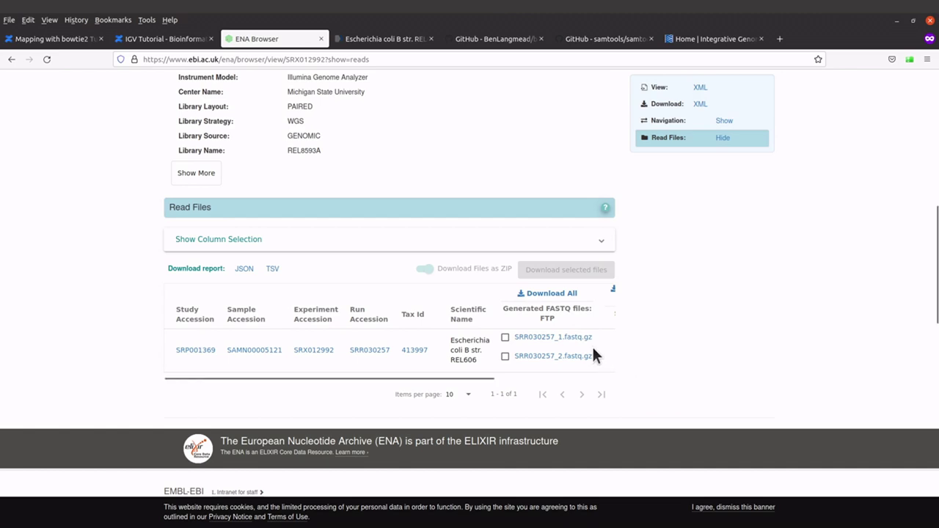
right_click(544, 344)
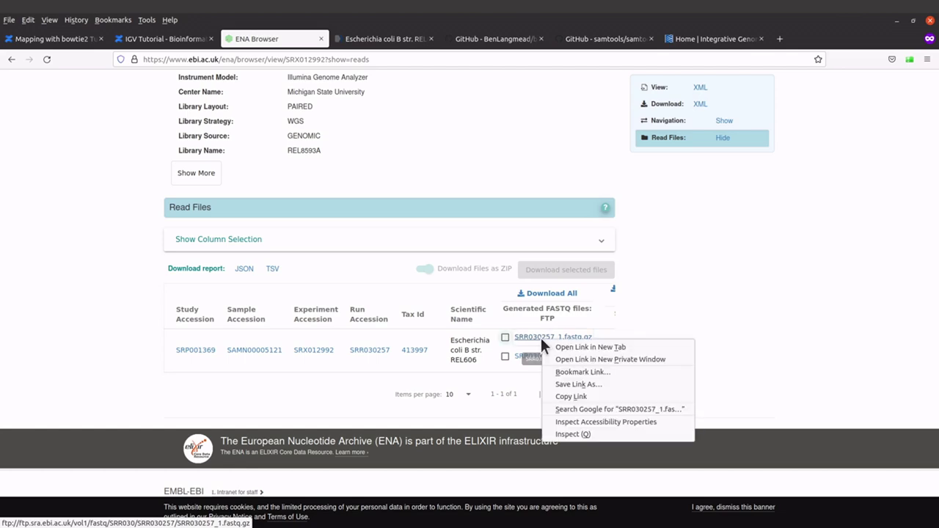
left_click(573, 397)
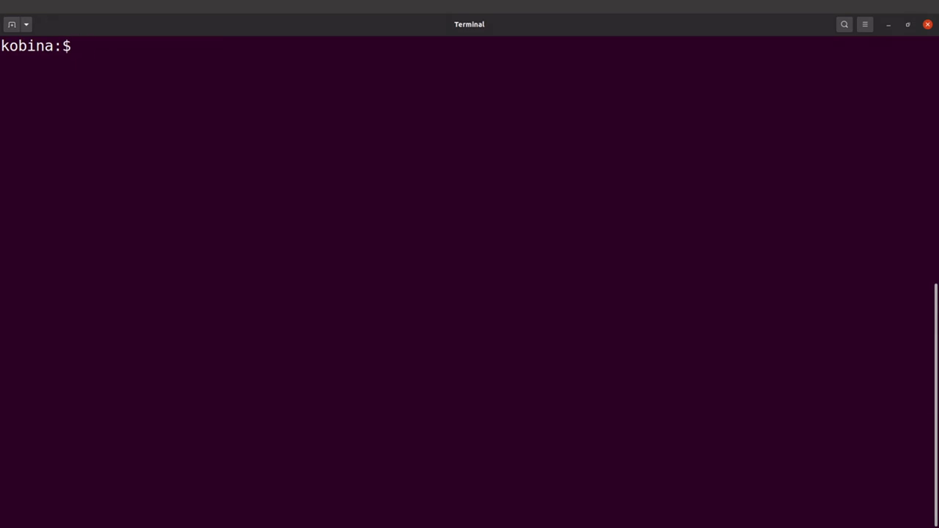
- Switch to the terminal, create a directory named mapping and change into it
type("mkdir ")
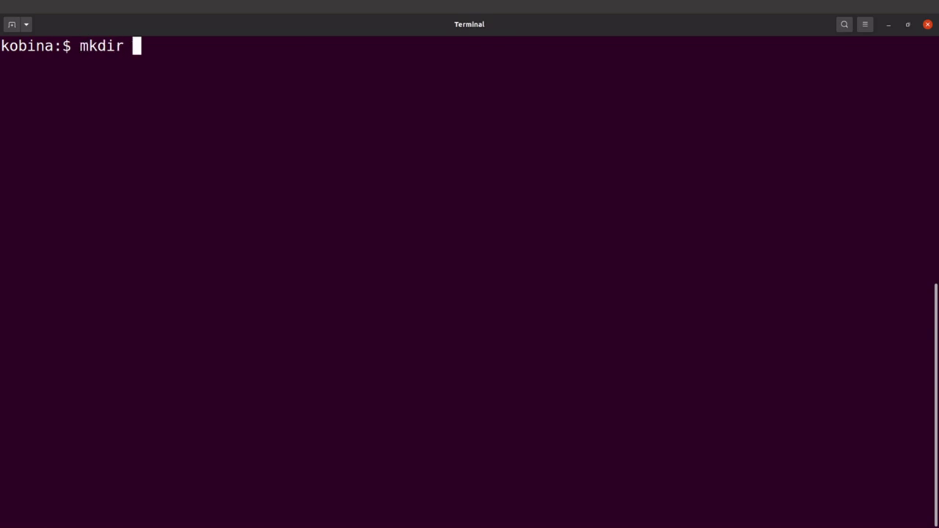
type("mapping")
key("Return")
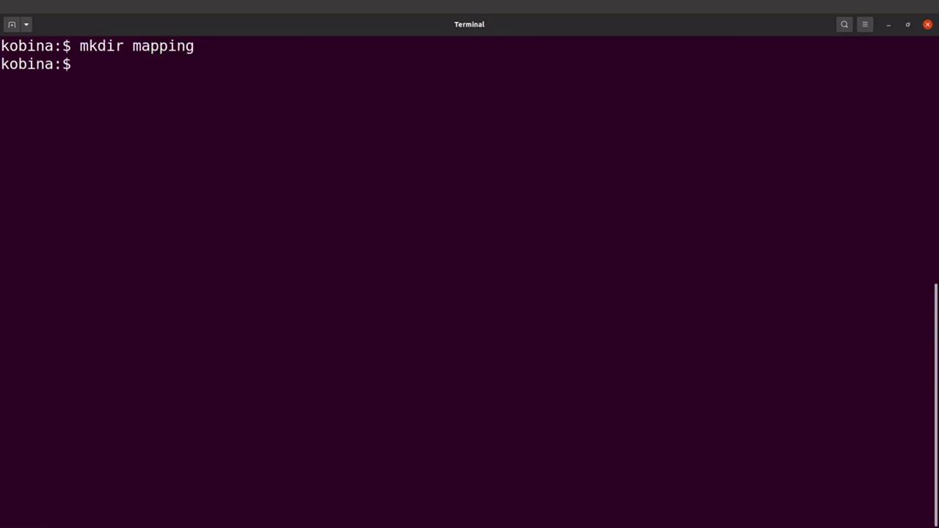
type("cd mapp")
key("Tab")
key("Return")
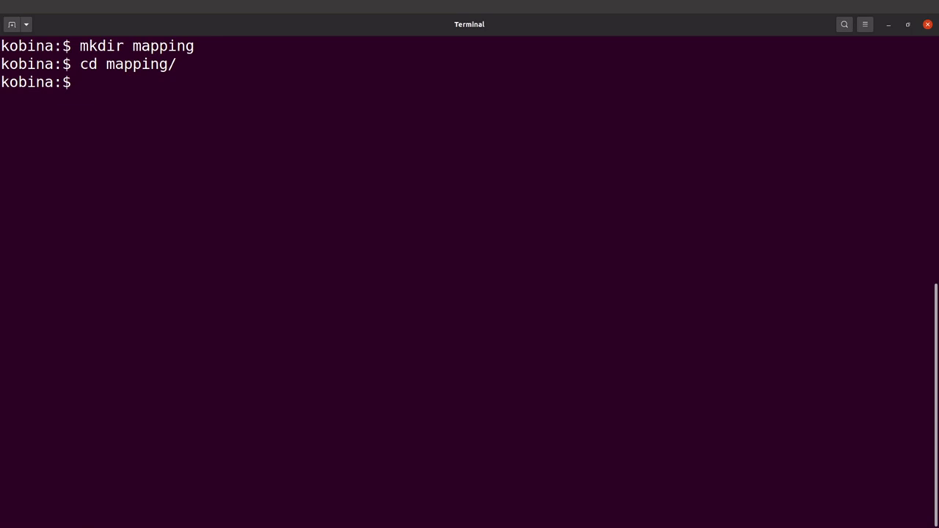
- Download SRR030257_1.fastq.gz into the mapping directory with wget, using the copied FTP link
type("wget")
key("ctrl+shift+v")
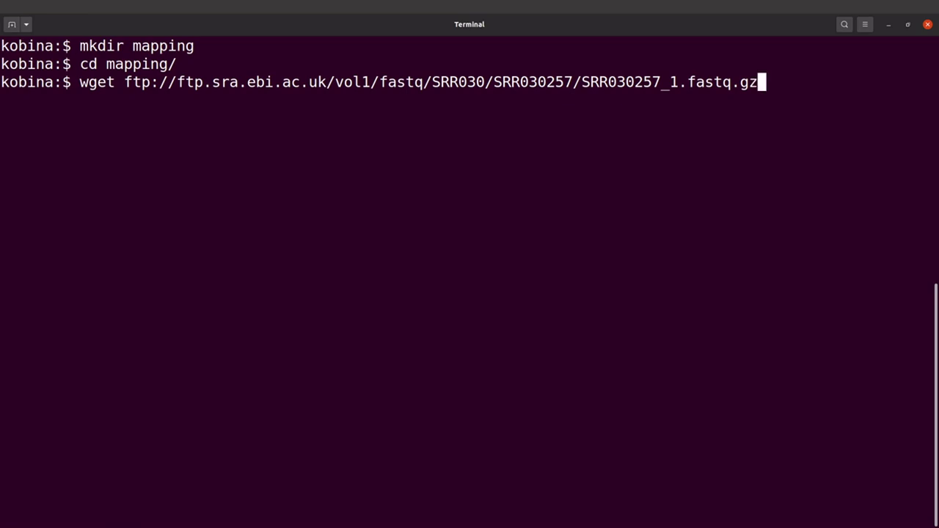
key("Return")
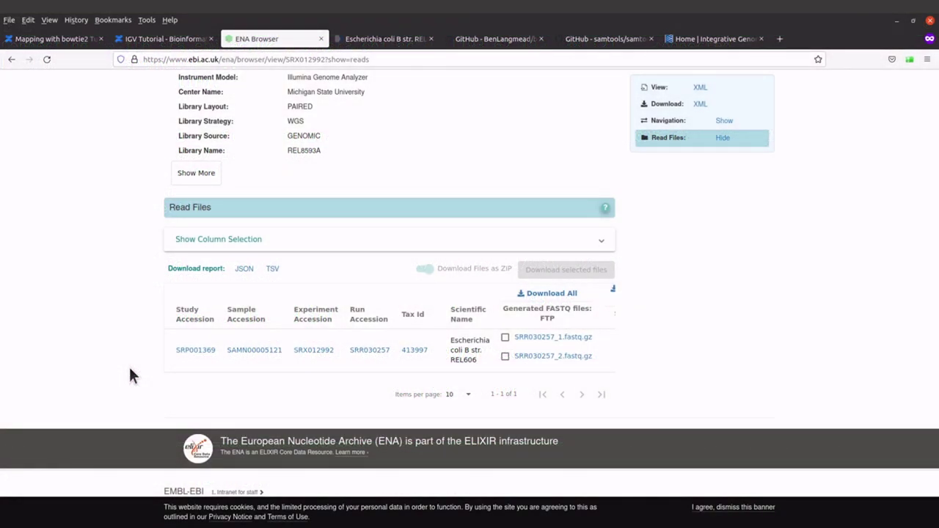
- Copy the FTP link of SRR030257_2.fastq.gz from the ENA page, download the file with wget in the terminal, and clear the terminal output
right_click(548, 356)
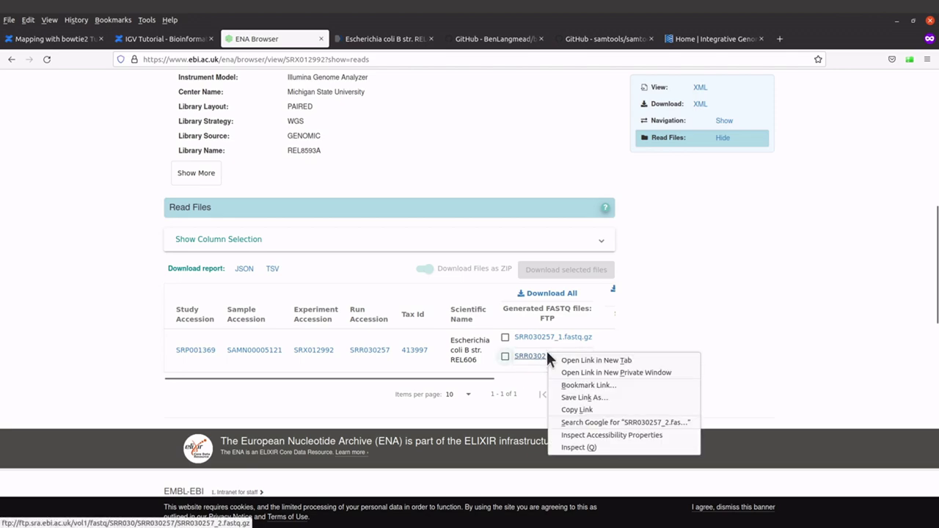
left_click(577, 410)
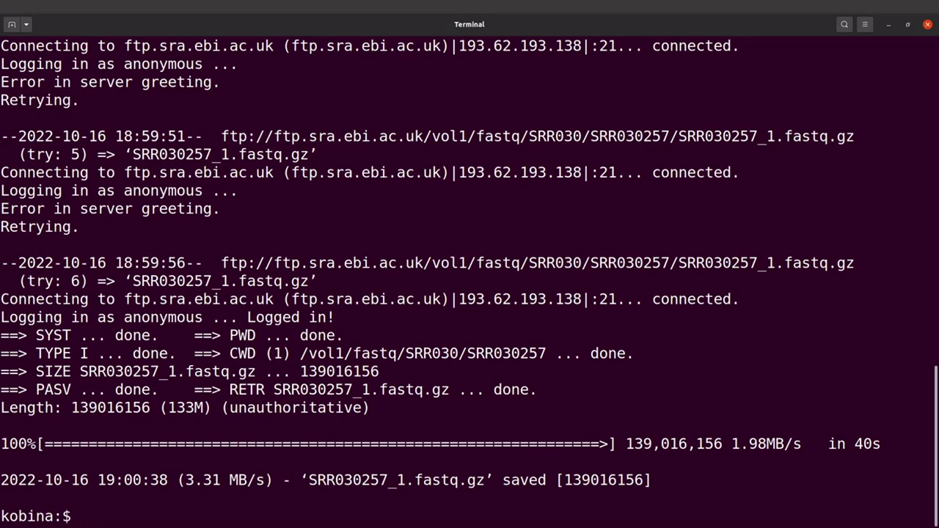
type("clear")
key("Return")
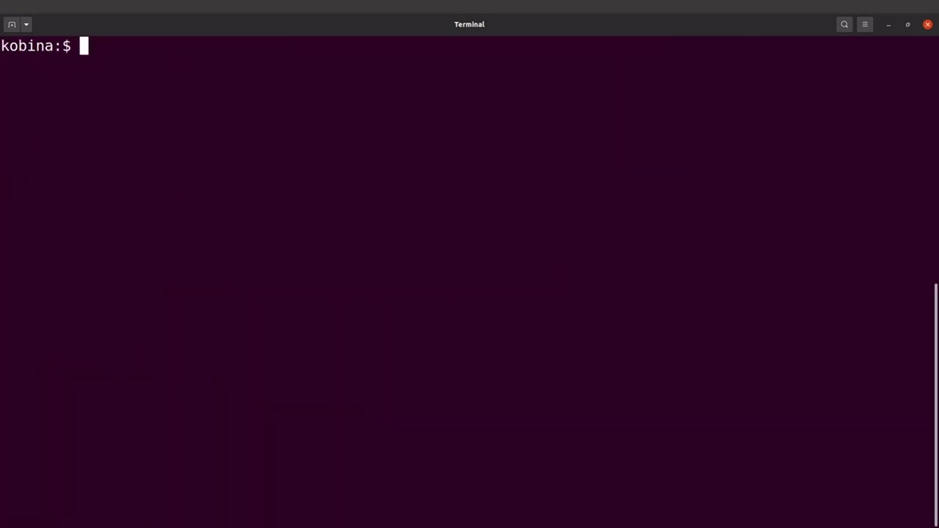
type("wget")
key("ctrl+shift+v")
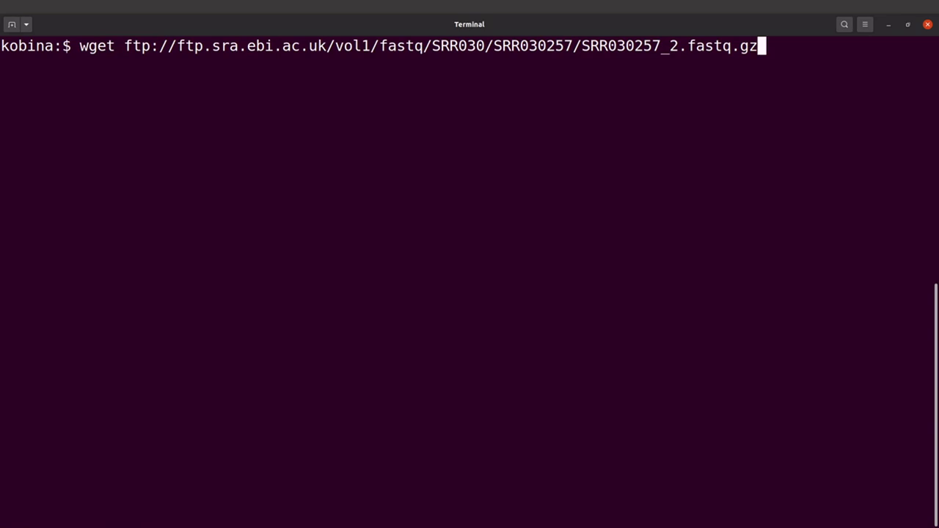
key("Return")
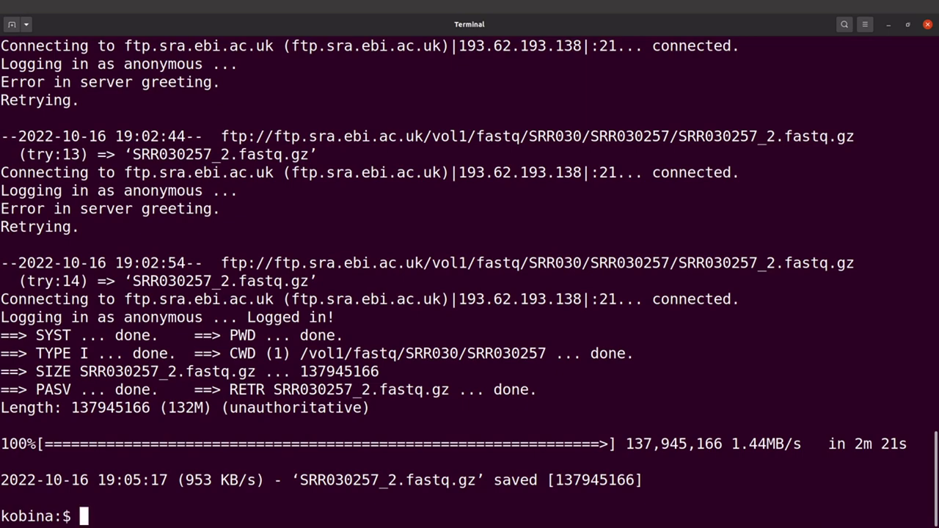
type("clear")
key("Return")
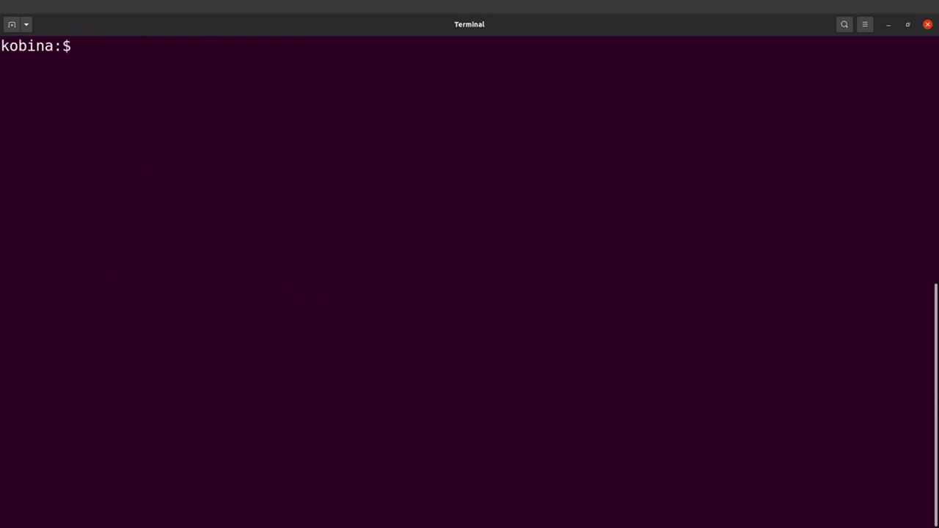
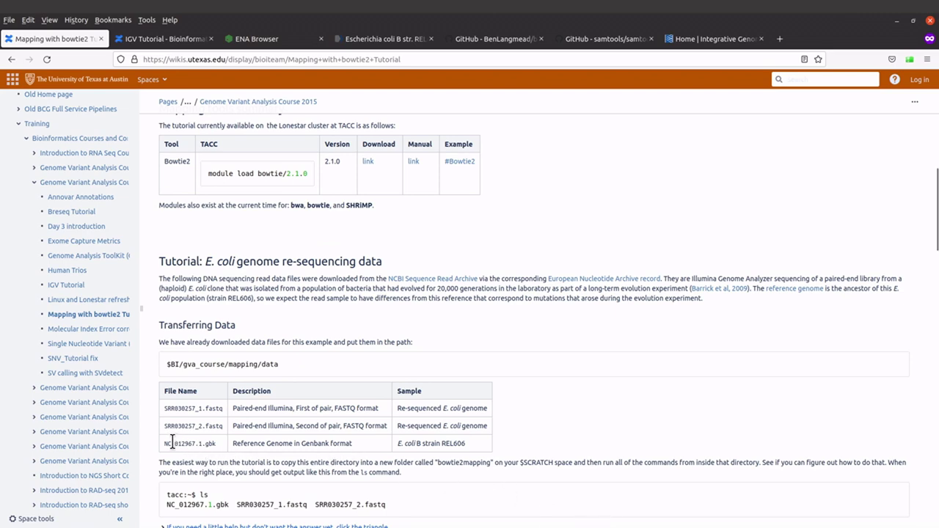
- Highlight the reference genome accession NC_012967 in the bowtie2 tutorial's file table and view its NCBI Nucleotide record
left_click_drag(163, 443, 195, 443)
left_click(196, 443)
left_click_drag(165, 444, 196, 443)
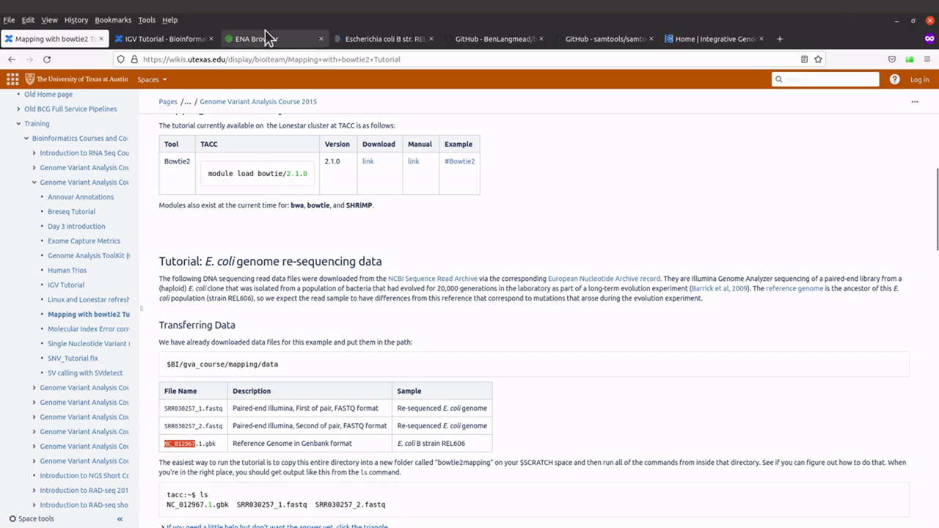
left_click(351, 31)
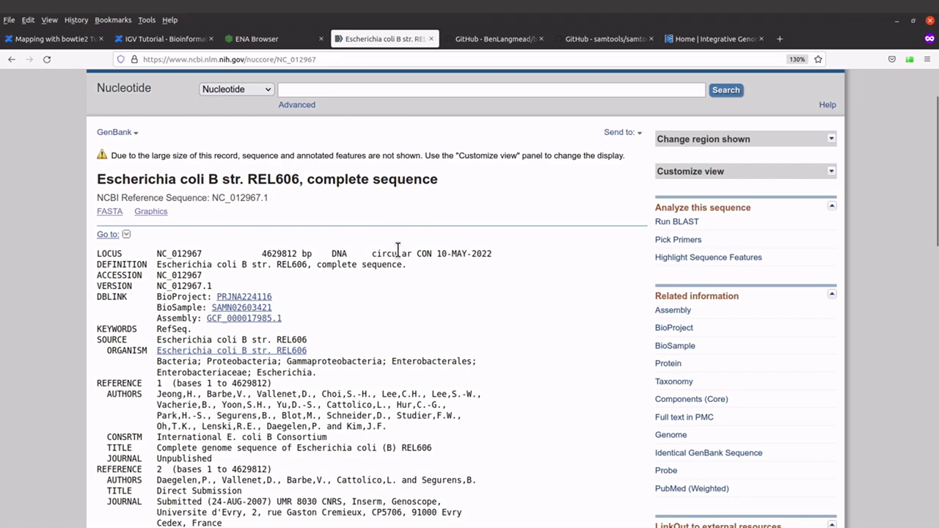
scroll(397, 251, "up", 2)
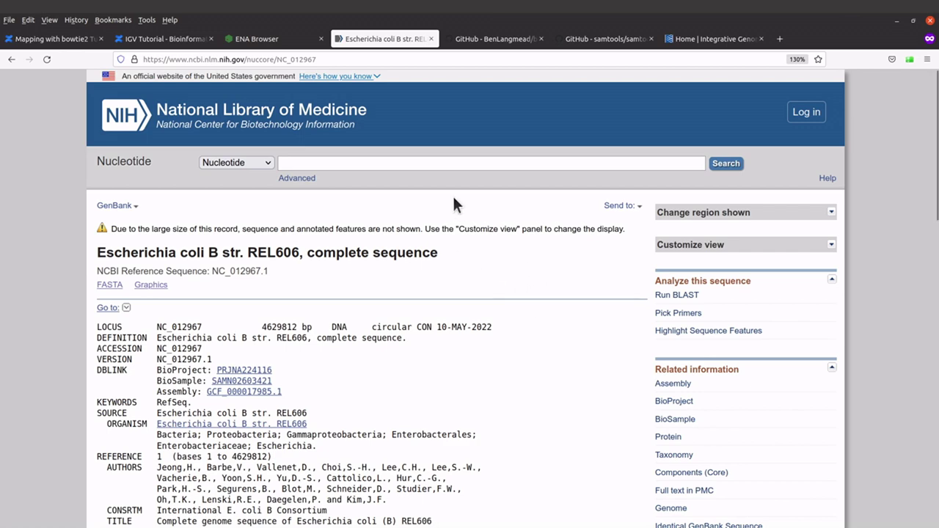
- Save the complete REL606 record as a FASTA file named EColi.fasta in the mapping folder
left_click(639, 208)
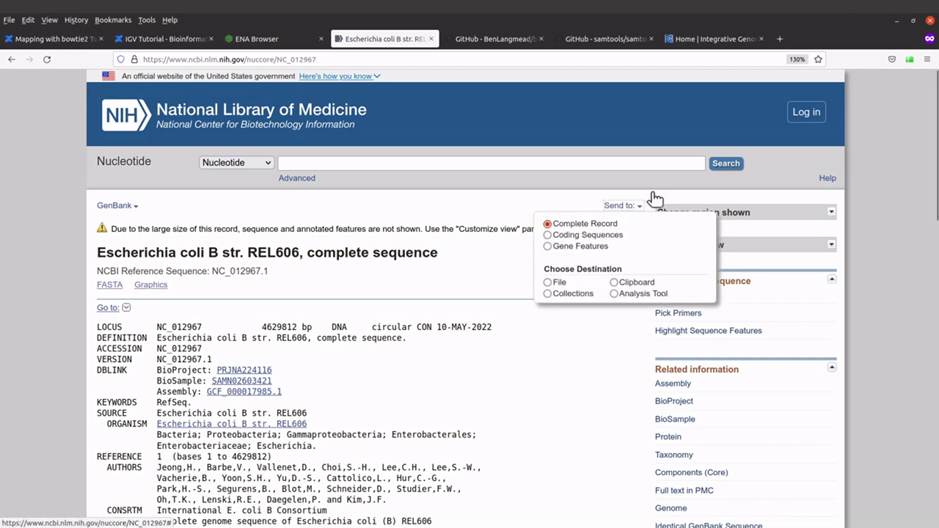
left_click(548, 282)
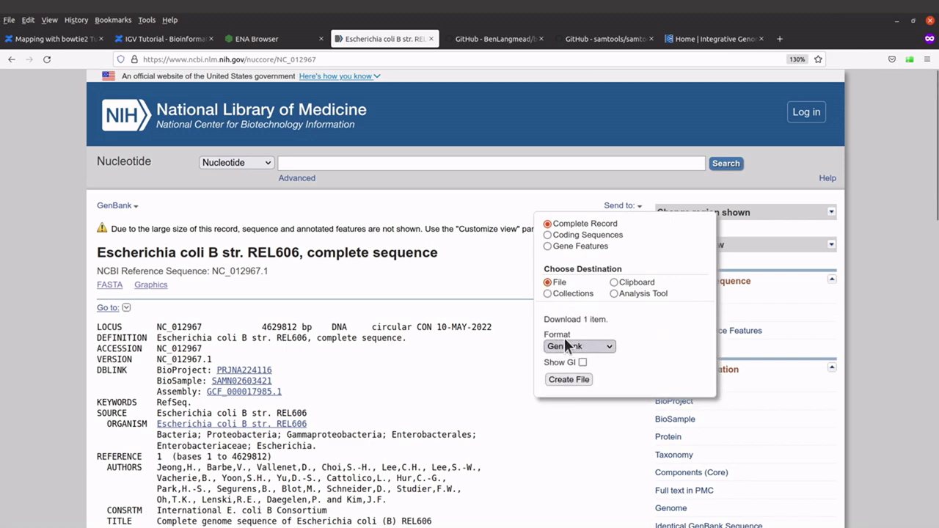
left_click(608, 347)
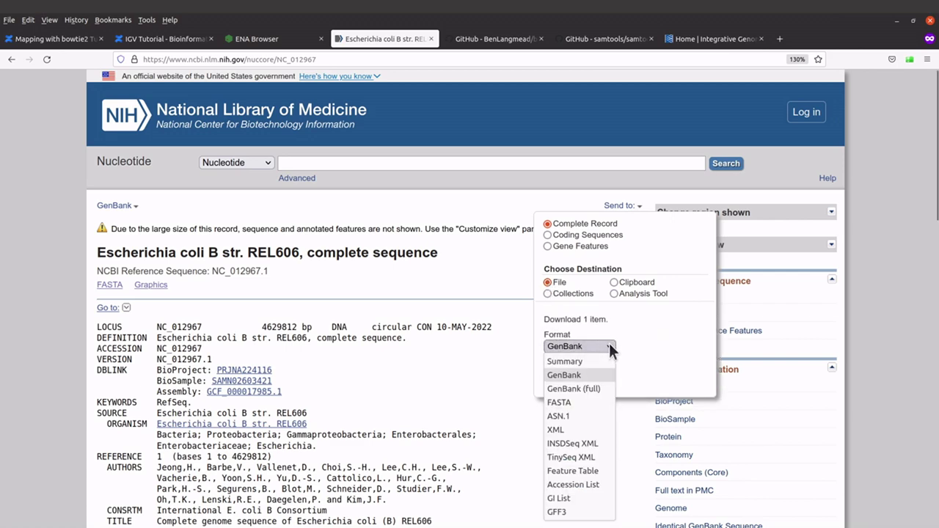
left_click(585, 402)
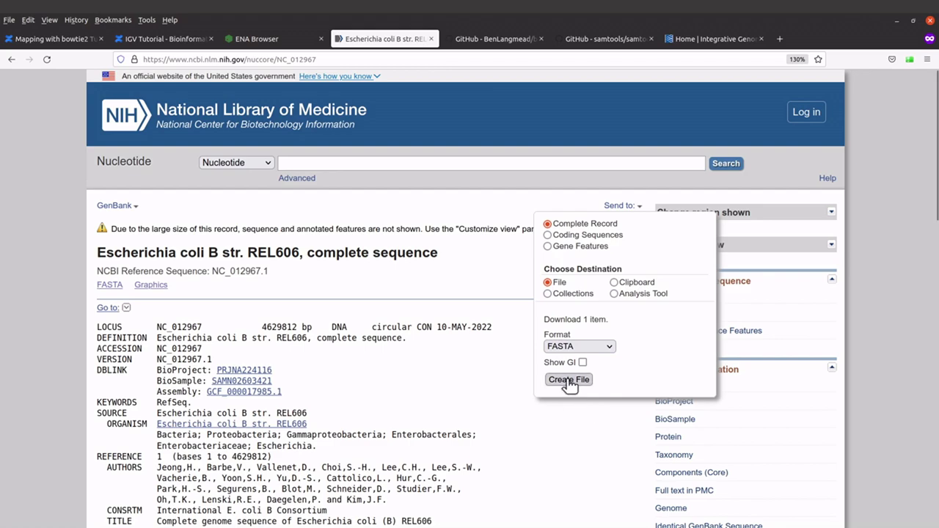
left_click(566, 379)
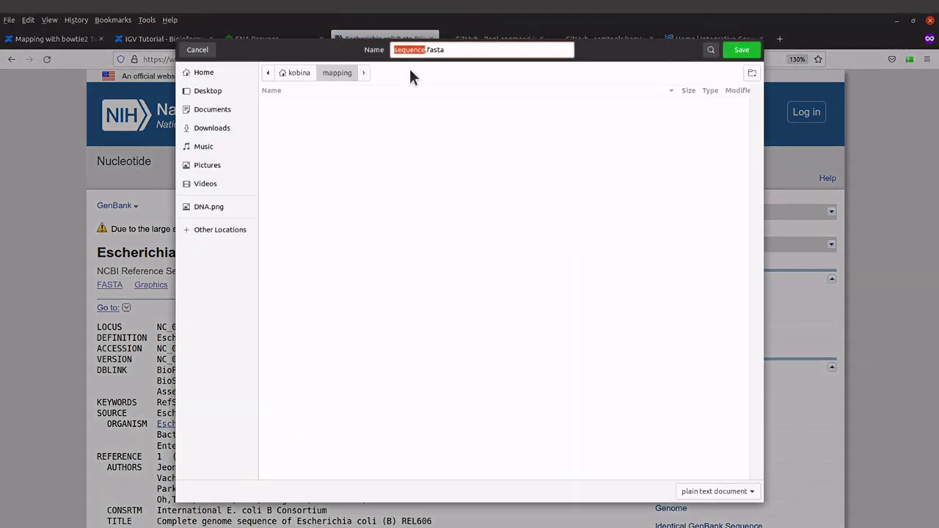
type("EColi")
left_click(748, 51)
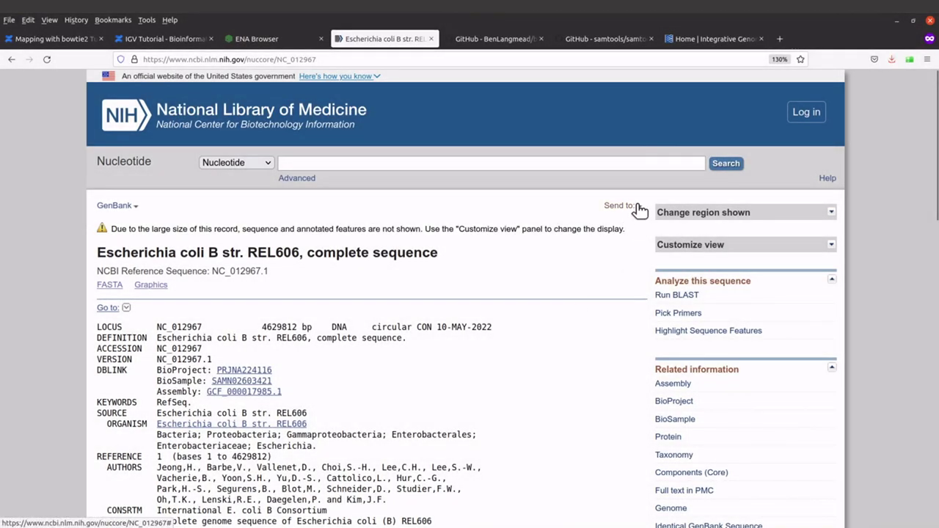
- Save the complete REL606 record in GFF3 format as EColi.gff3 in the mapping folder
left_click(638, 206)
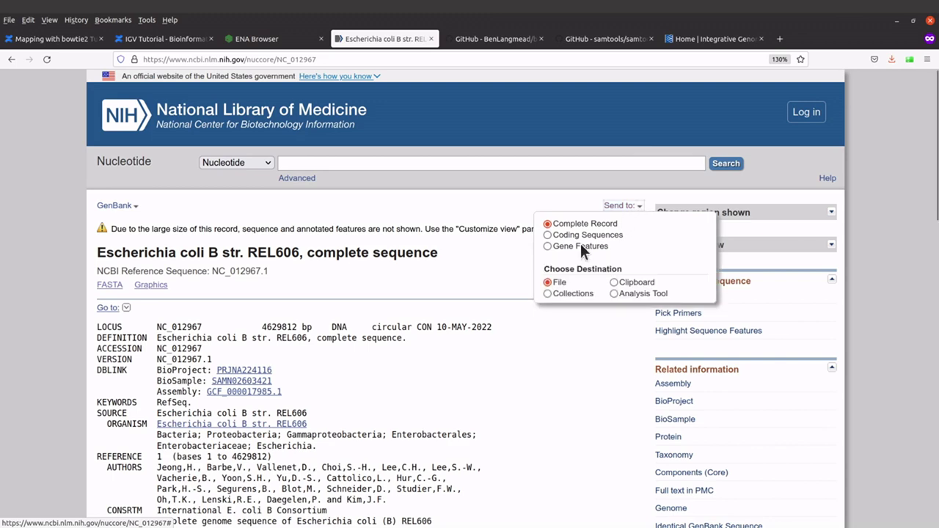
left_click(548, 282)
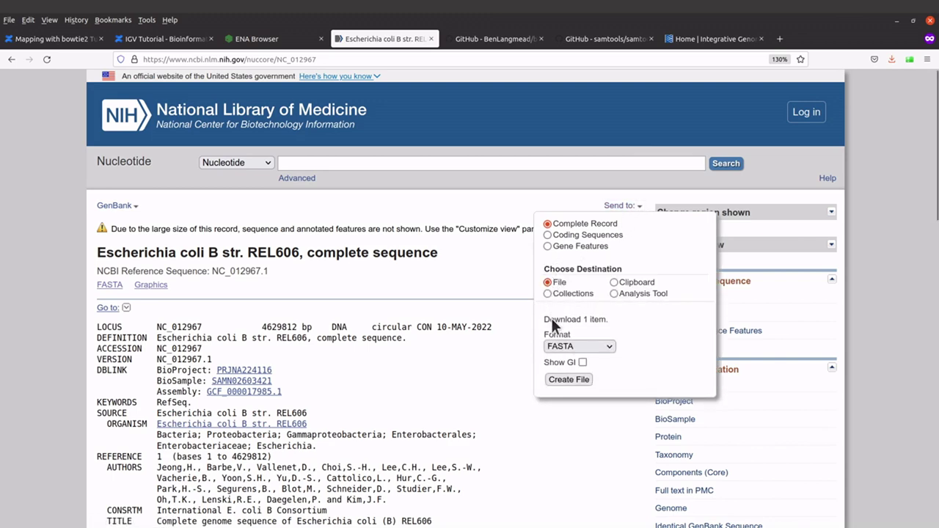
left_click(599, 349)
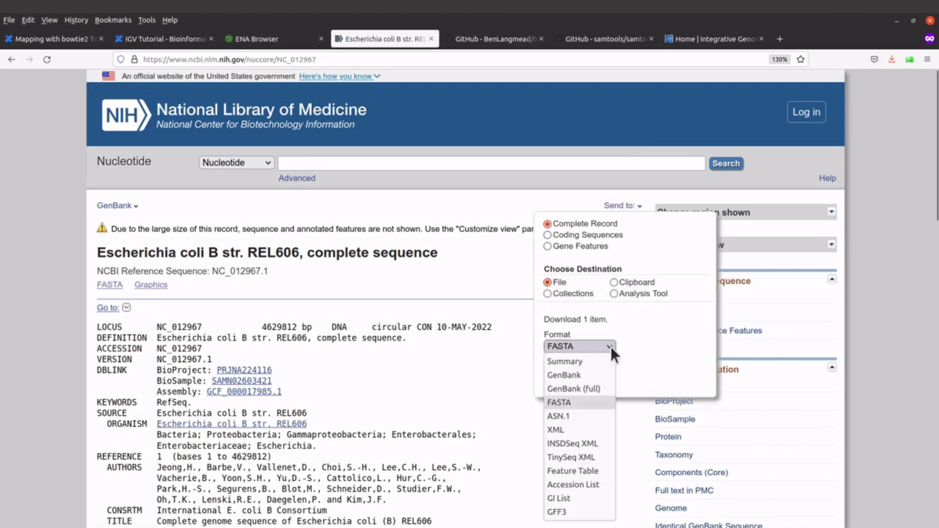
left_click(577, 512)
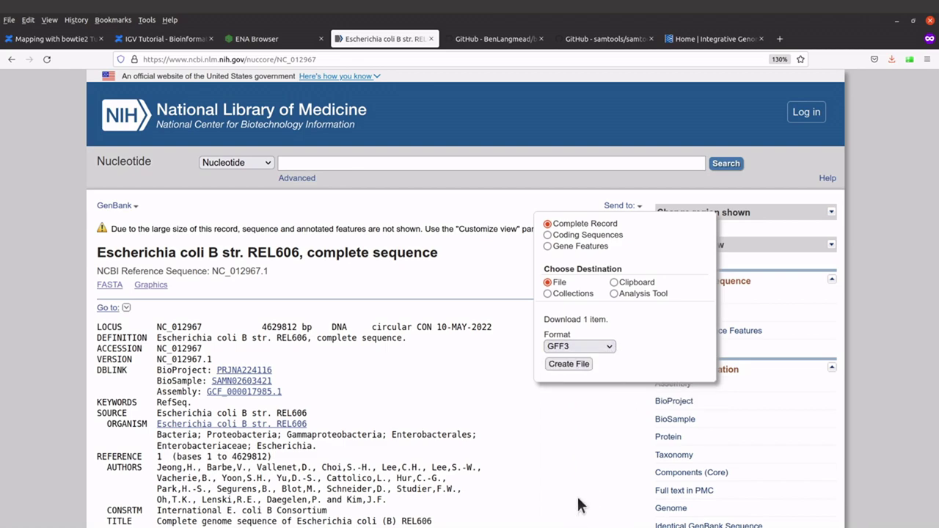
left_click(568, 365)
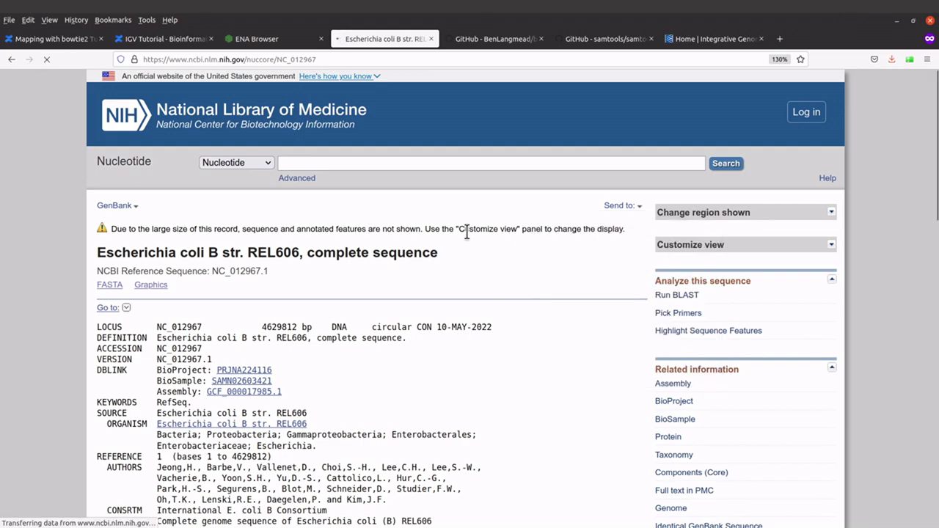
type("E")
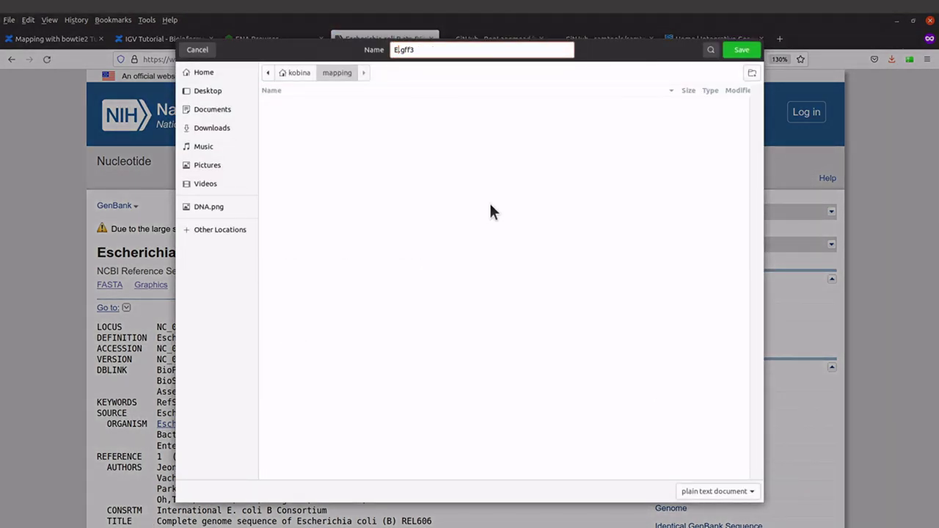
type("Coli")
left_click(745, 49)
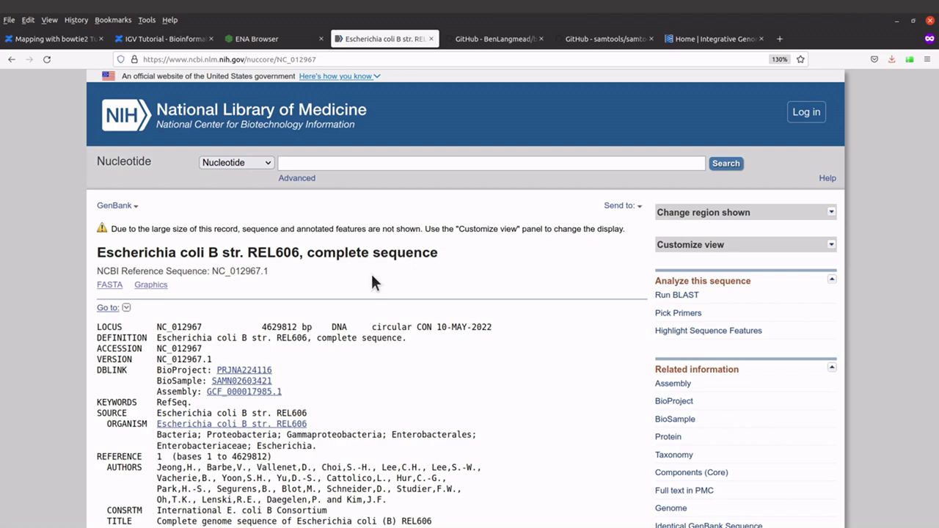
- Return to the bowtie2 tutorial, find the Mapping with bowtie2 section and reveal the command for making the output directory
left_click(55, 41)
scroll(301, 293, "down", 1)
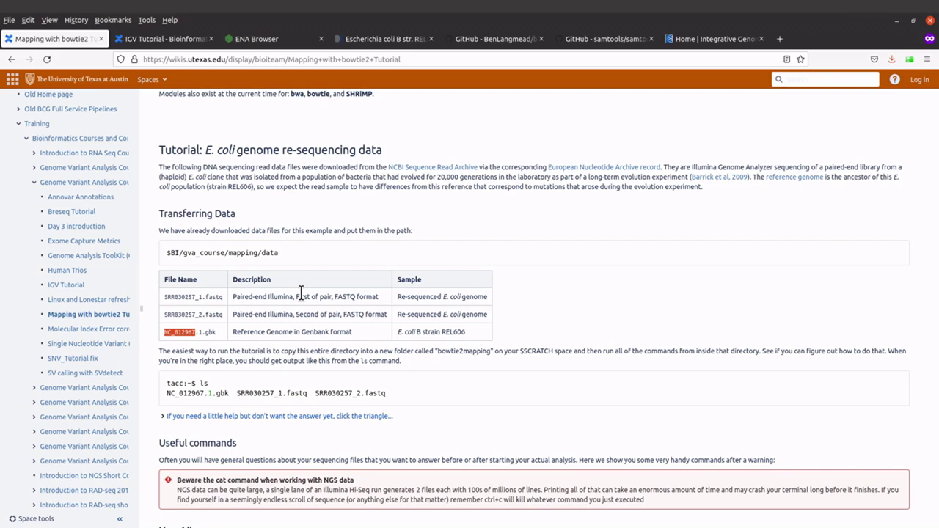
scroll(301, 293, "down", 3)
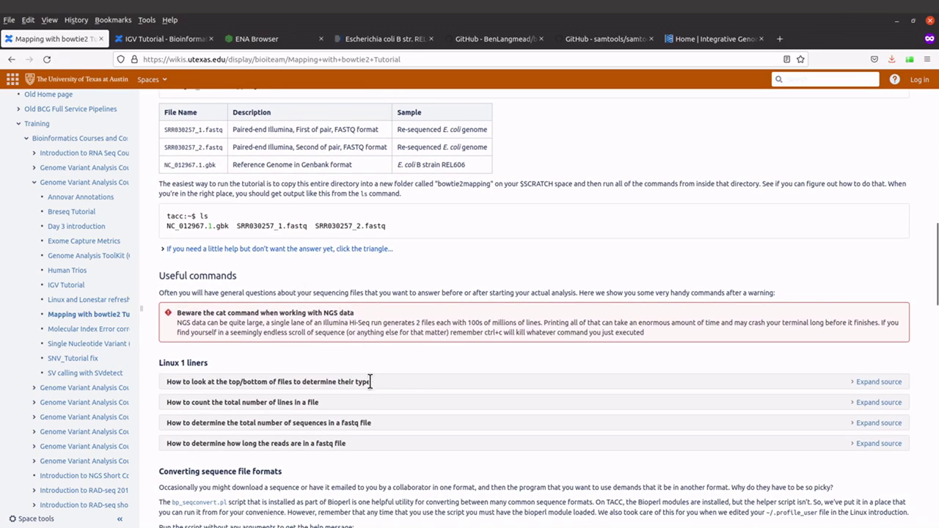
scroll(369, 381, "down", 1)
scroll(370, 383, "down", 1)
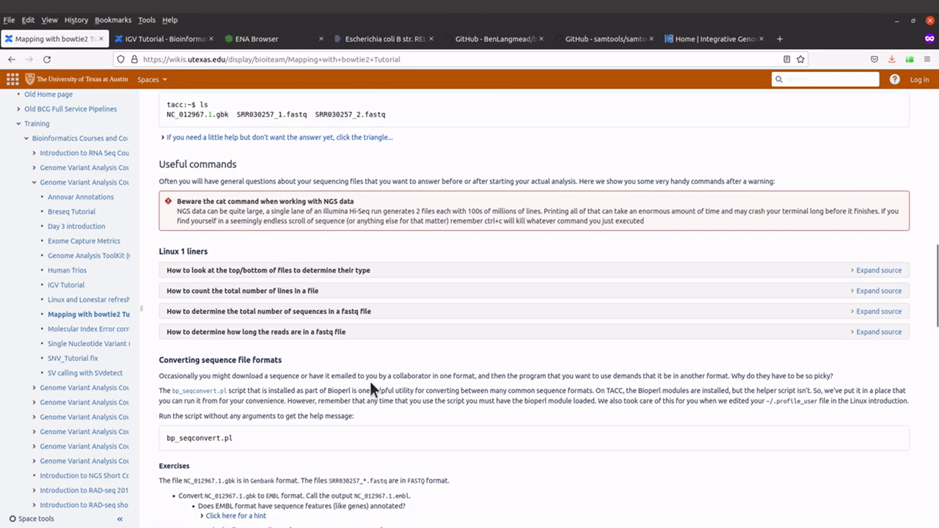
scroll(370, 382, "down", 2)
scroll(369, 382, "up", 1)
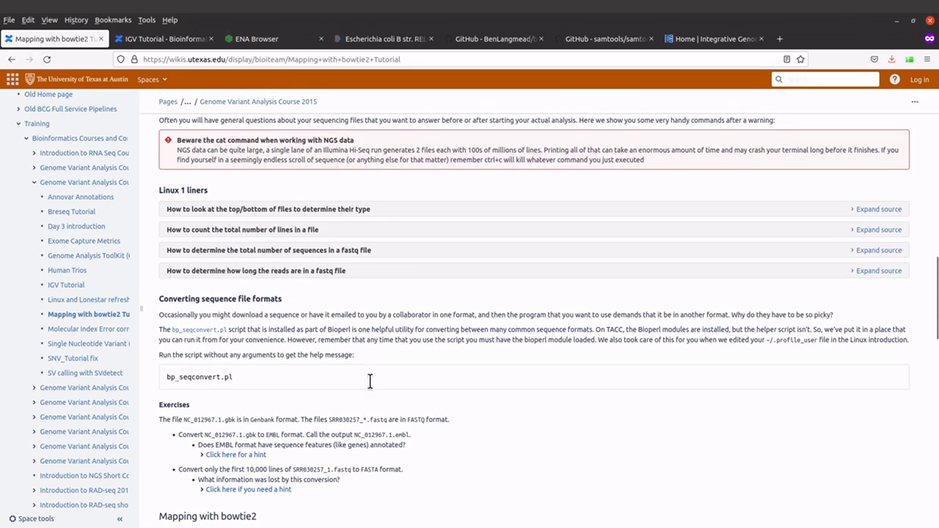
scroll(370, 383, "down", 4)
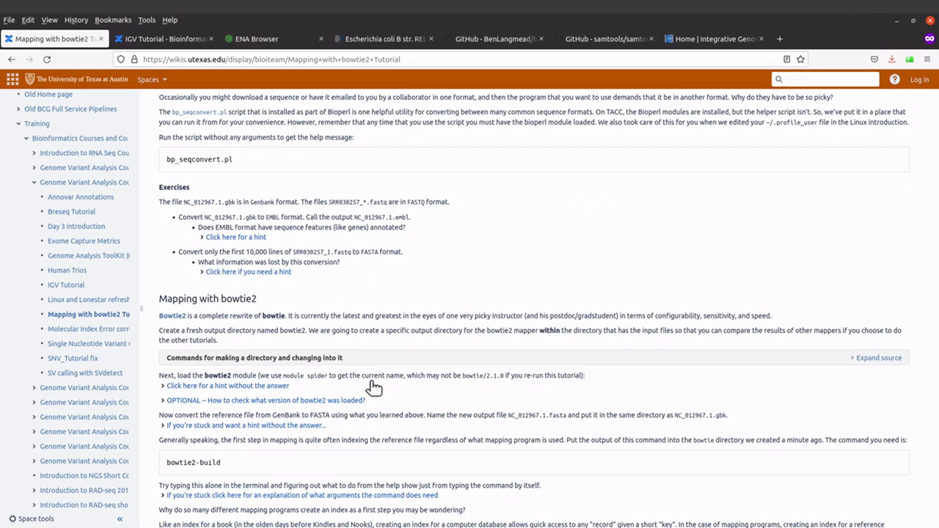
scroll(373, 387, "down", 2)
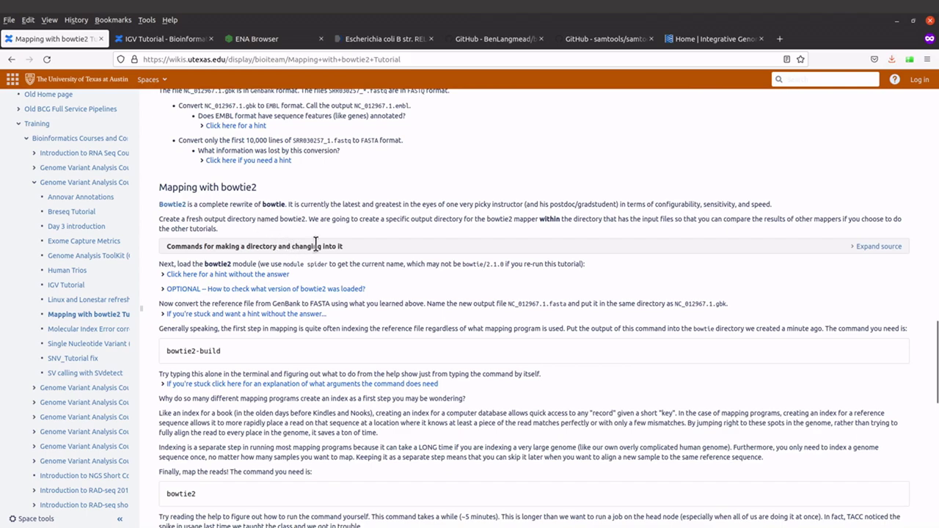
scroll(375, 250, "down", 1)
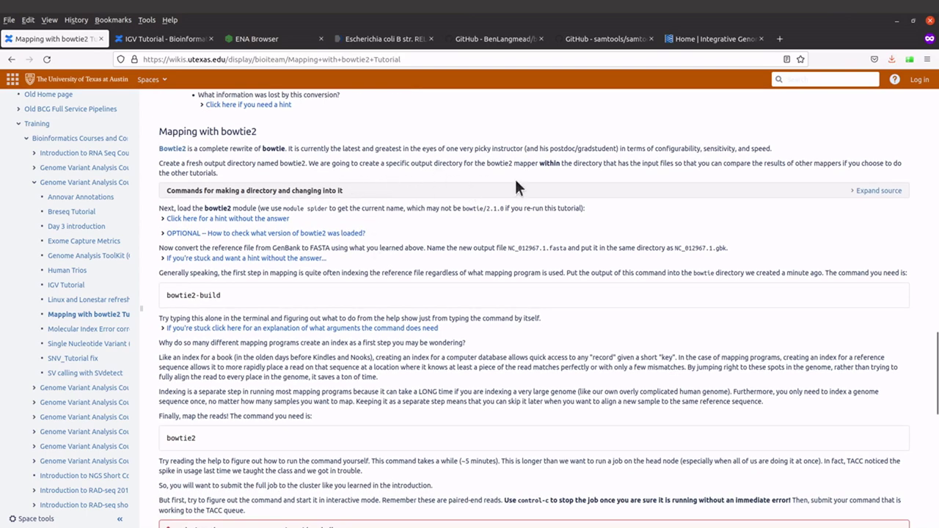
left_click(882, 192)
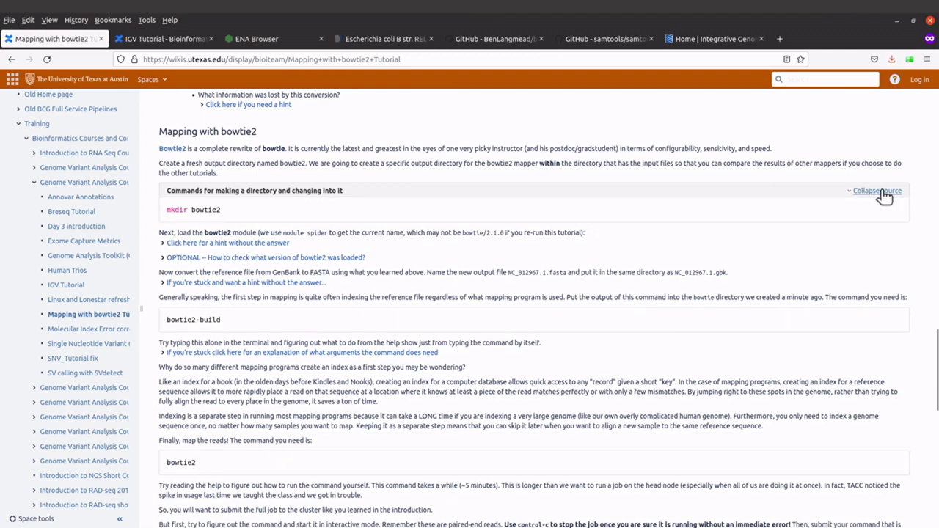
scroll(458, 309, "down", 1)
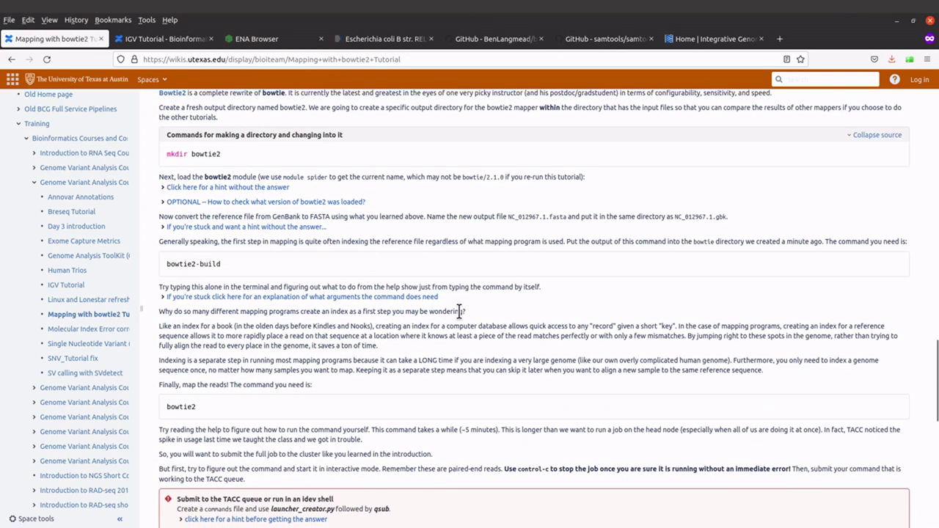
scroll(458, 309, "up", 1)
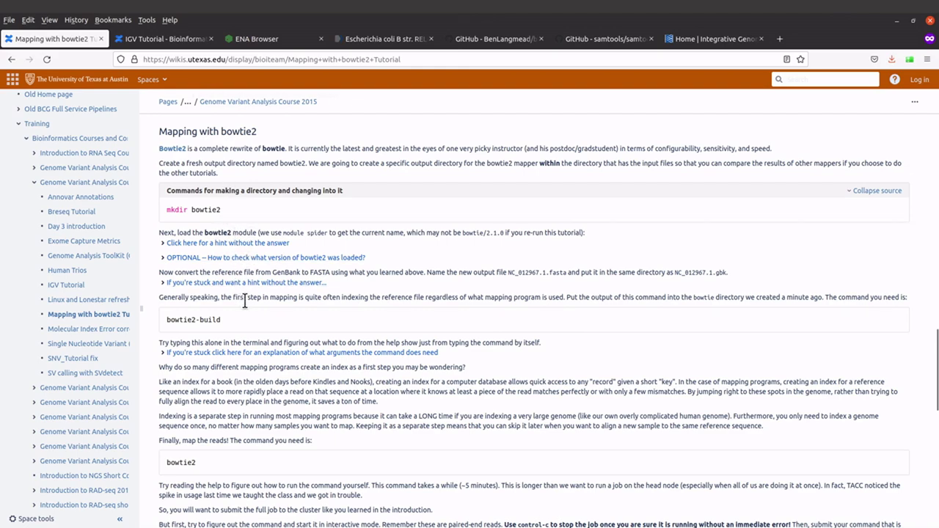
- Reveal the bowtie2-build argument explanation and its answer in the tutorial, and examine the full indexing command
scroll(271, 293, "down", 1)
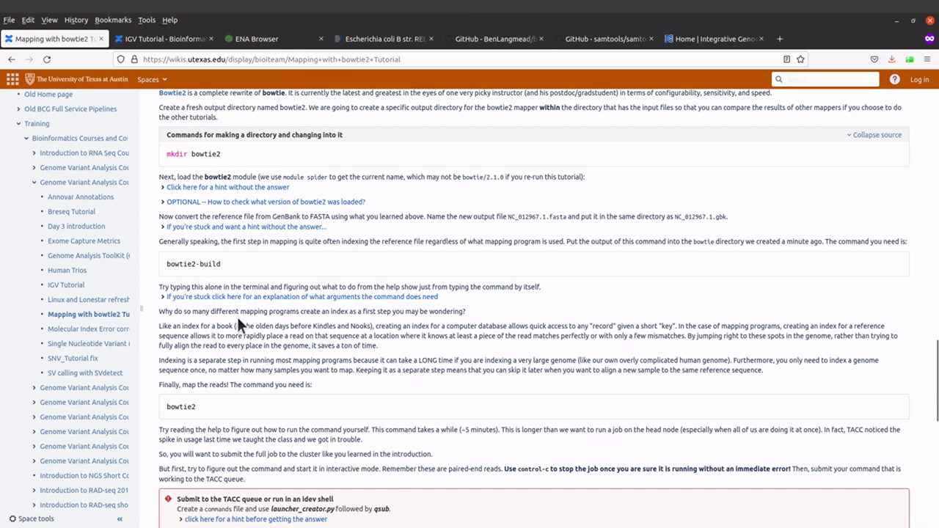
scroll(236, 317, "down", 2)
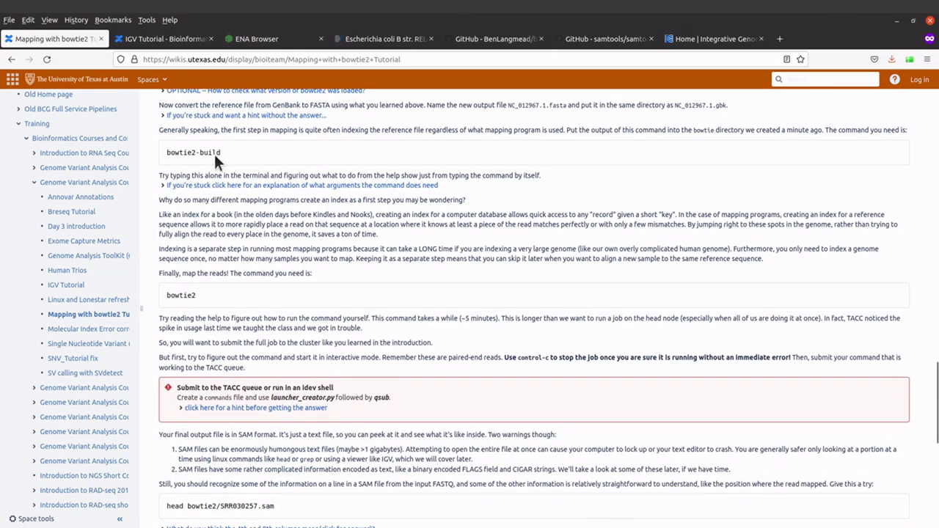
left_click_drag(217, 153, 168, 153)
left_click(167, 153)
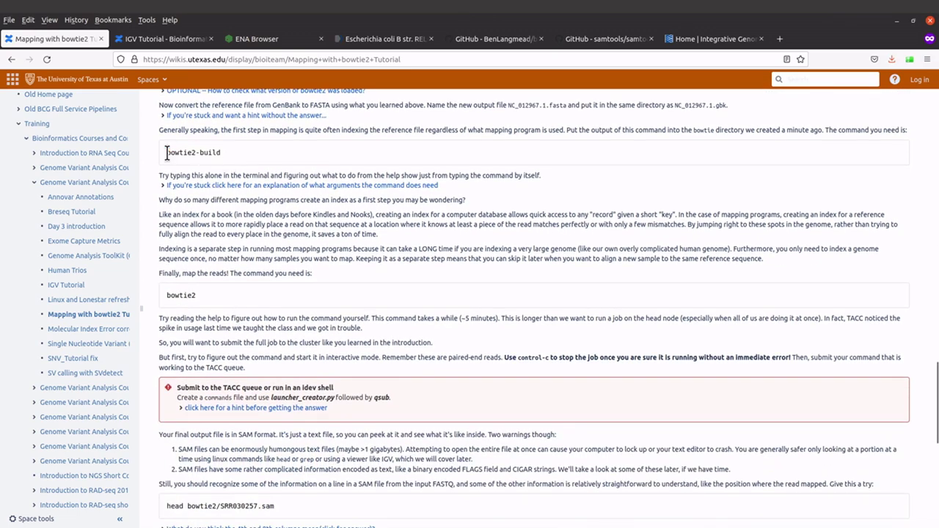
left_click(196, 186)
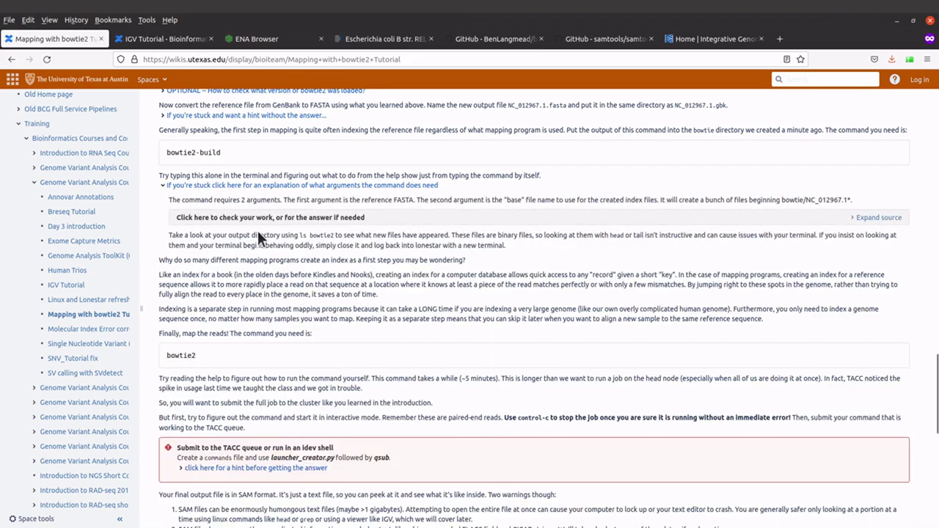
left_click(873, 218)
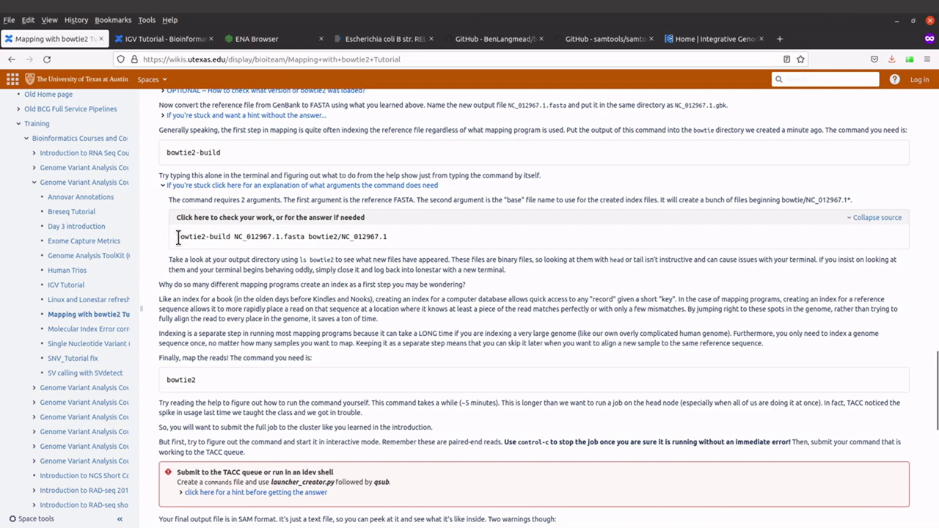
left_click_drag(176, 237, 377, 238)
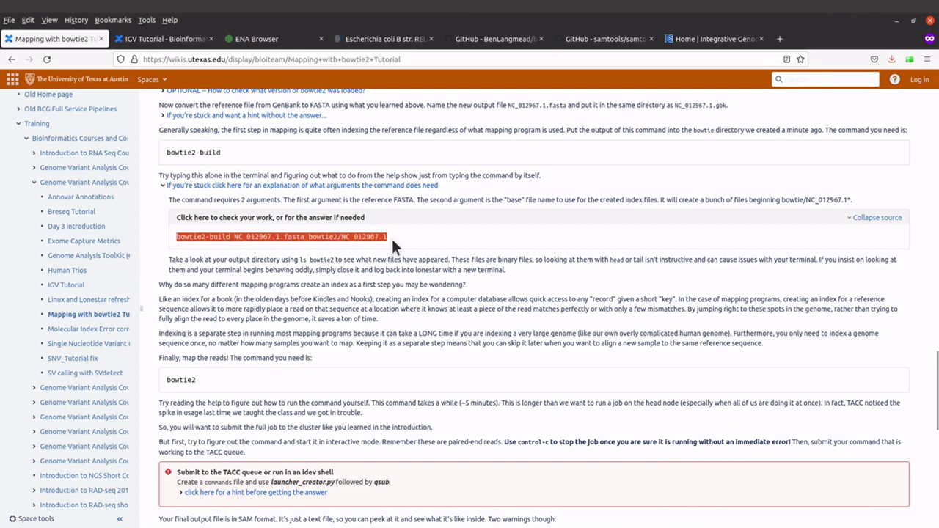
left_click(391, 237)
- Review the tutorial's E. coli data file table and mapping tools summary, and switch to the terminal
scroll(392, 238, "up", 5)
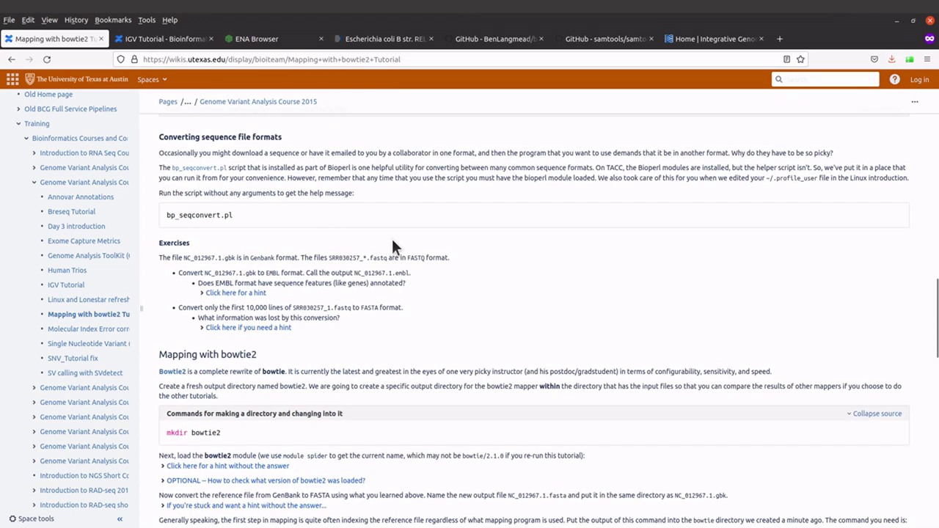
scroll(392, 238, "up", 4)
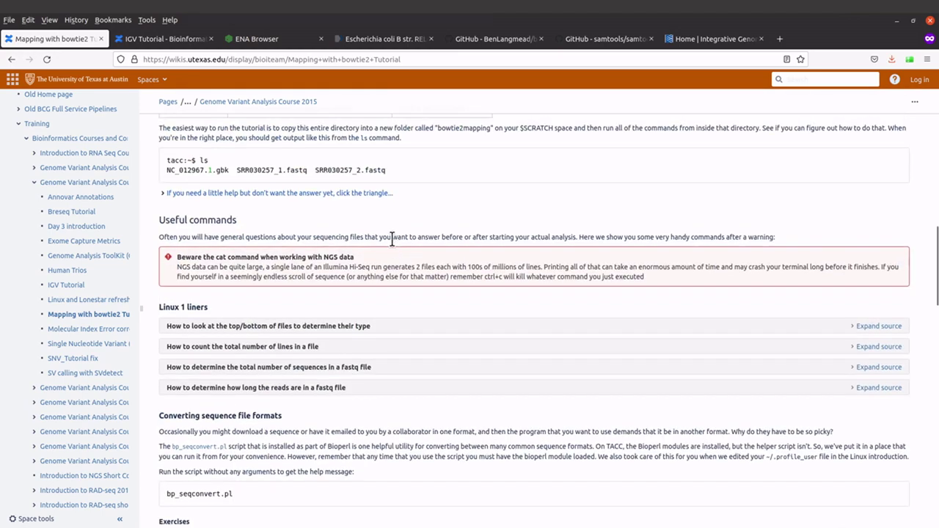
scroll(392, 239, "up", 4)
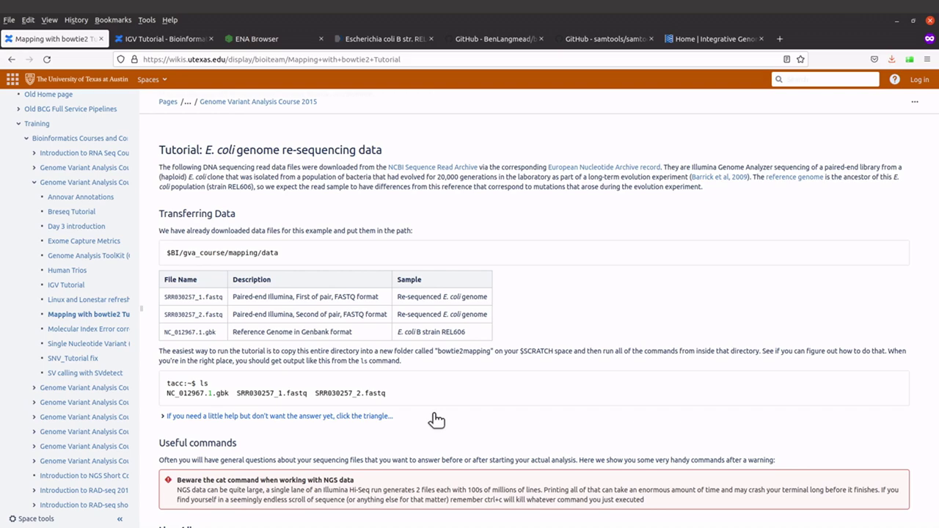
scroll(436, 420, "down", 3)
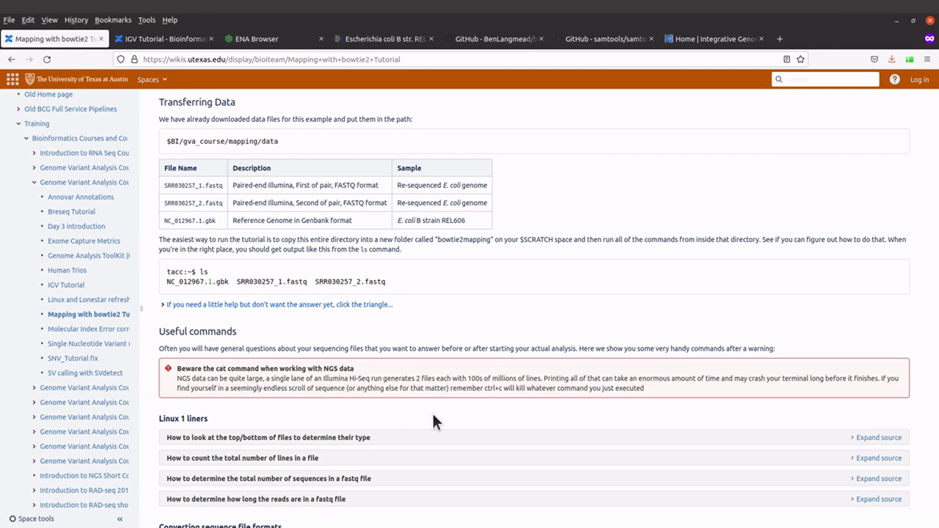
scroll(433, 415, "up", 1)
scroll(432, 413, "up", 5)
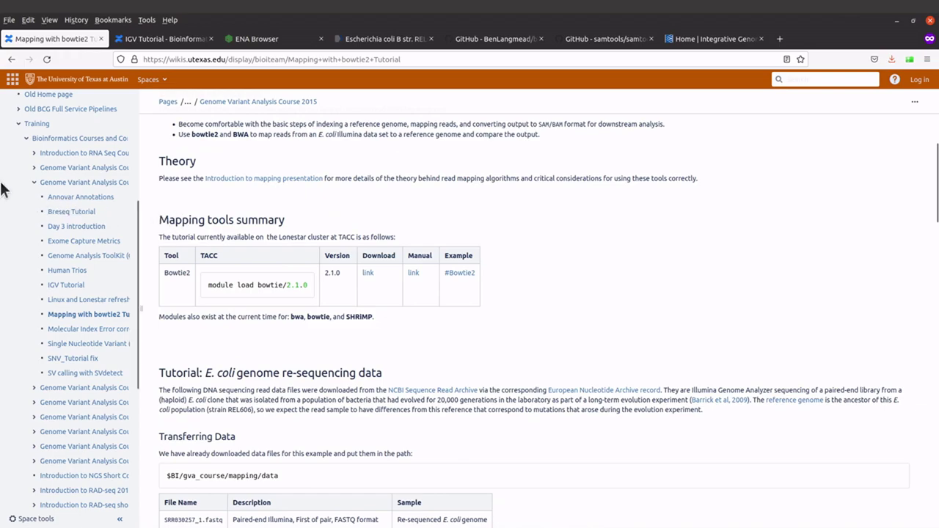
key("ctrl+alt+t")
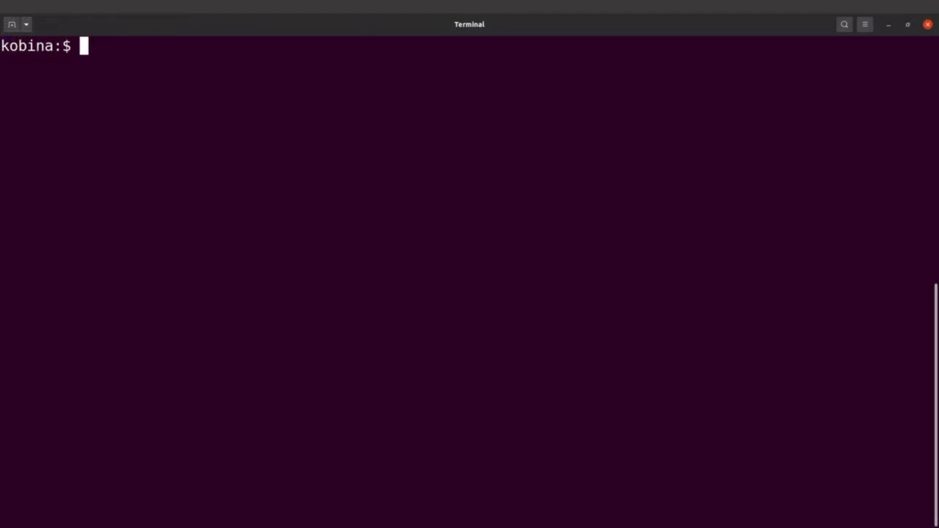
- List the files in the working folder and create a directory named ref for the reference files
type("ls")
key("Return")
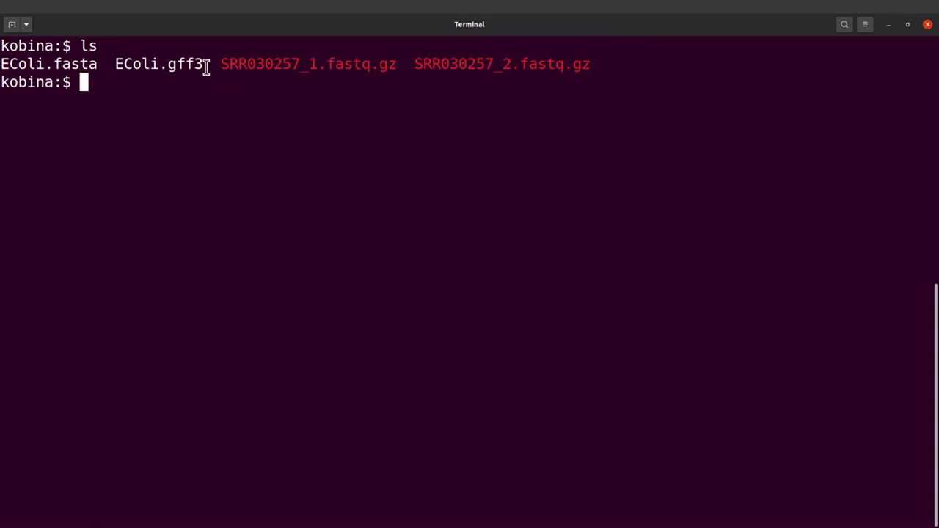
left_click_drag(203, 65, 5, 64)
left_click(6, 66)
type("mkdi")
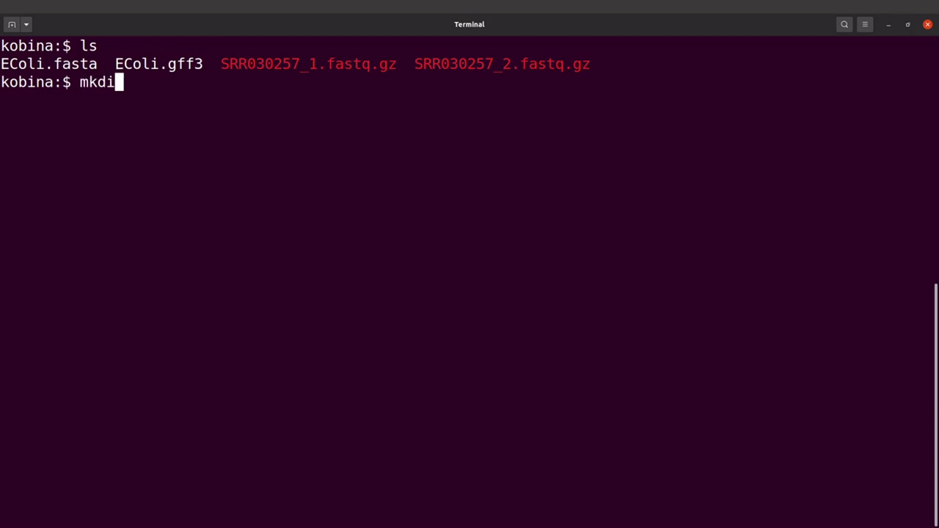
type("r ref")
key("Return")
- Move both E. coli reference files into the ref directory using the wildcard EColi*
type("mv")
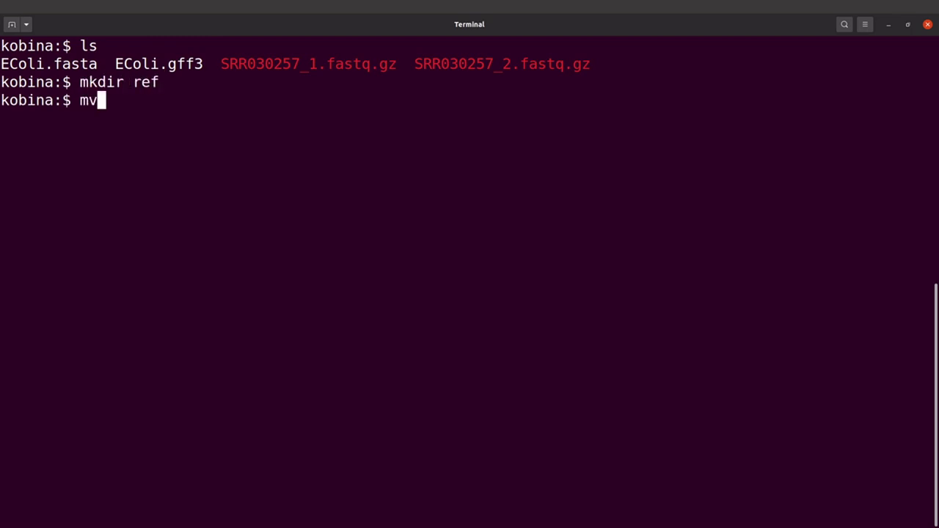
left_click_drag(167, 62, 80, 65)
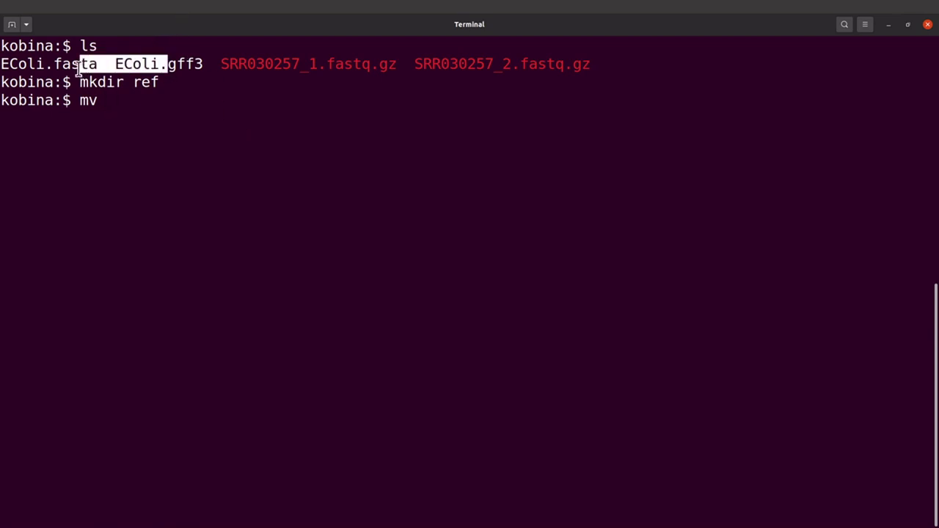
left_click(71, 66)
type("E")
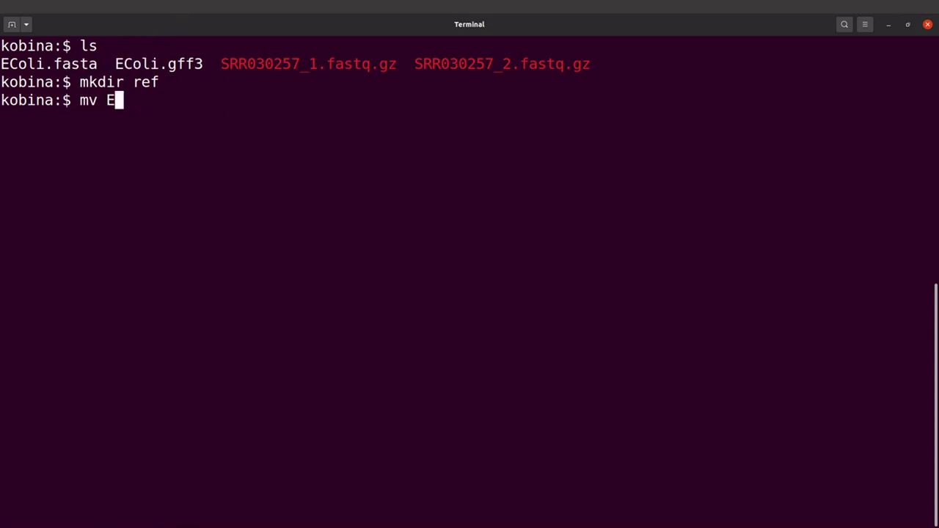
type("C")
key("Tab")
key("BackSpace")
type("* ref/")
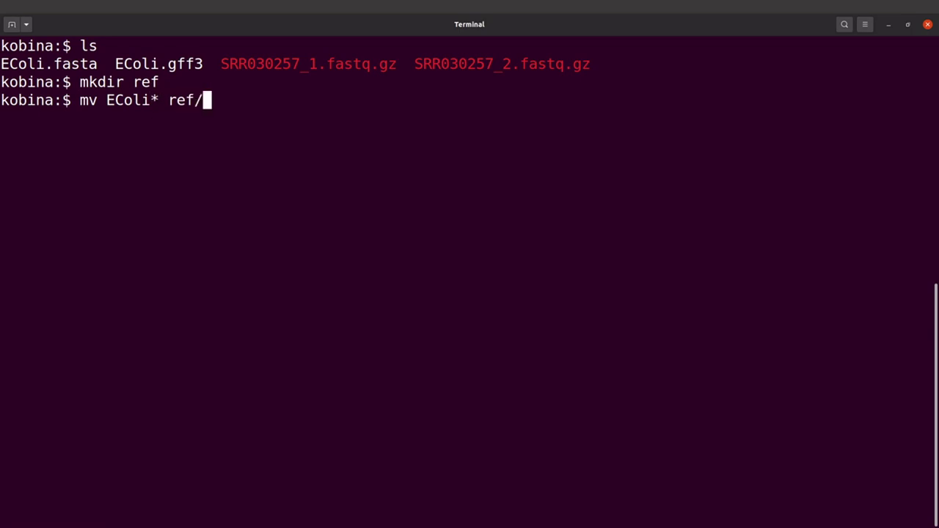
key("Return")
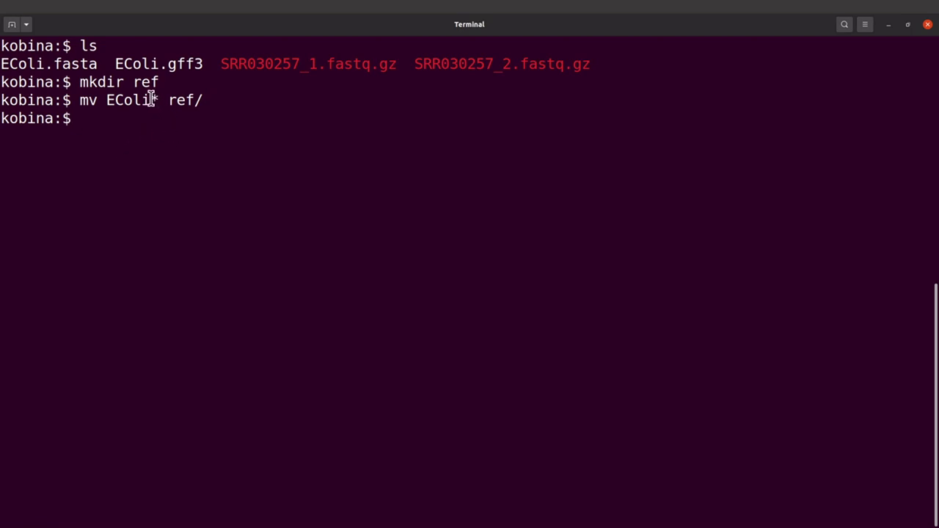
left_click_drag(150, 99, 108, 99)
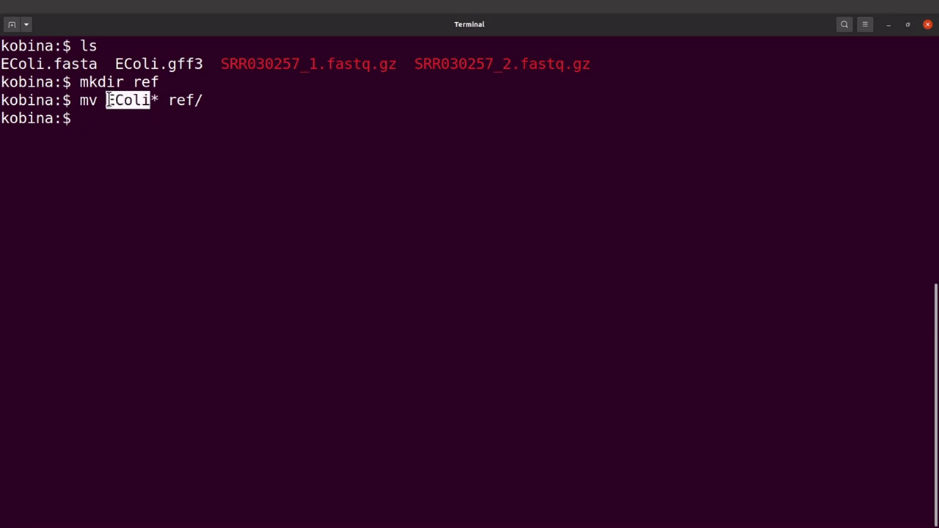
left_click(108, 100)
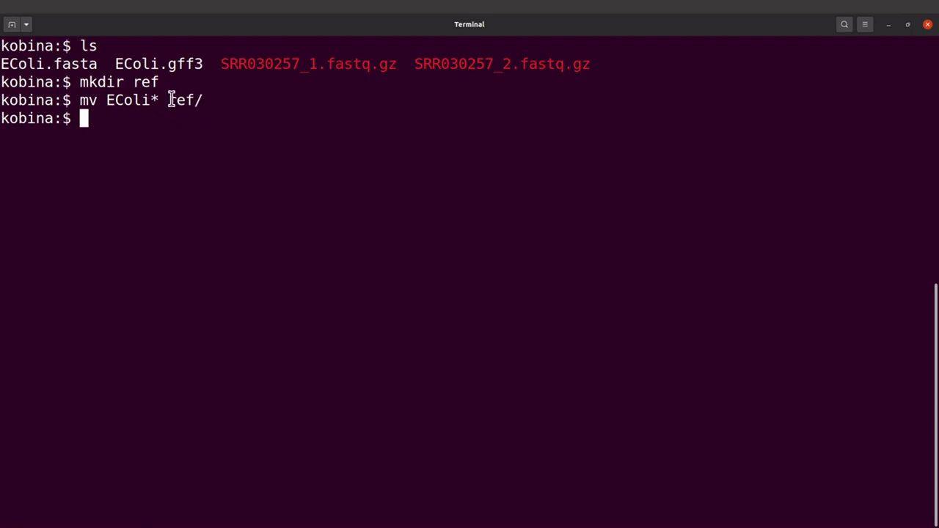
- List the contents of the working folder and the ref directory, and clear the terminal
type("ls")
key("Return")
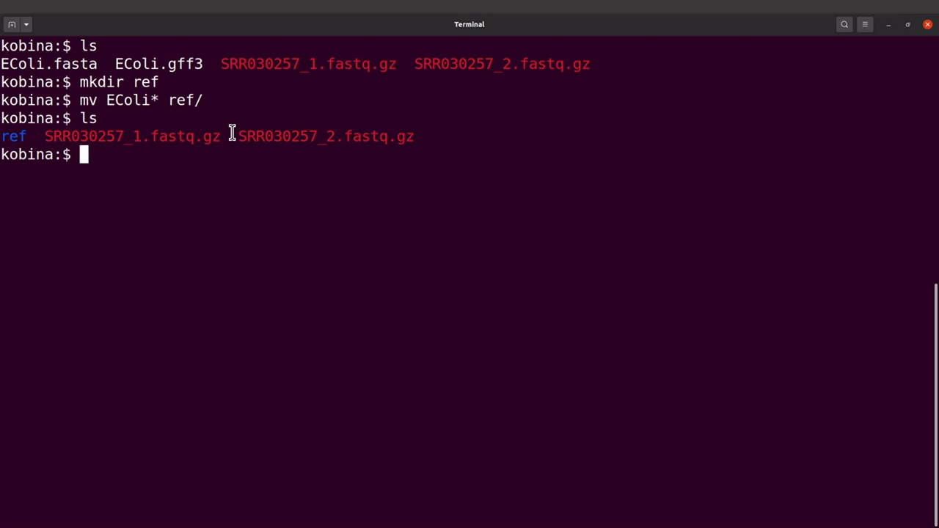
type("ls ref/")
key("Return")
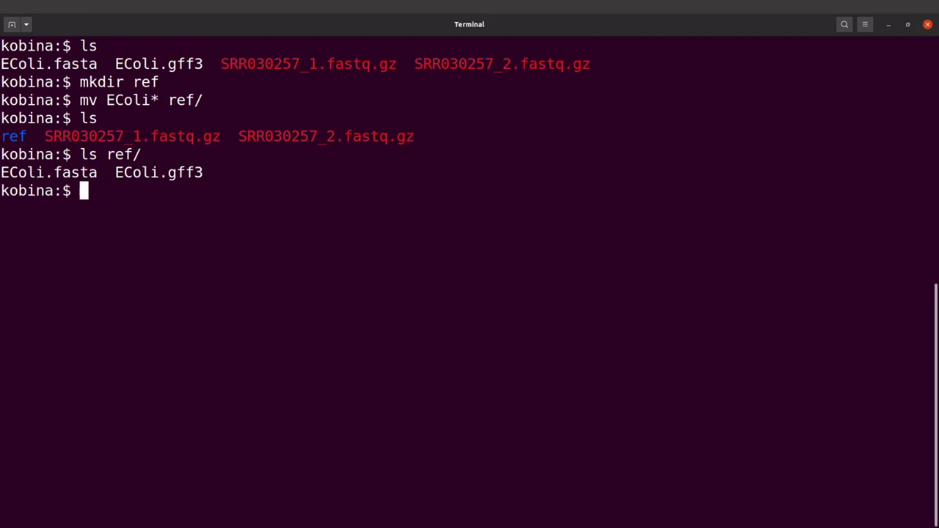
type("clear")
key("Return")
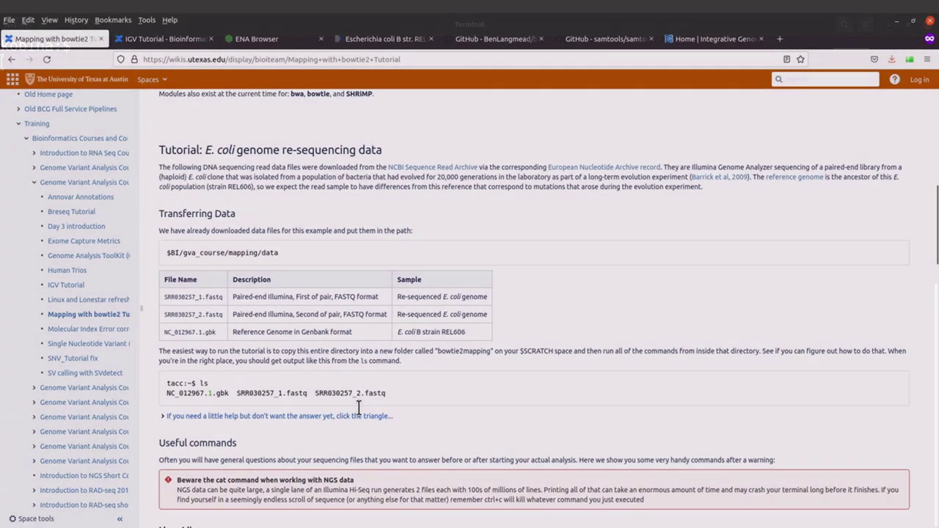
- Return to the bowtie2 tutorial in the browser and examine the reference FASTA and index base name arguments of the bowtie2-build command
scroll(359, 408, "down", 8)
scroll(359, 411, "down", 10)
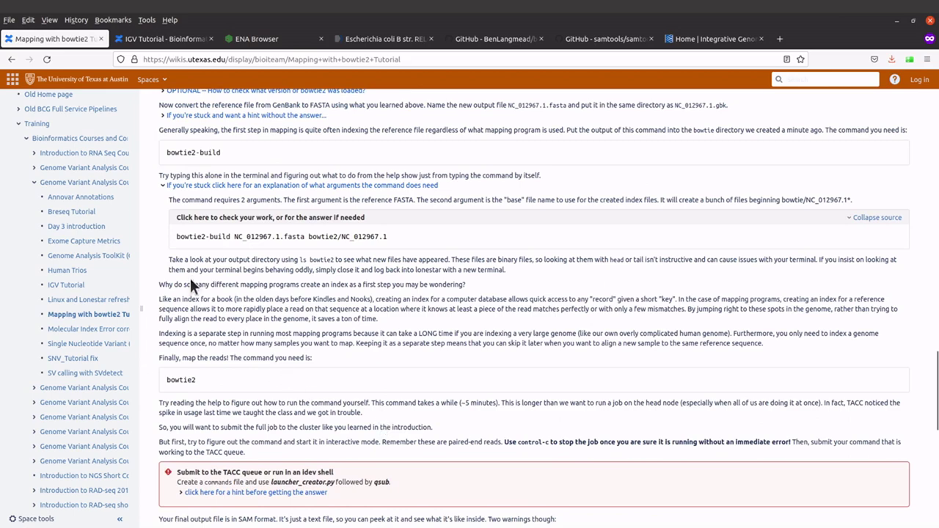
left_click_drag(177, 236, 302, 237)
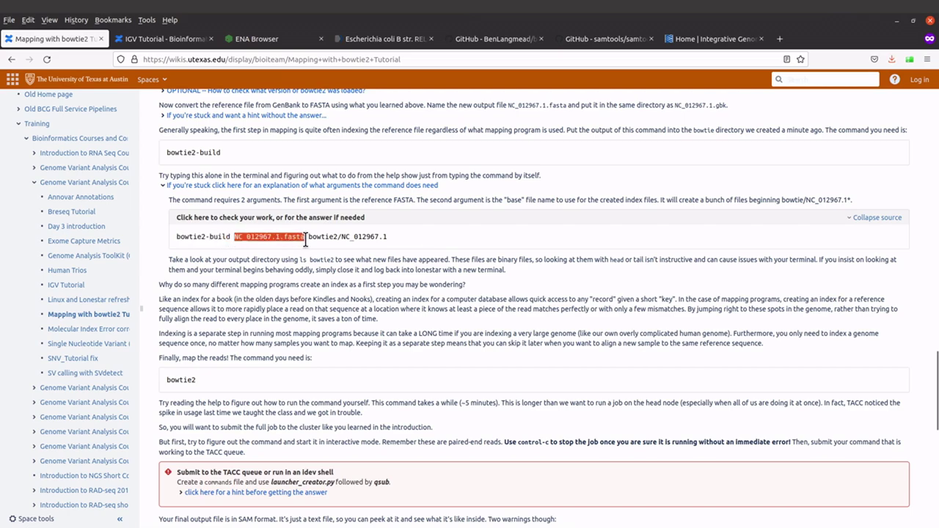
left_click(305, 241)
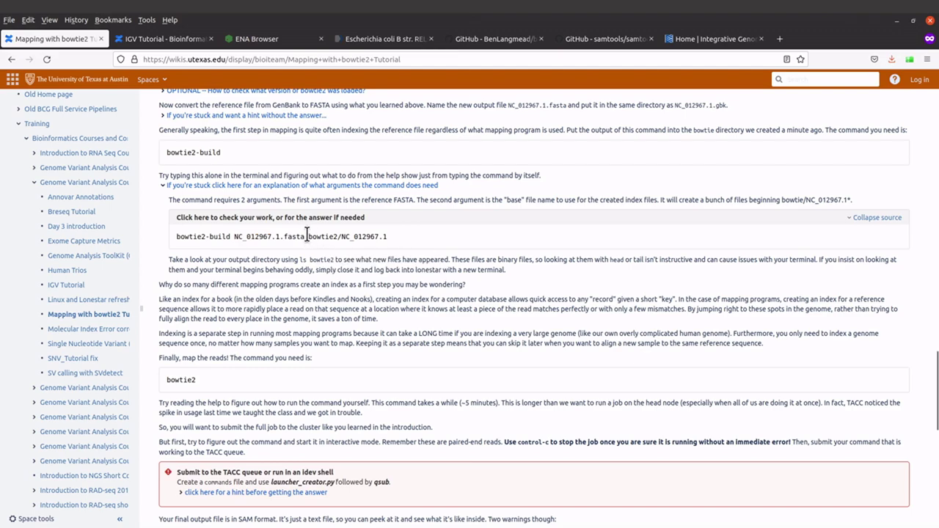
left_click_drag(307, 234, 384, 234)
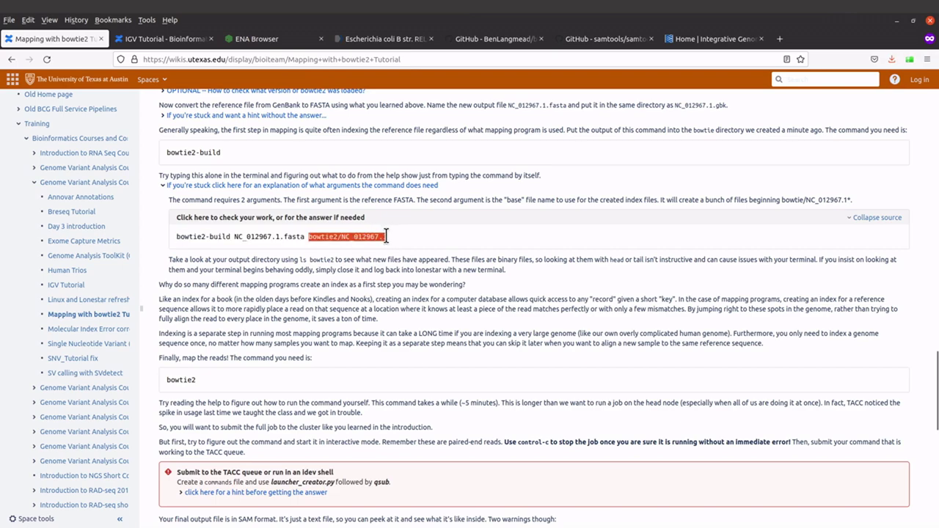
left_click(386, 236)
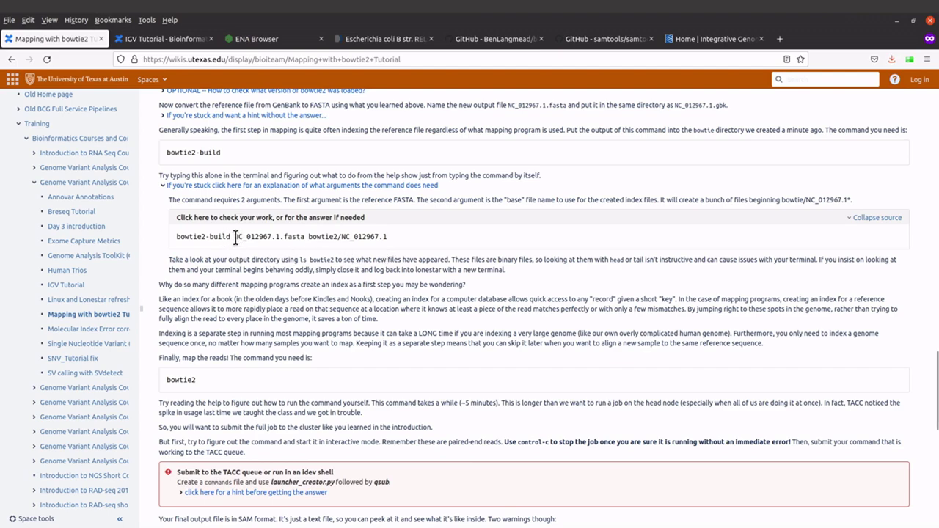
left_click_drag(235, 236, 303, 236)
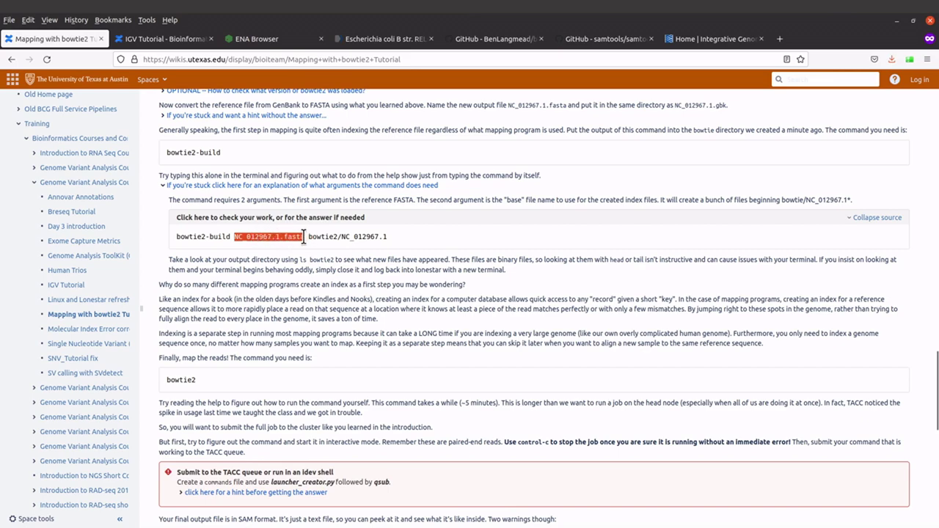
left_click(303, 236)
left_click_drag(234, 236, 390, 233)
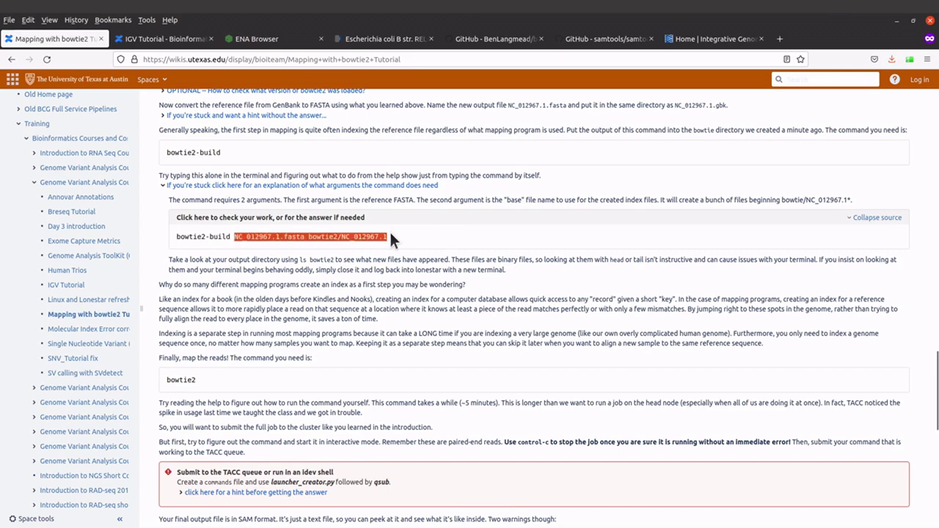
left_click(180, 217)
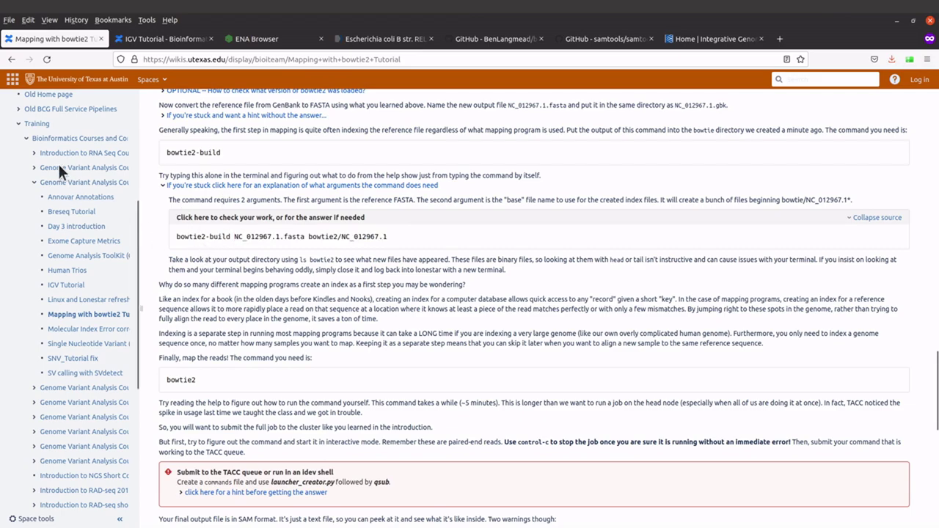
- Switch to the terminal and create a directory named index
key("ctrl+alt+t")
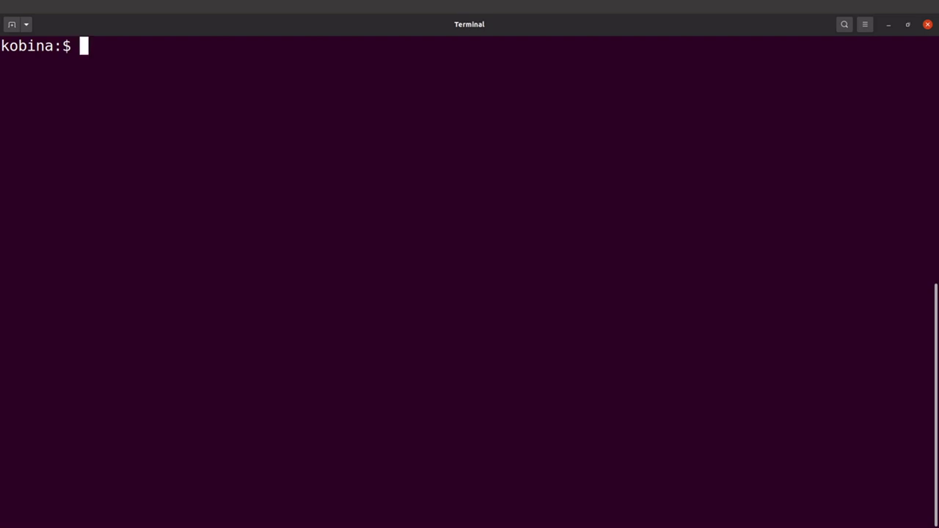
type("mkdi")
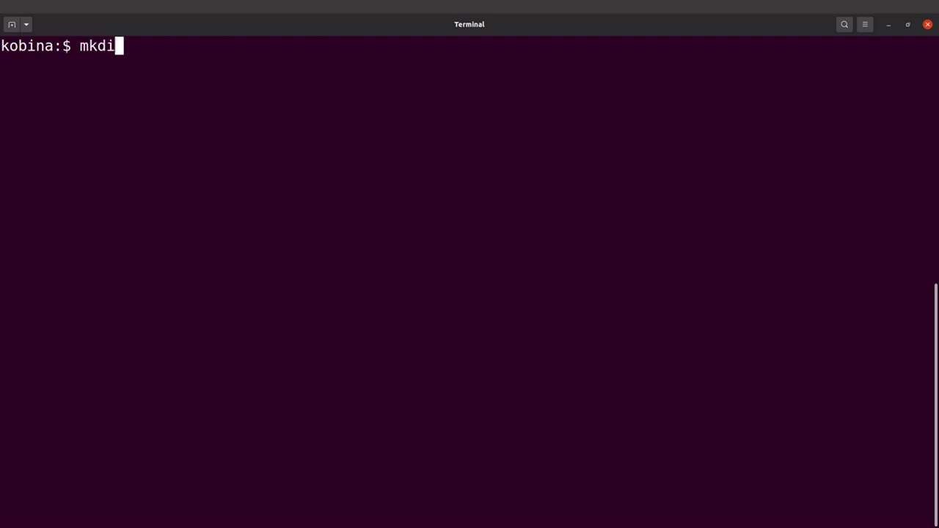
type("r index")
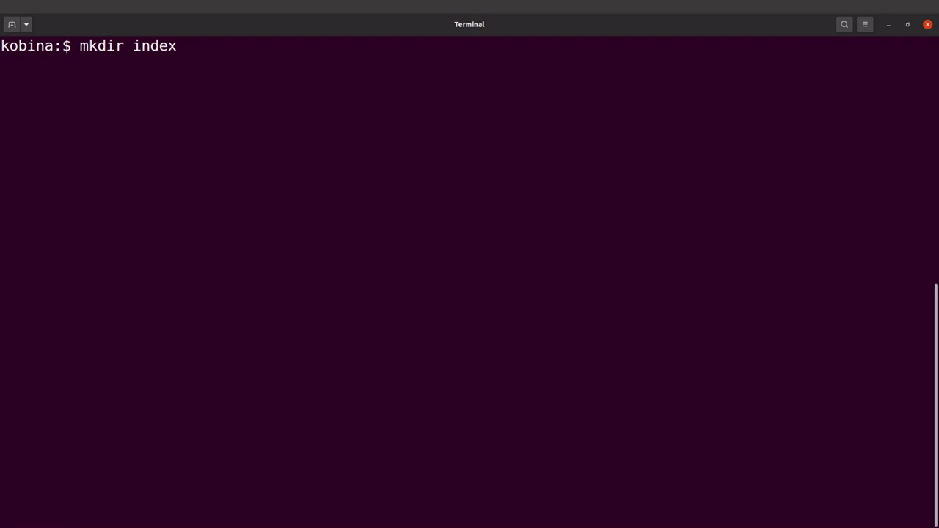
key("Return")
- Build the bowtie2 index from ref/EColi.fasta with bowtie2-build, using index/EColi as the output base name
type("bow")
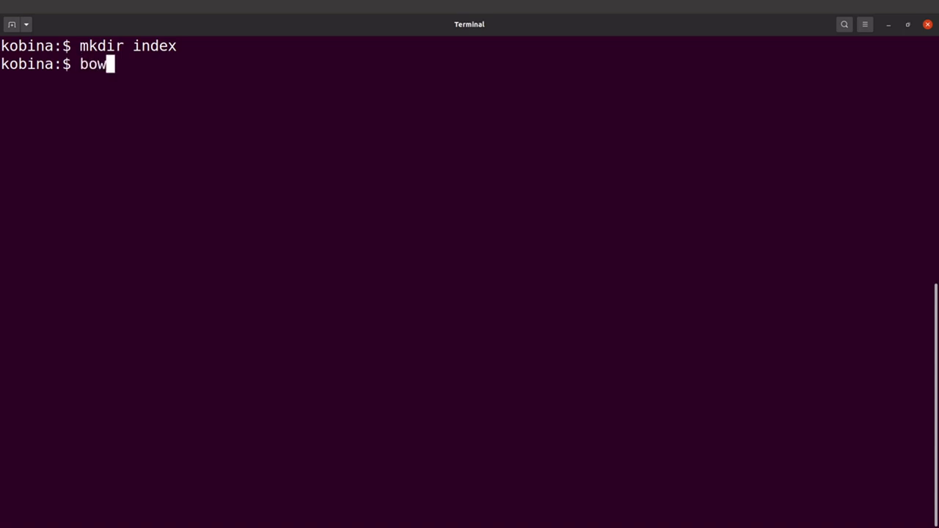
type("tei")
key("BackSpace")
key("BackSpace")
type("ie2-build ")
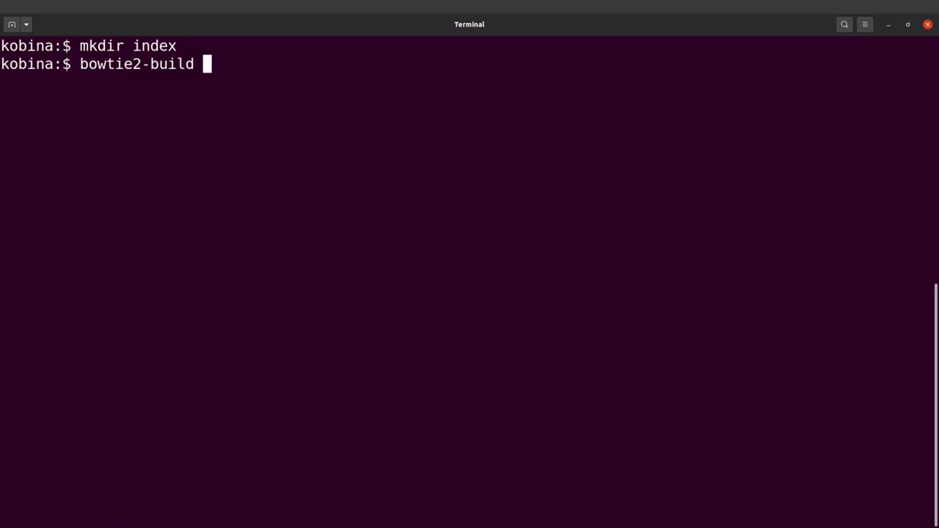
type("ref/")
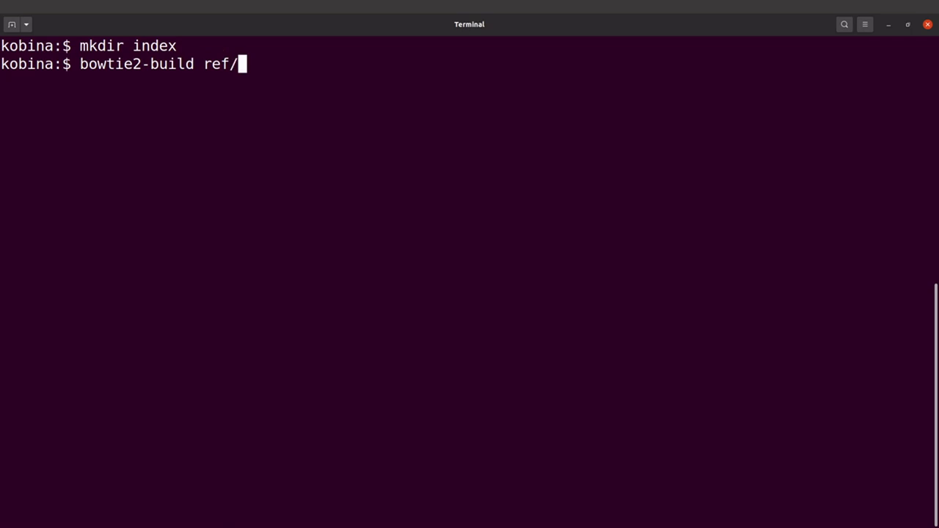
type("E")
key("Tab")
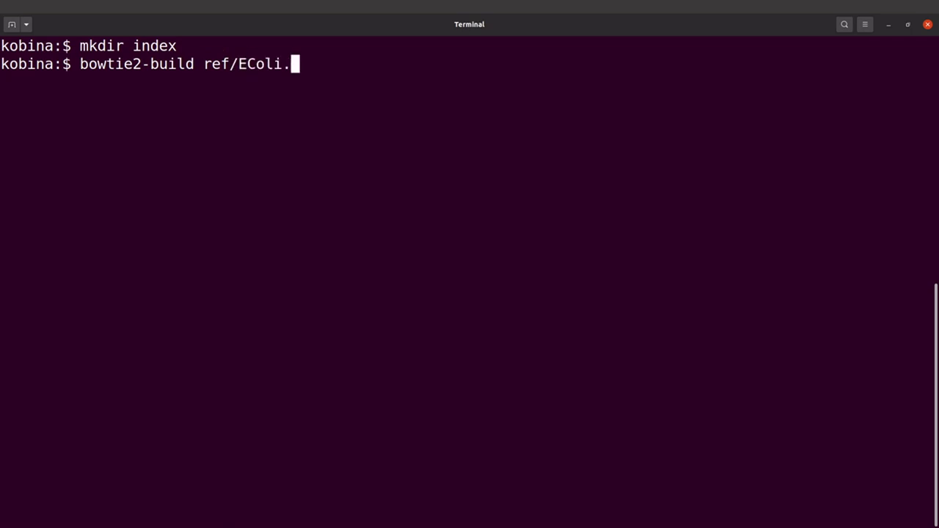
type("fasta index/")
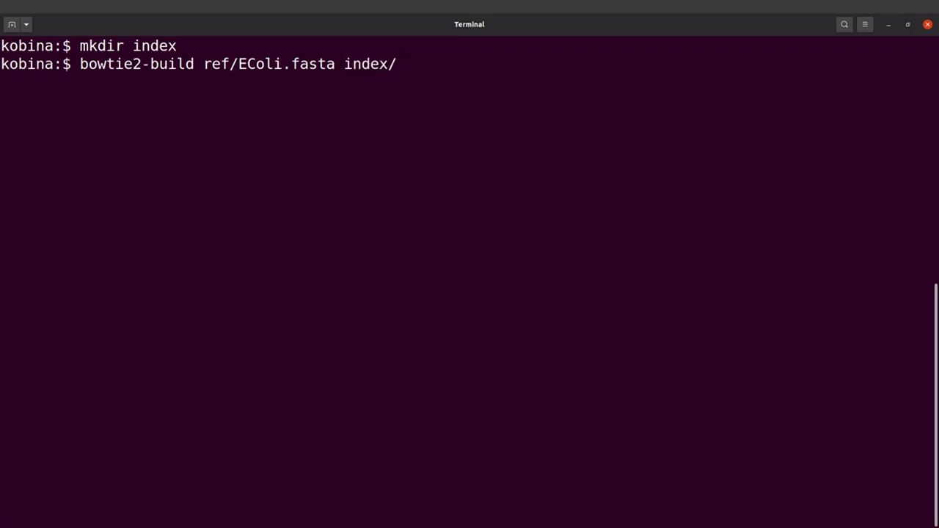
type("EColi")
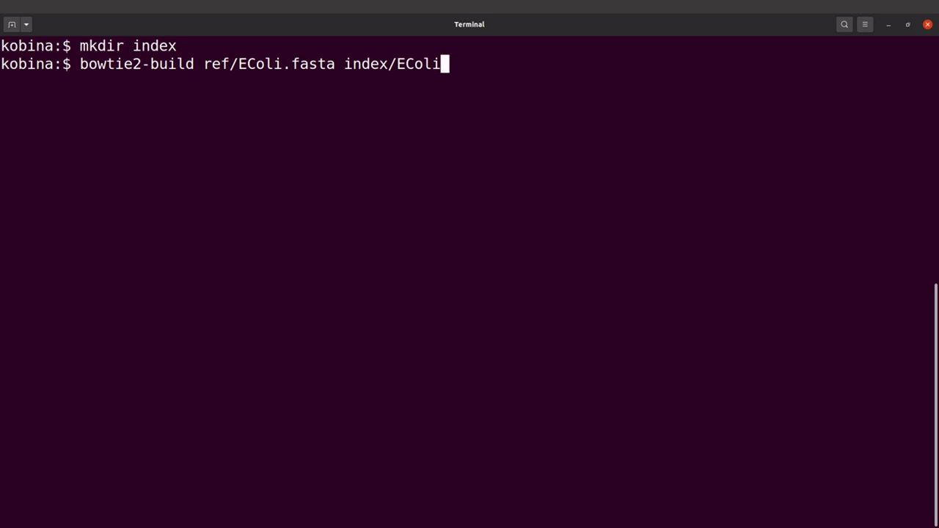
key("Return")
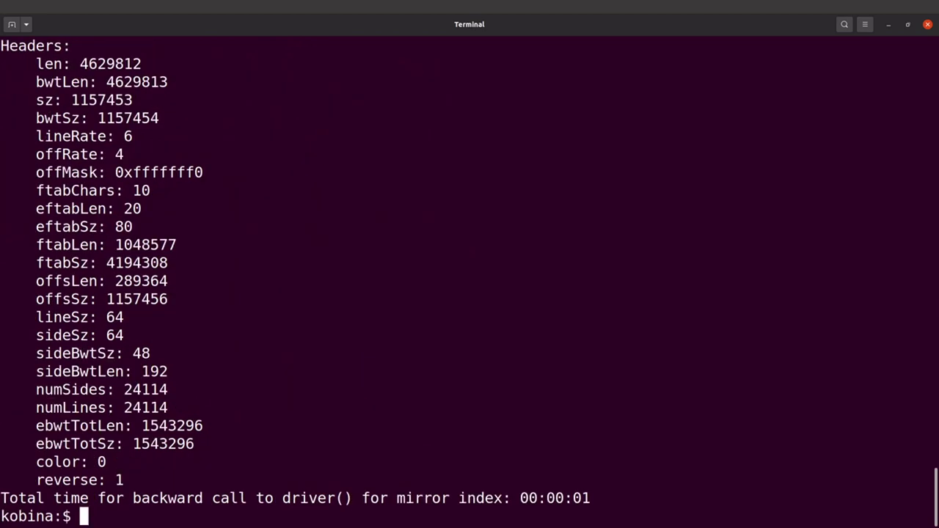
- Clear the terminal, list the working folder and the index directory, and examine the generated index file names
type("clear")
key("Return")
type("ls")
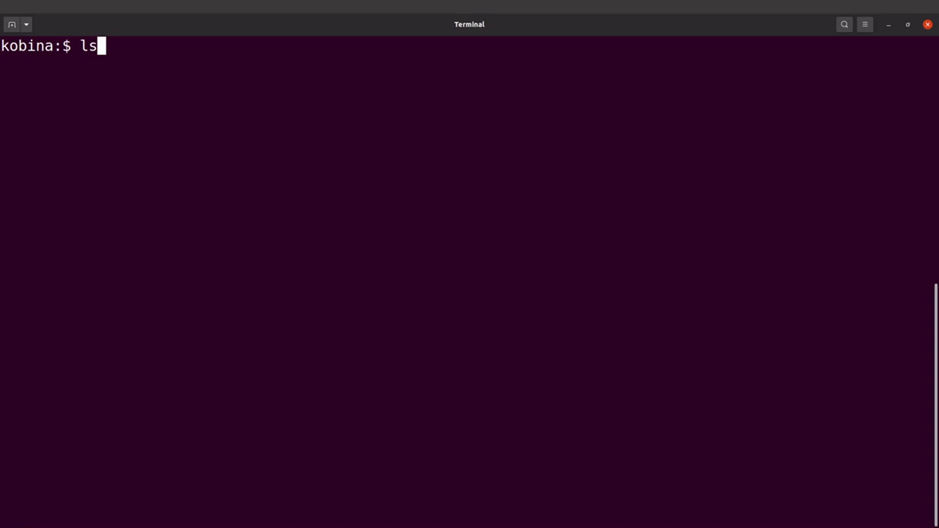
key("Return")
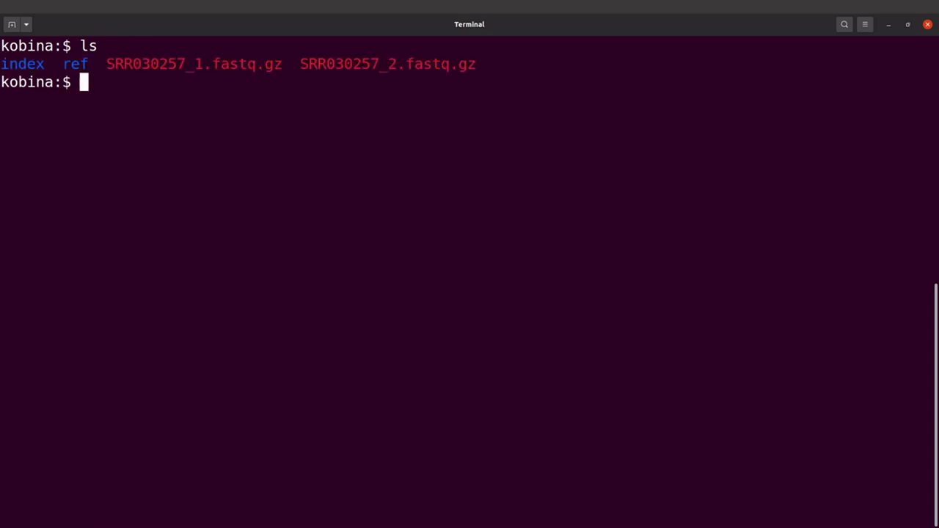
type("ls index/")
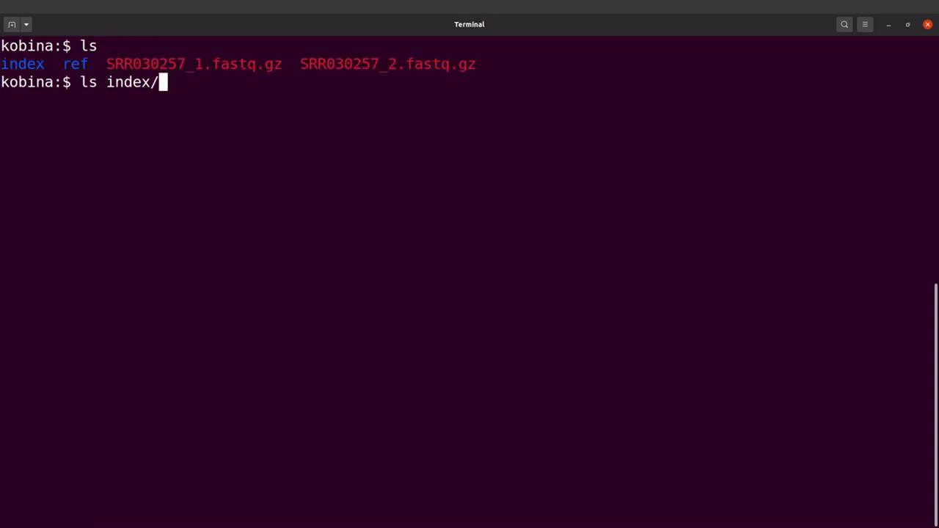
key("Return")
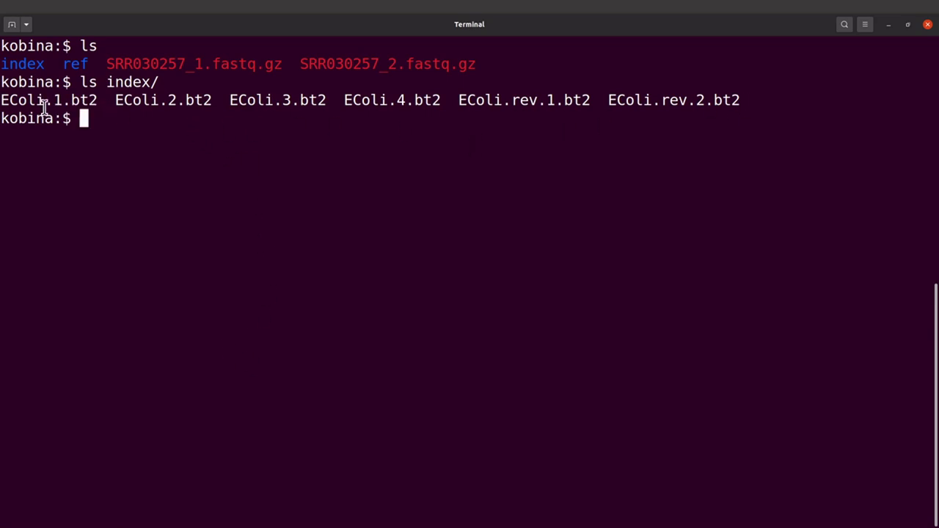
left_click_drag(44, 101, 1, 101)
left_click(440, 100, "shift")
left_click(440, 100)
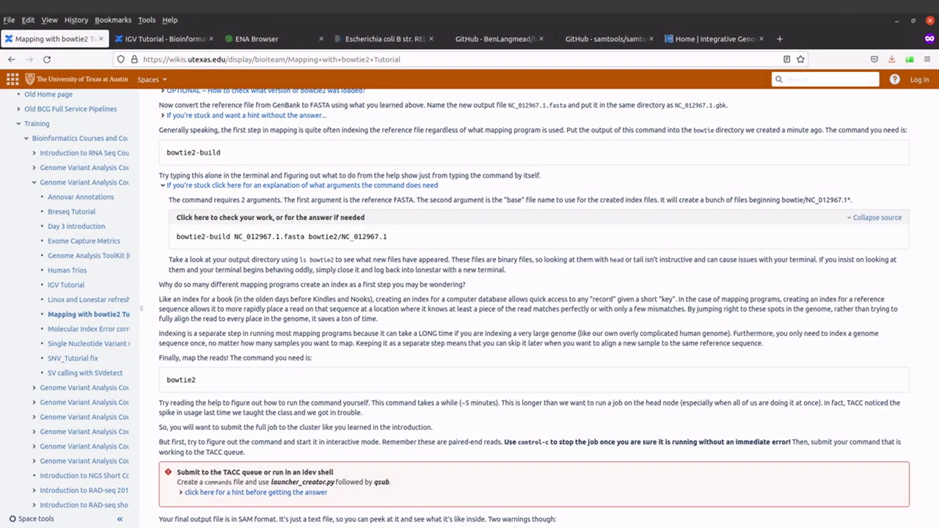
- Find the read-mapping section of the bowtie2 tutorial and expand its hint and the source for the commands file
scroll(528, 499, "down", 3)
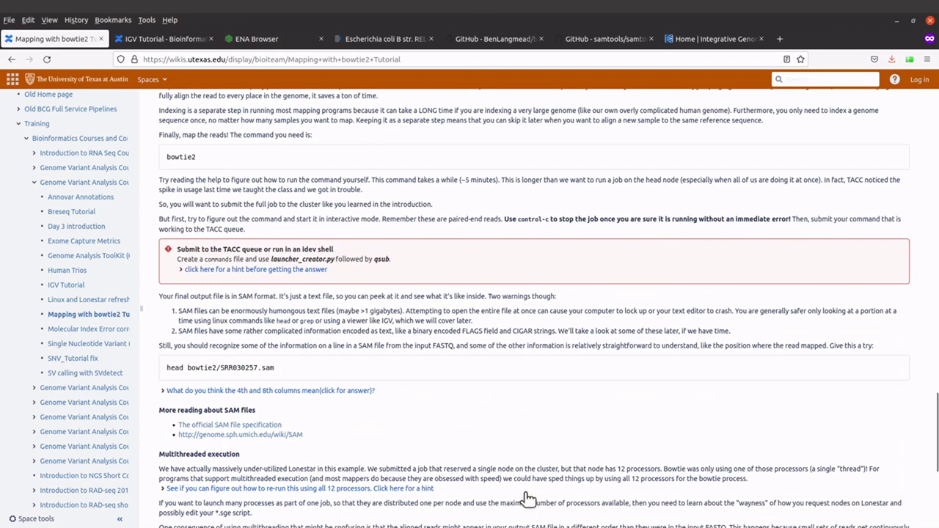
scroll(528, 499, "down", 3)
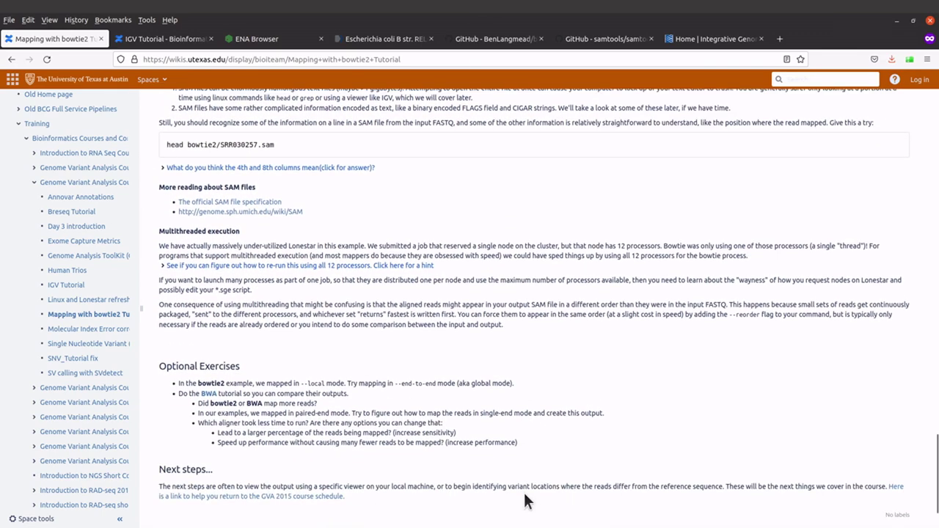
scroll(525, 501, "down", 1)
scroll(525, 501, "up", 1)
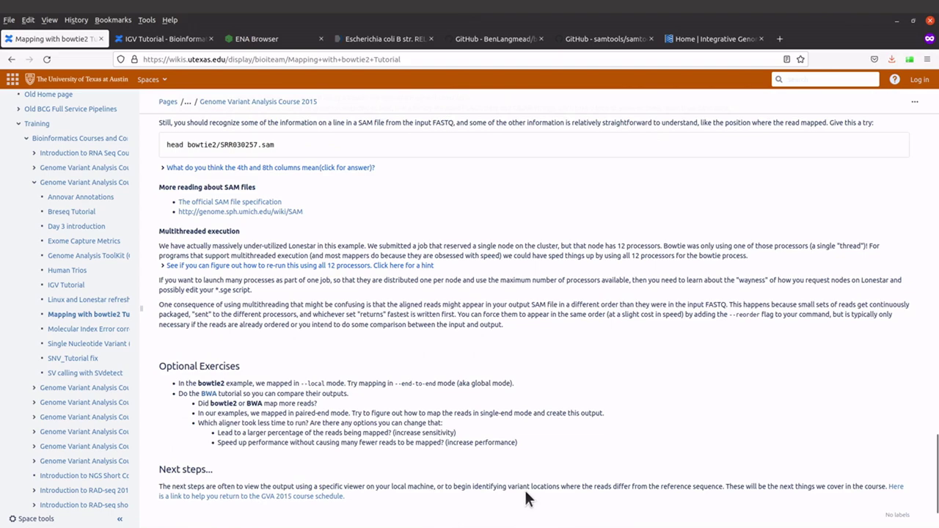
scroll(525, 499, "up", 2)
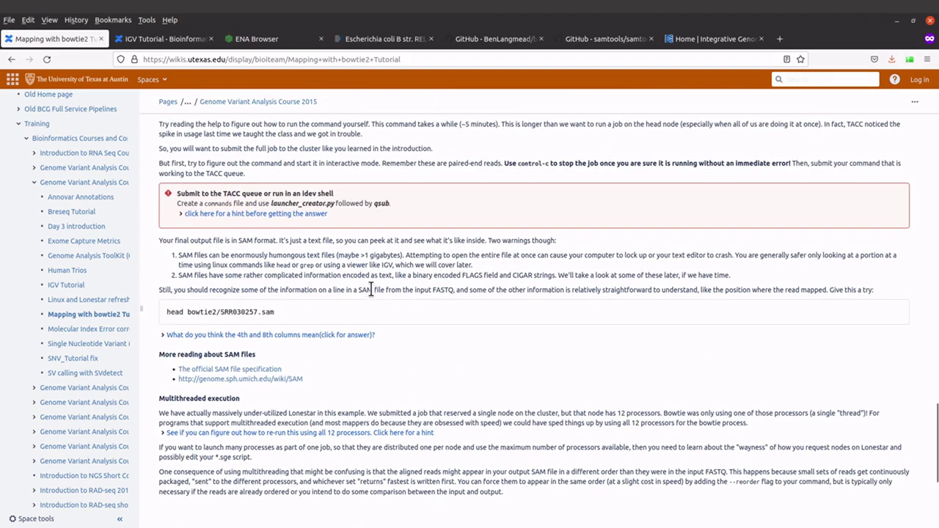
left_click(267, 213)
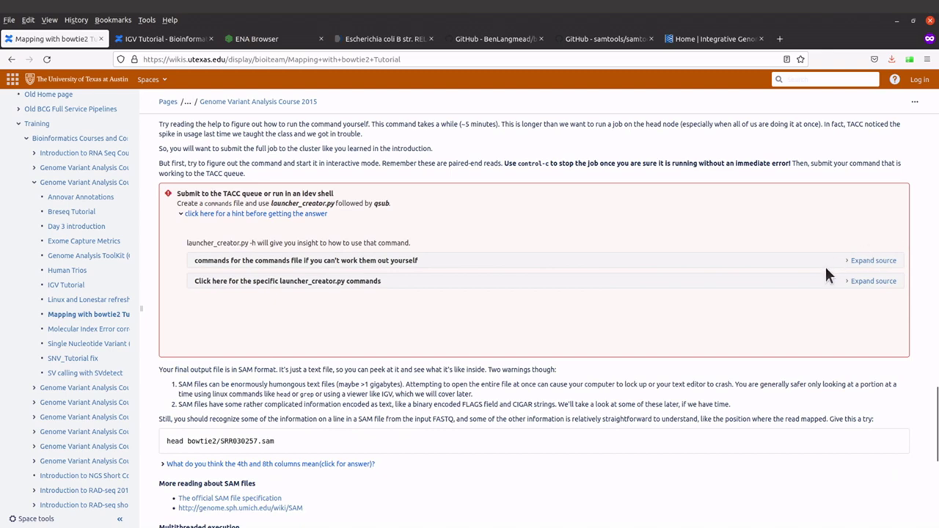
left_click(873, 264)
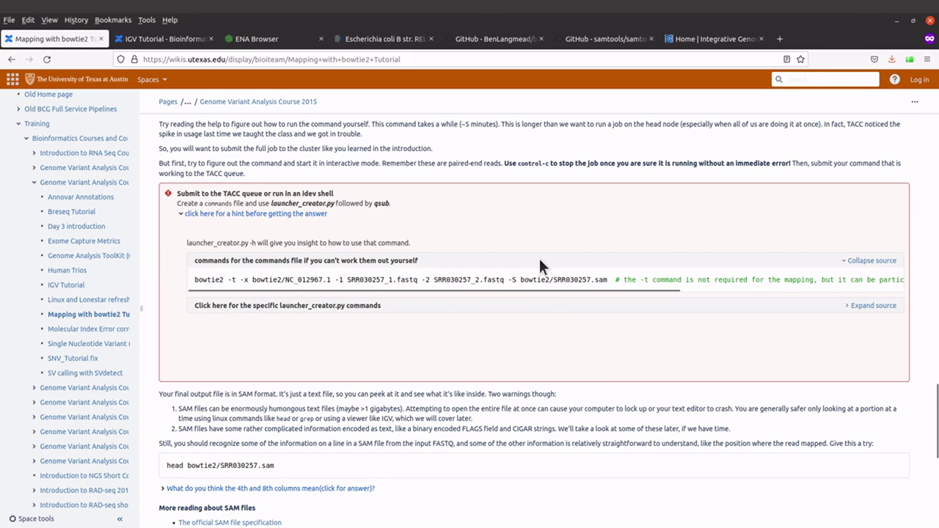
- Examine the index, paired-read, SAM output and -t arguments of the tutorial's bowtie2 mapping command
scroll(539, 259, "down", 1)
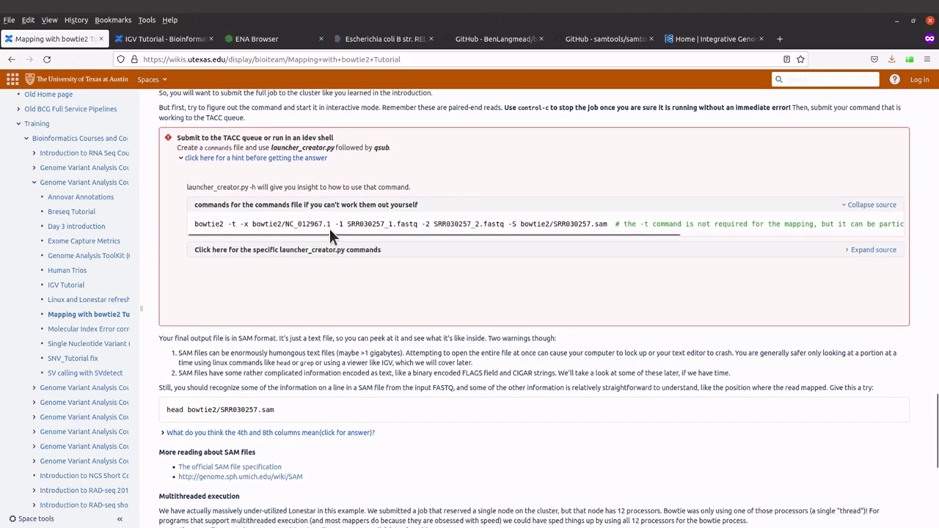
left_click_drag(331, 223, 251, 227)
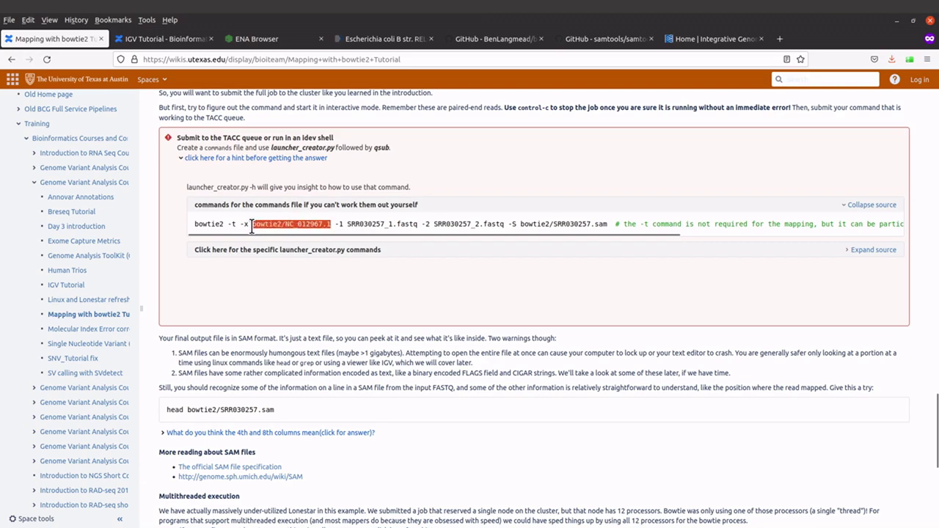
left_click(339, 225)
left_click_drag(339, 225, 503, 229)
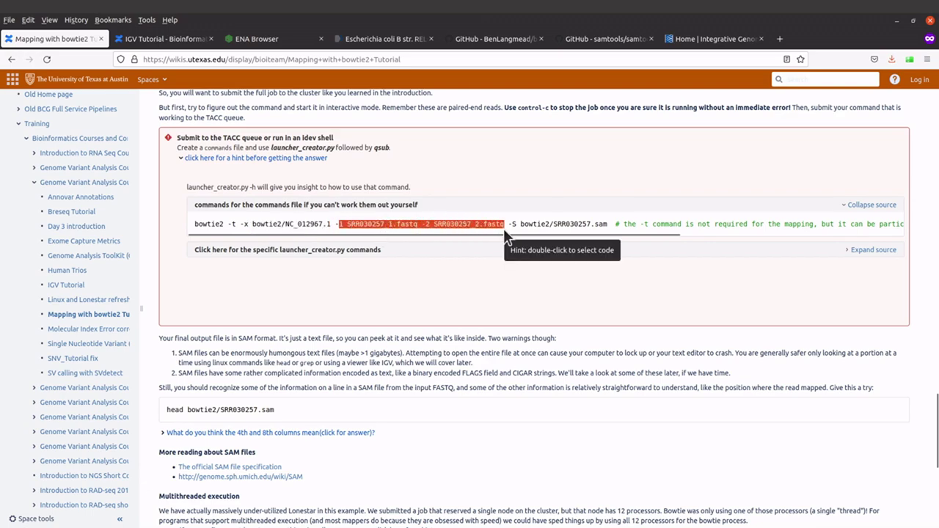
left_click_drag(606, 224, 508, 224)
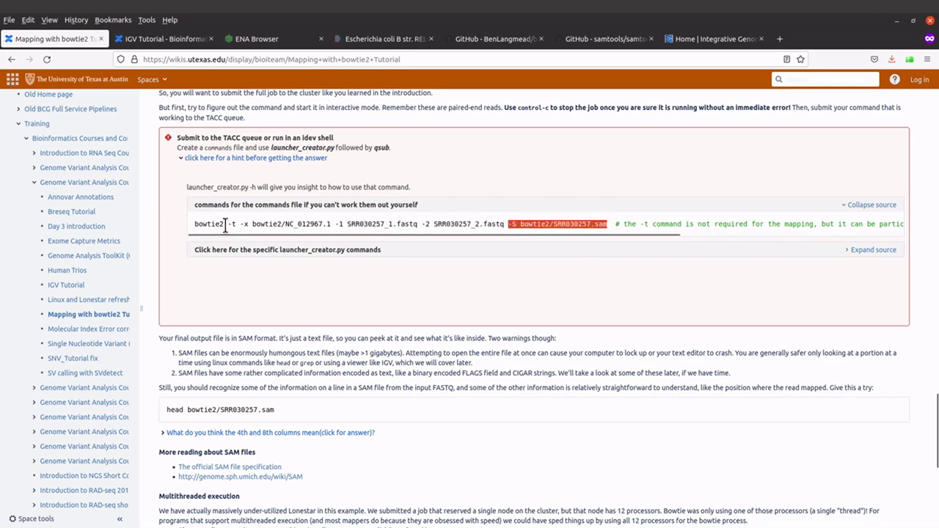
left_click_drag(227, 223, 235, 223)
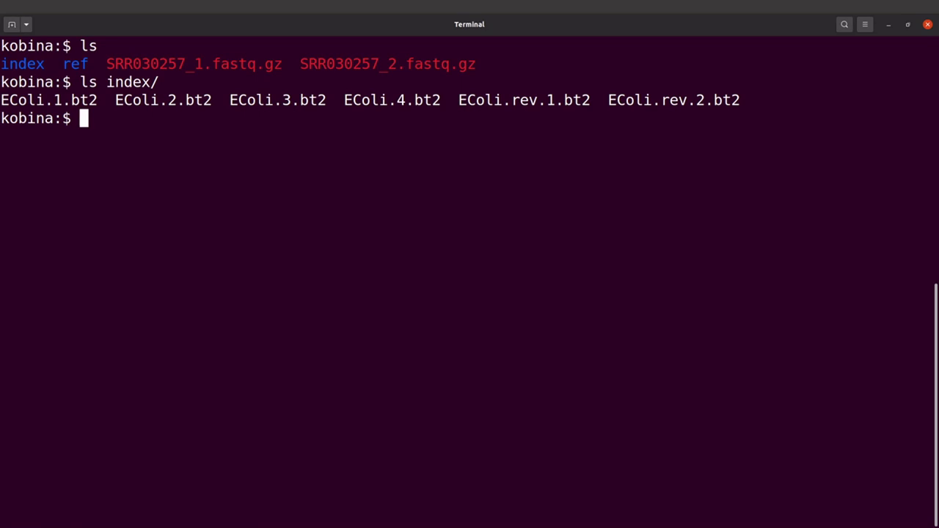
- Create a directory named mapped in the working folder
type("mkdir map")
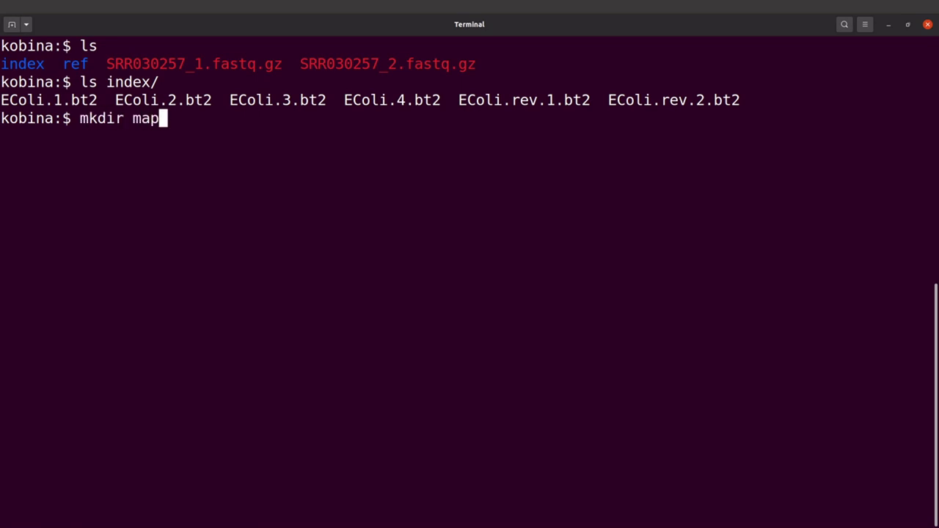
type("ped")
key("Return")
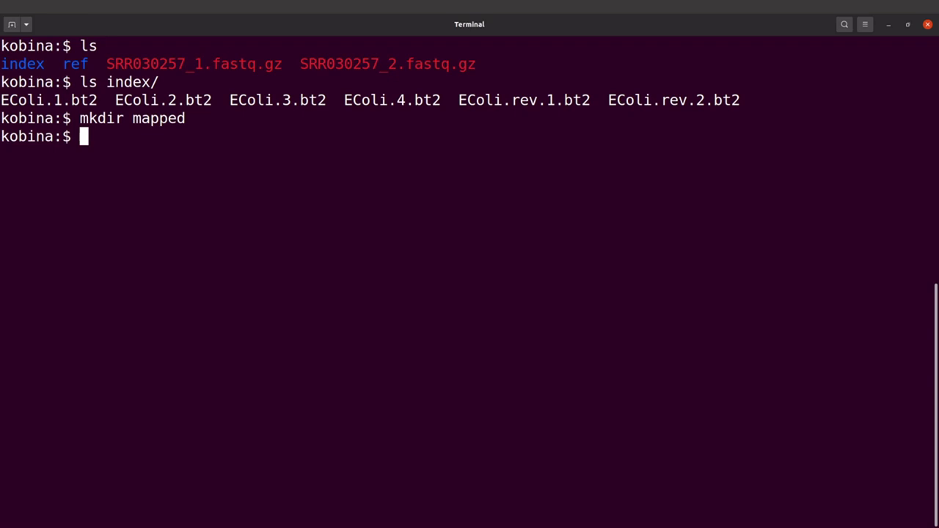
- Enter a bowtie2 command with -x index/EColi as the index and -1 SRR030257_1.fastq.gz as the first read file
type("bow")
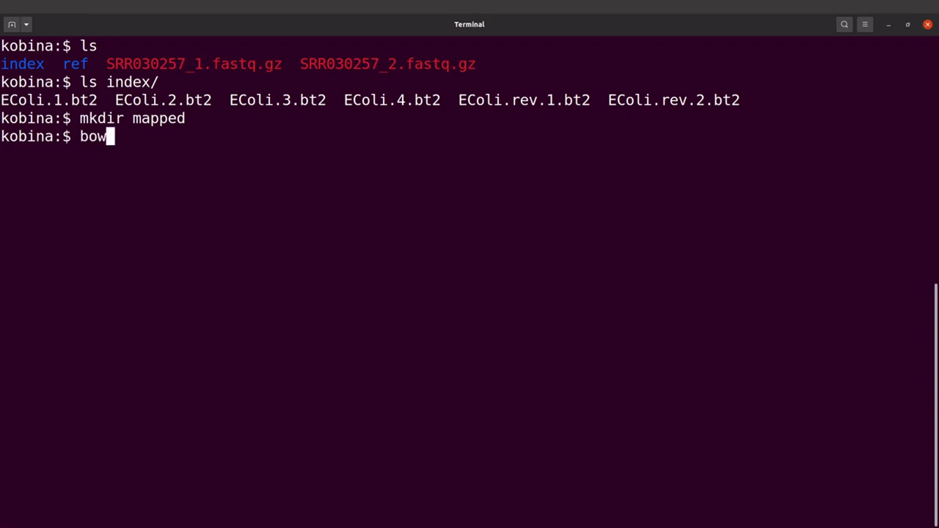
type("tie2 -x index/Ecol")
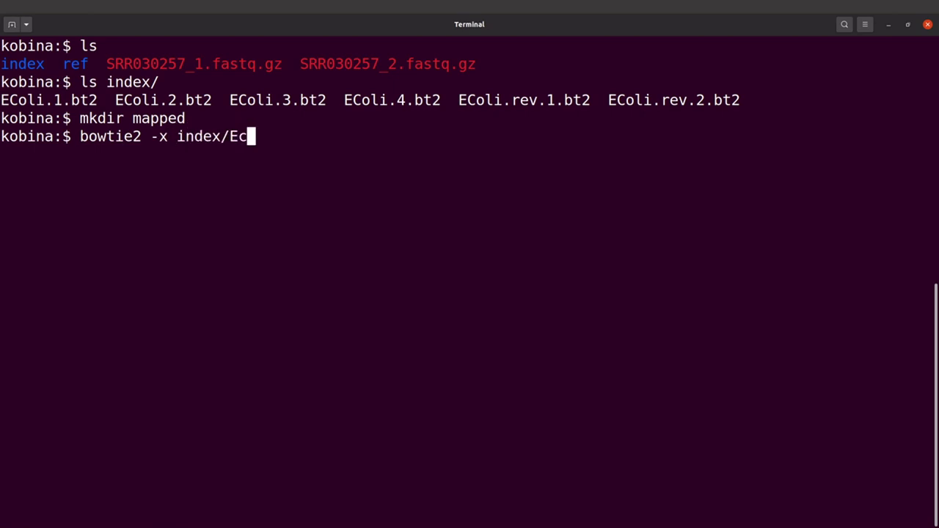
key("BackSpace")
key("BackSpace")
key("BackSpace")
type("Coli -1")
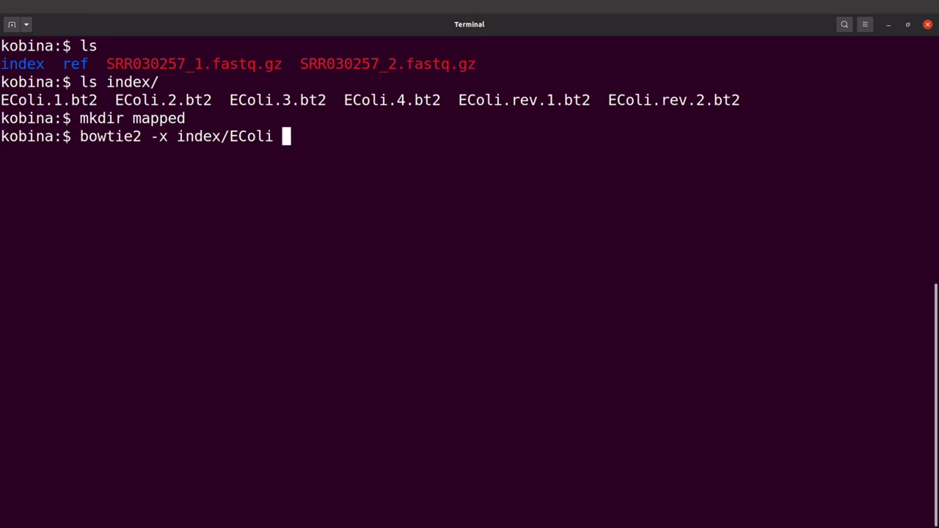
type(" SR")
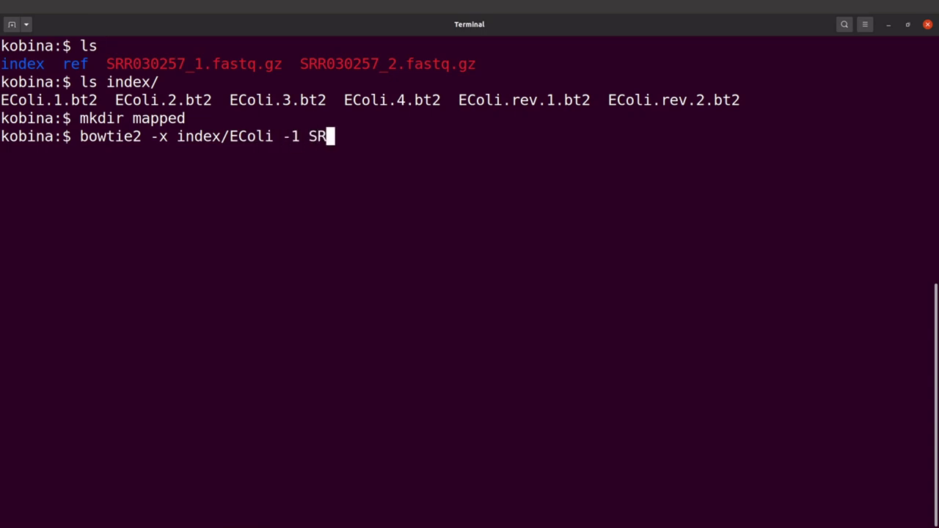
key("Tab")
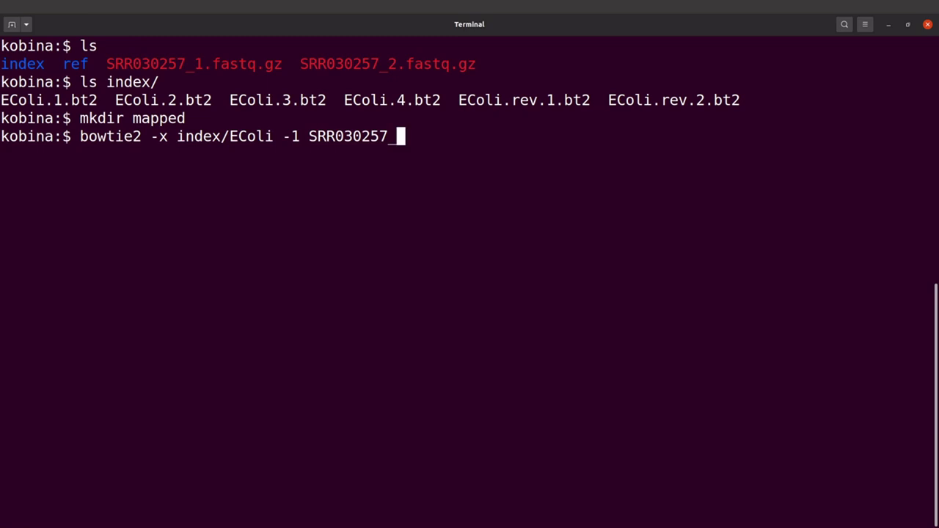
type("1")
key("Tab")
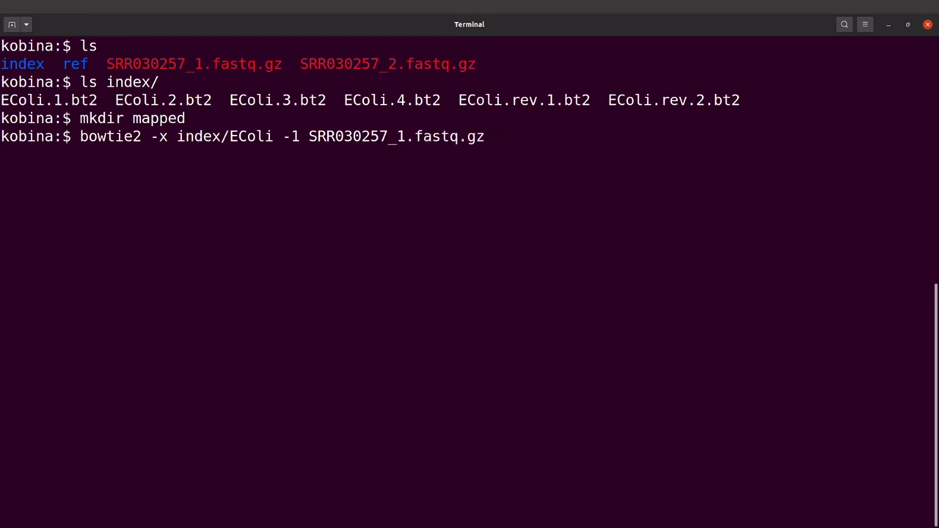
- Add SRR030257_2.fastq.gz to the bowtie2 command as the second read file with -2
type("-2 srr")
key("BackSpace")
key("BackSpace")
key("BackSpace")
type("SRR")
key("Tab")
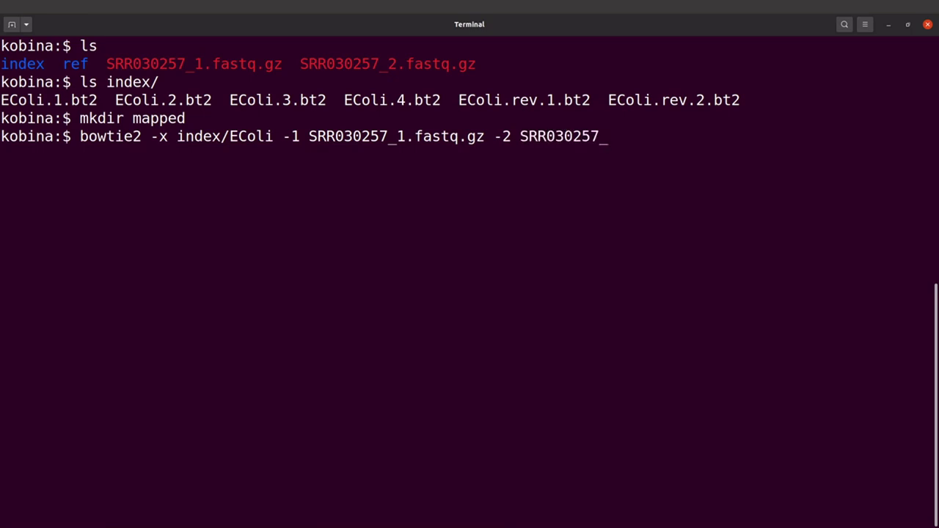
type("2")
key("Tab")
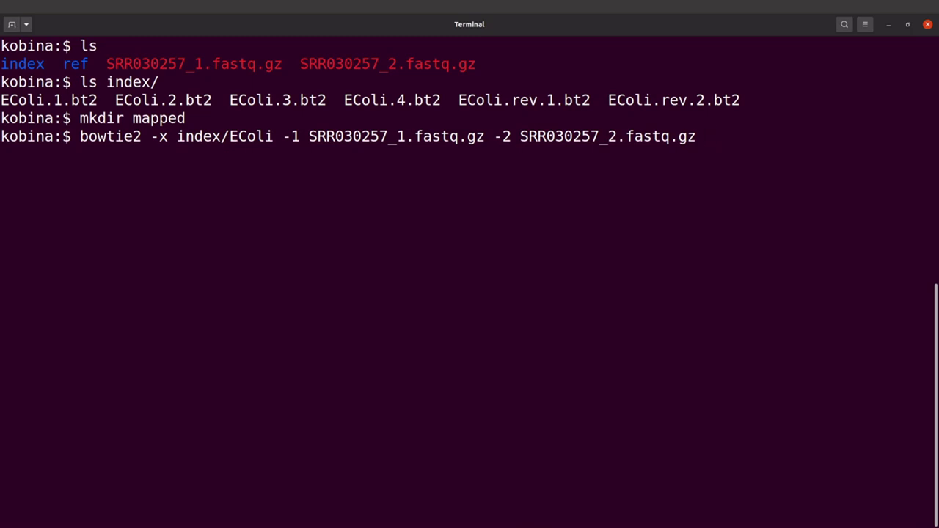
- Set the bowtie2 output to mapped/EColi.sam with -S, request 8 threads with --threads, and run the mapping
type("-S")
type("mapped/")
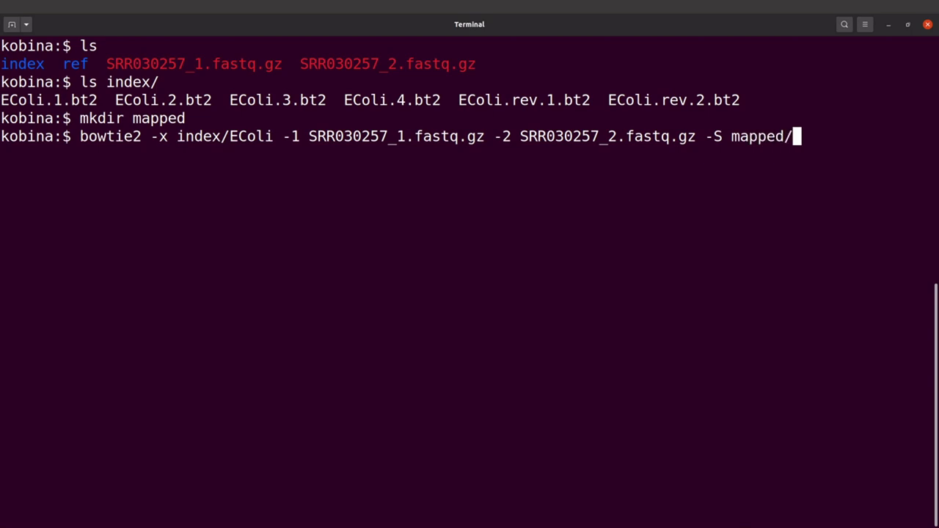
type("EColi.sam")
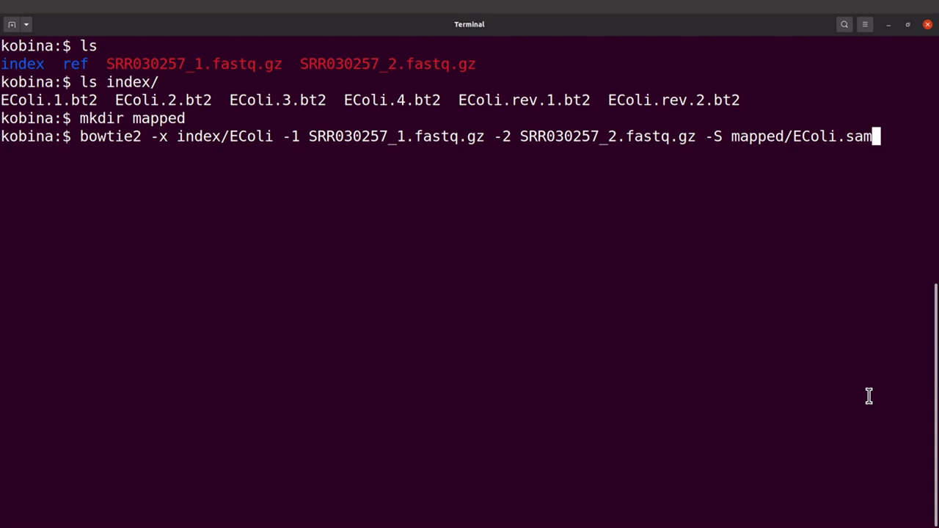
type("--thread")
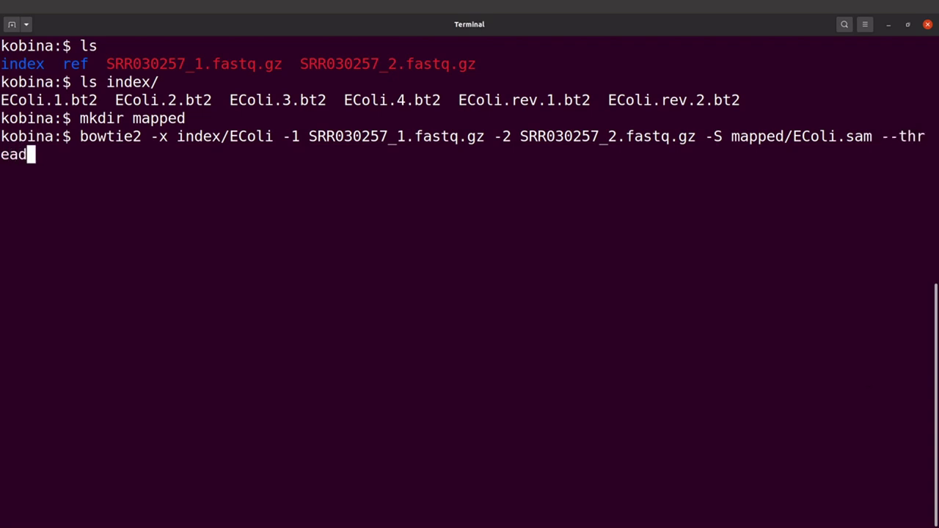
type("s 8")
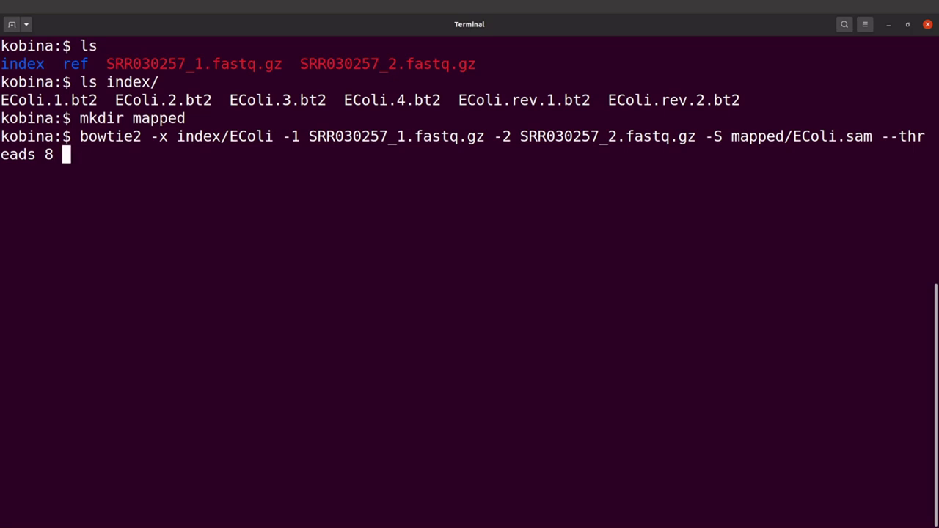
key("Return")
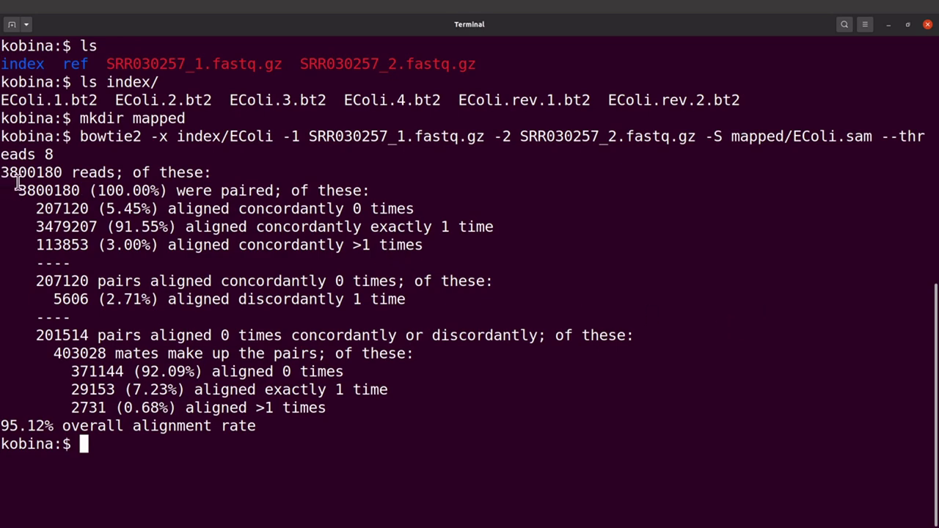
- Examine the bowtie2 summary for paired reads, concordant and discordant alignments, and the overall alignment rate
left_click_drag(16, 190, 339, 407)
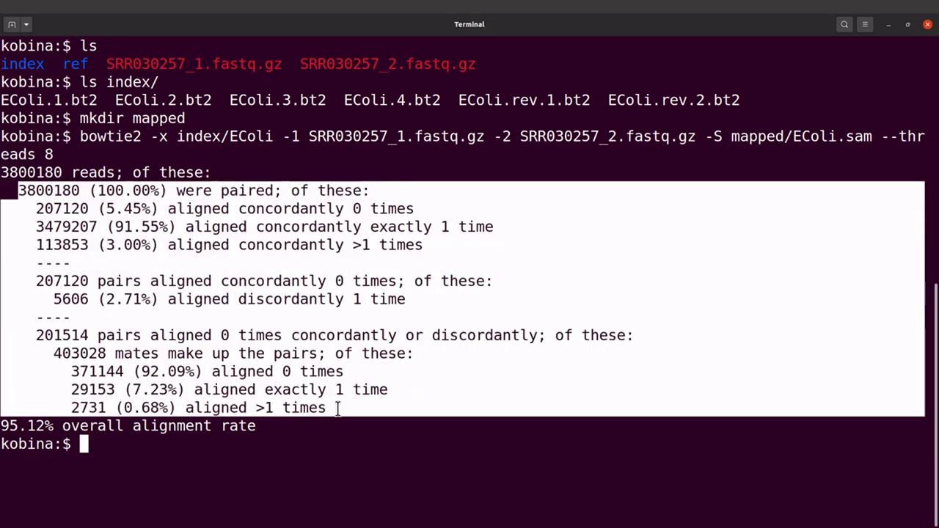
left_click(339, 407)
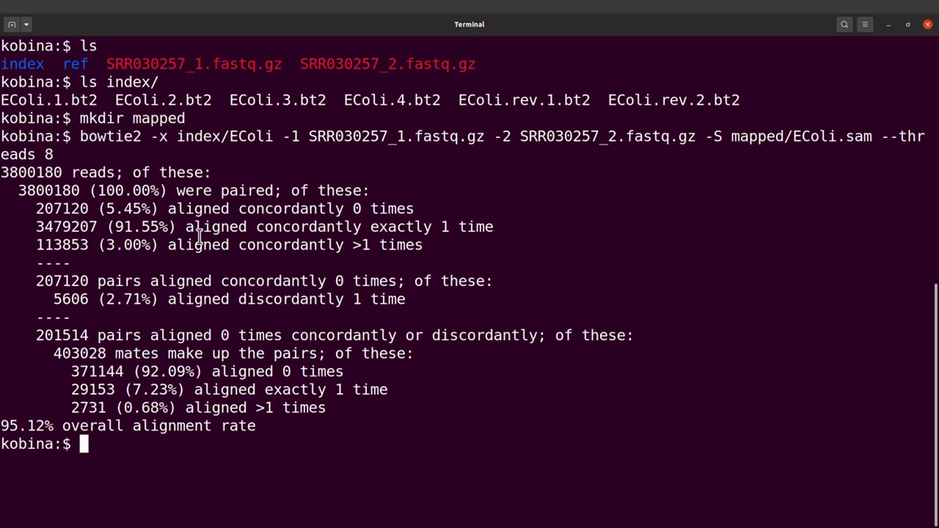
left_click_drag(99, 190, 163, 190)
left_click(162, 192)
left_click_drag(53, 206, 332, 409)
left_click(332, 411)
left_click_drag(257, 427, 13, 417)
left_click(151, 422)
- Clear the terminal, list the mapped directory, and examine the SAM output file name
type("clear")
key("Return")
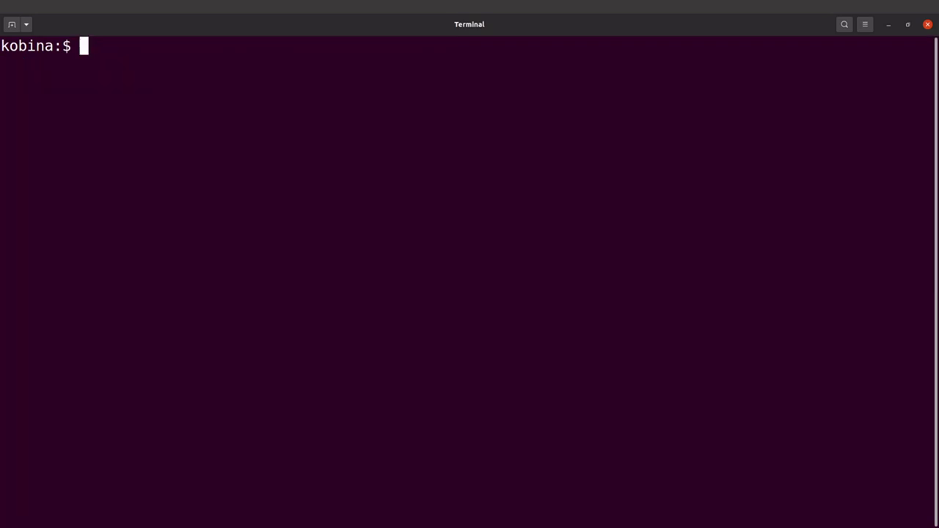
type("ls")
type(" ma")
key("BackSpace")
type("mapp")
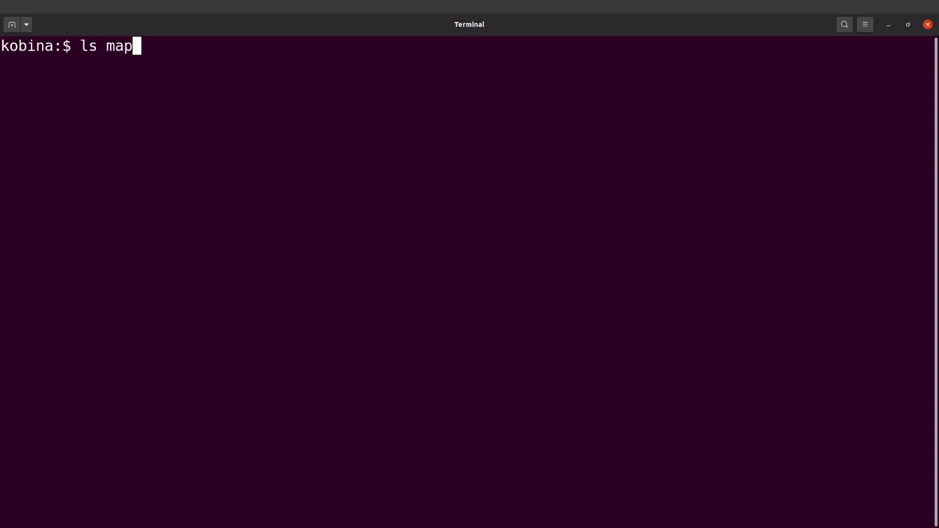
key("Tab")
key("Return")
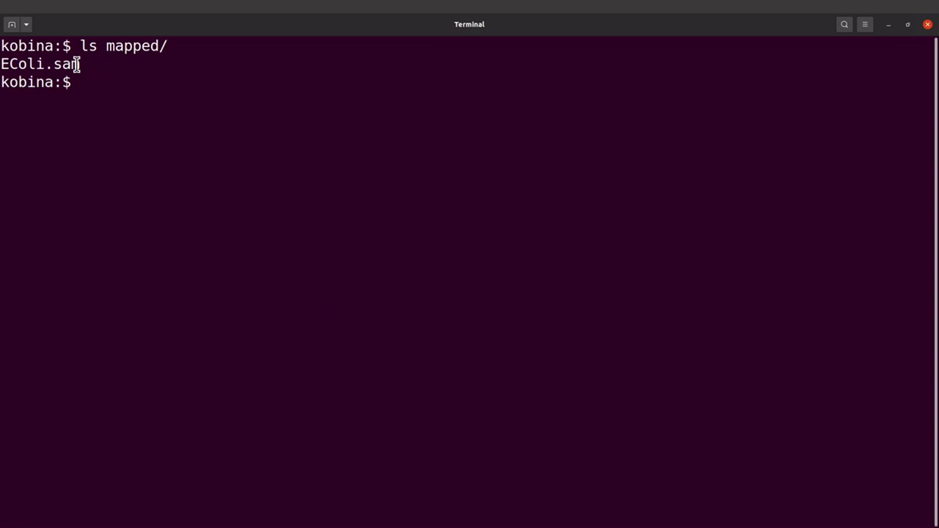
left_click_drag(76, 64, 45, 63)
left_click(43, 61)
left_click_drag(87, 65, 51, 65)
left_click(44, 65)
- Convert mapped/EColi.sam to BAM with samtools view -b, writing the output to mapped/EColi.bam with -o
type("samto")
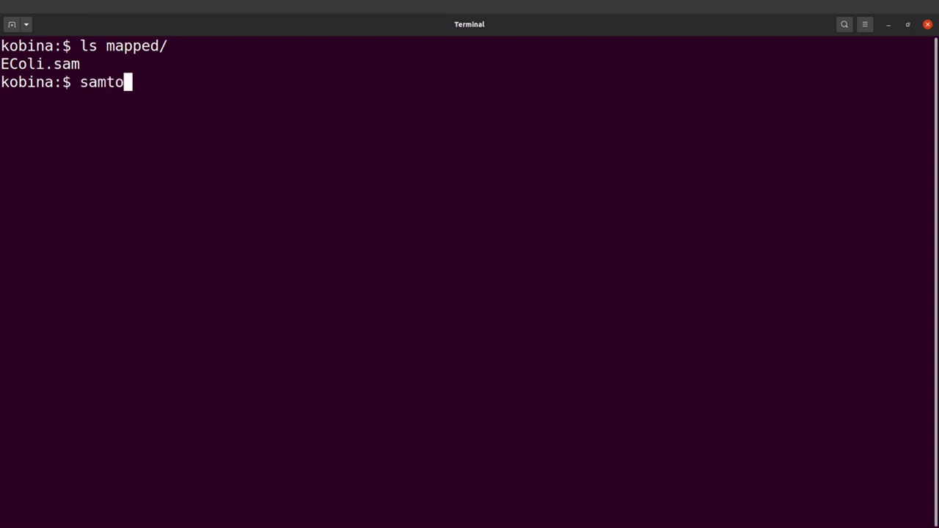
type("ols view -b")
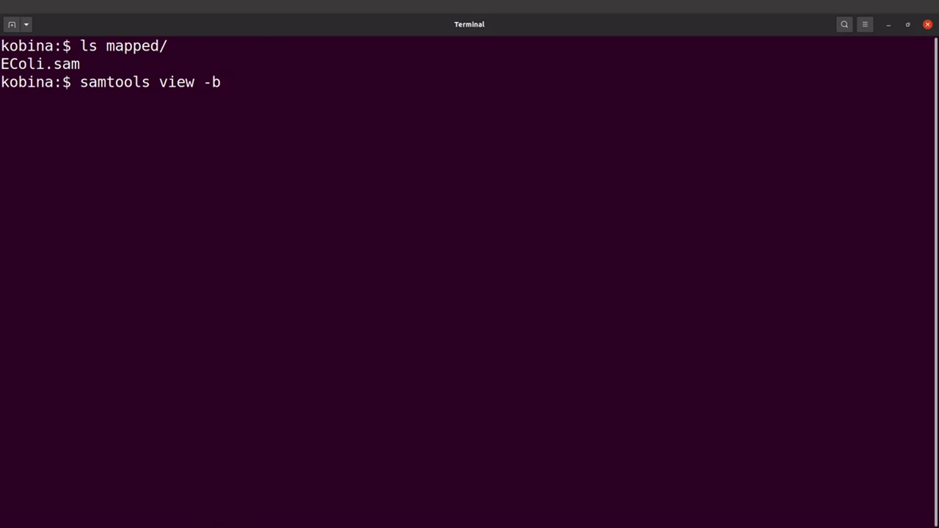
type(" -o mapped/")
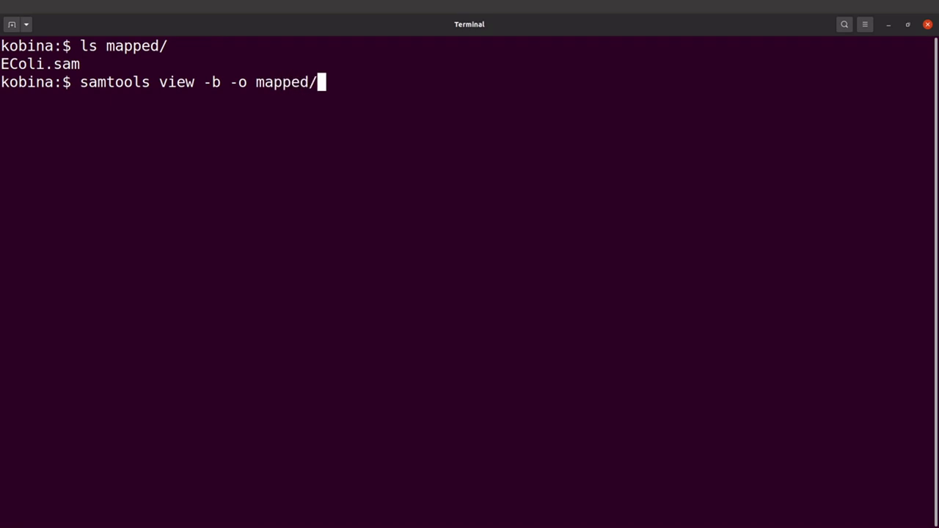
type("EColi.")
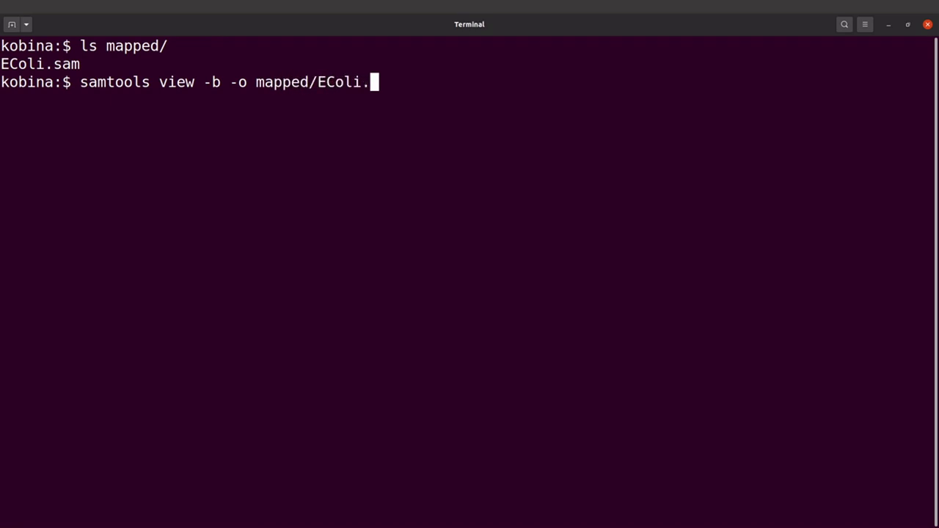
type("bam ")
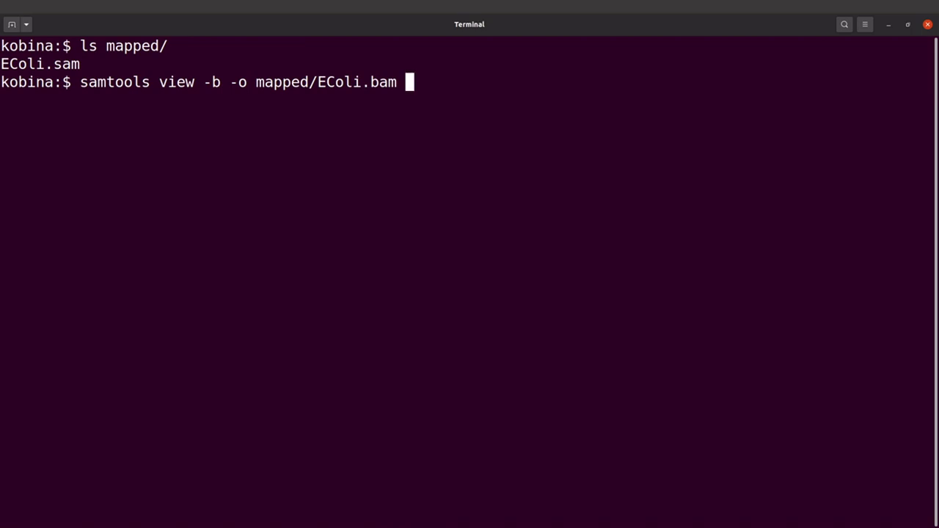
type("mapped/E")
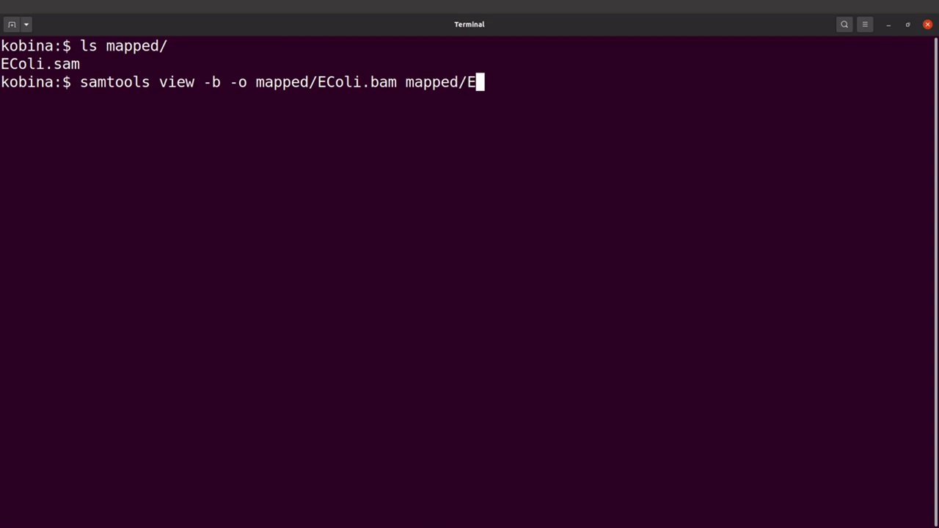
key("Tab")
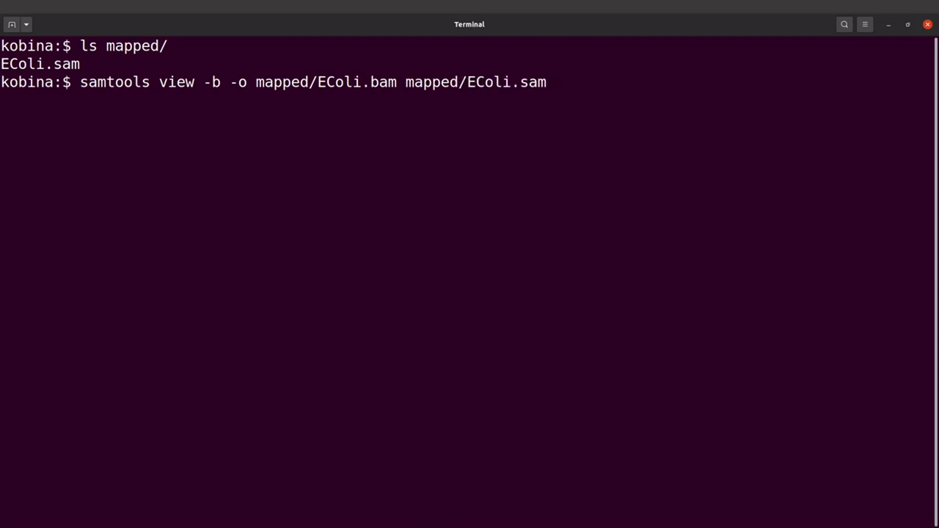
key("Return")
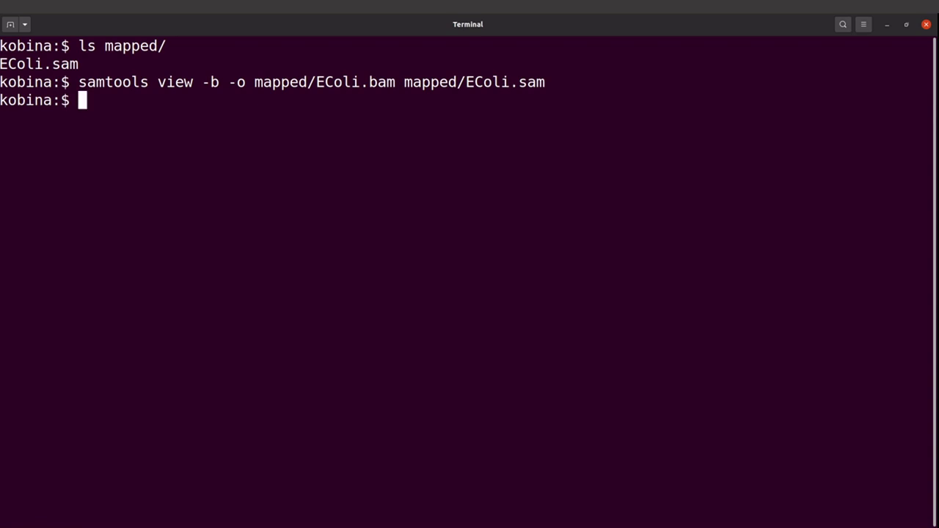
- List the mapped directory and check the file names of the BAM and SAM files
type("ls amm")
key("BackSpace")
key("BackSpace")
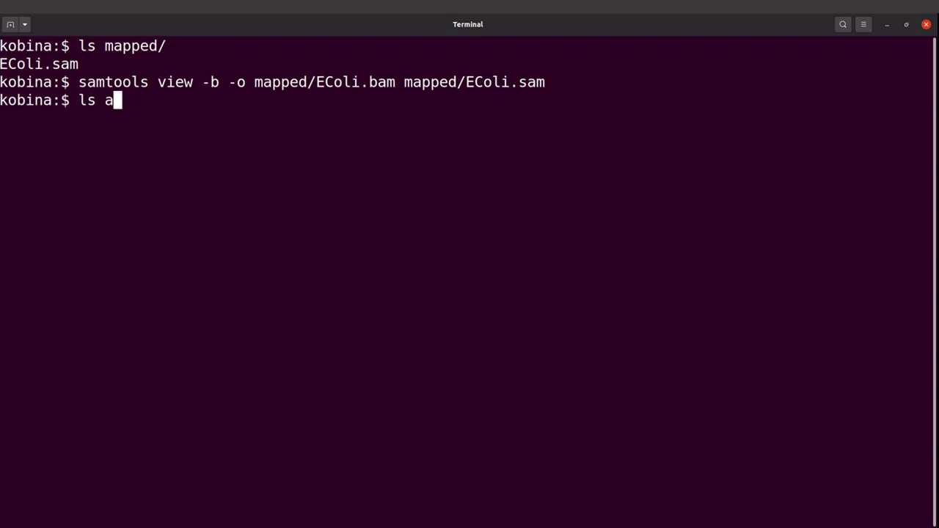
key("BackSpace")
type("mapp")
key("Tab")
key("Return")
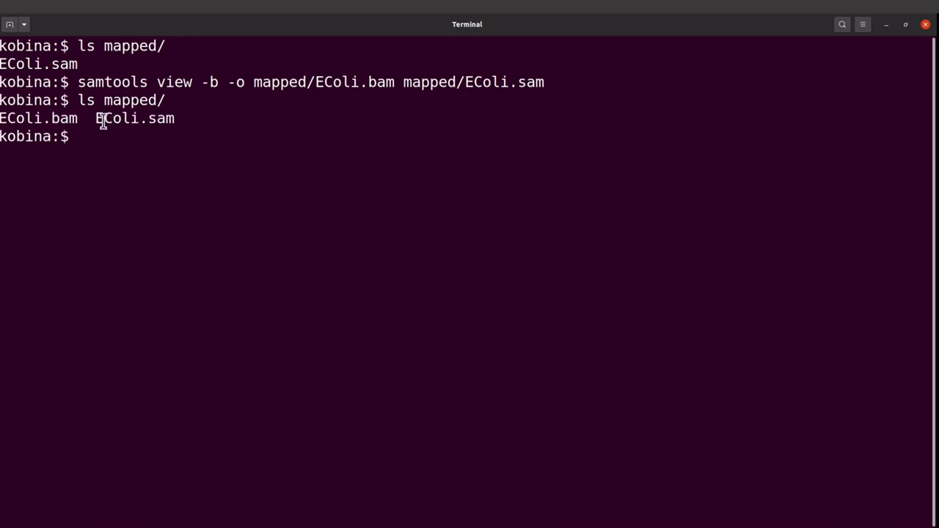
left_click_drag(79, 120, 54, 120)
left_click(41, 120)
left_click_drag(95, 119, 181, 120)
left_click(180, 119)
- Run samtools flagstat on mapped/EColi.bam and examine the percentage of mapped reads
type("samtools ")
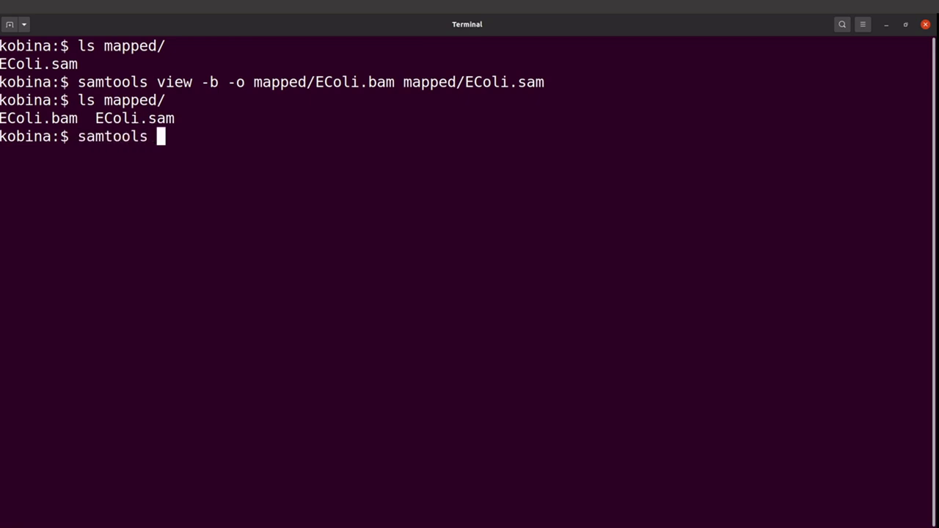
type("flagstat ")
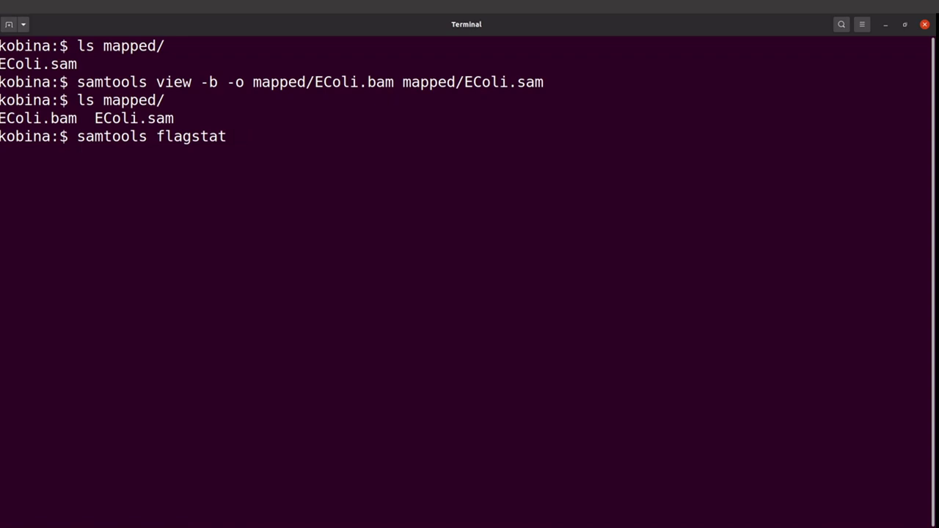
type("mappe")
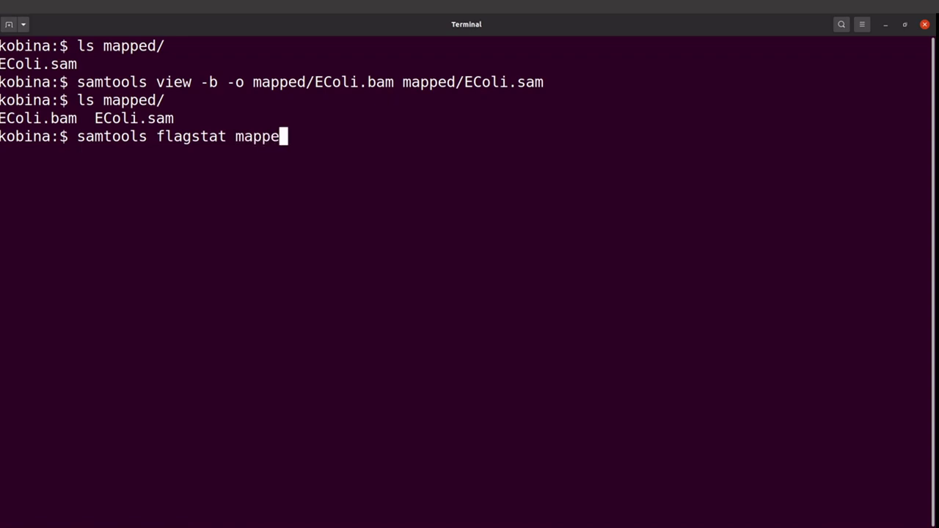
type("d/EC")
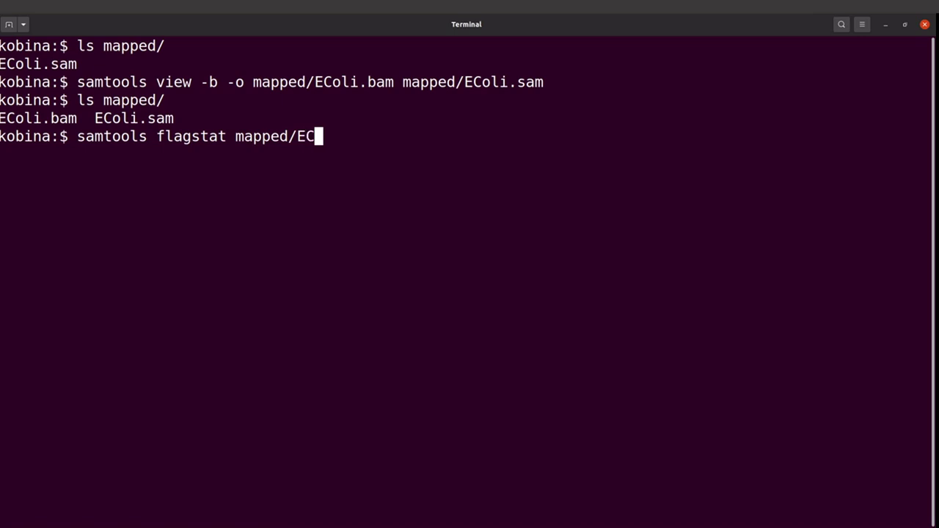
key("Tab")
type("bam")
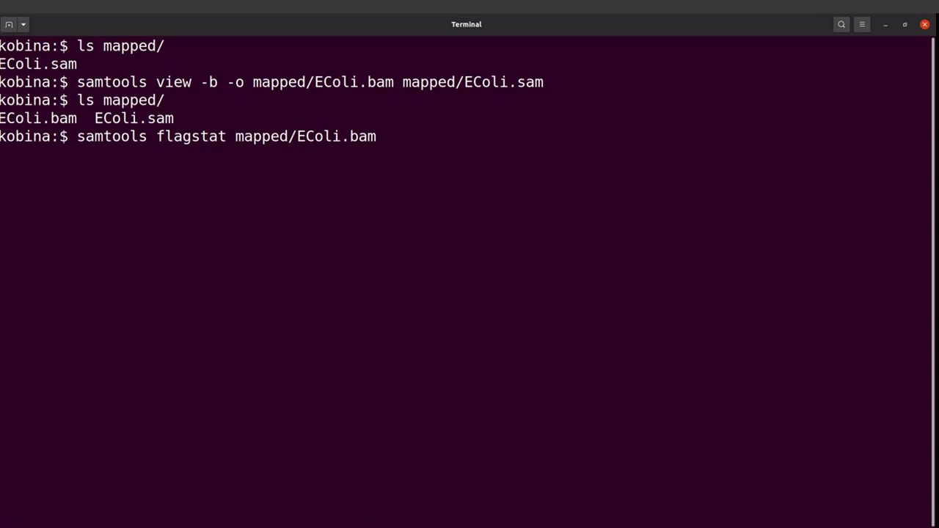
key("Return")
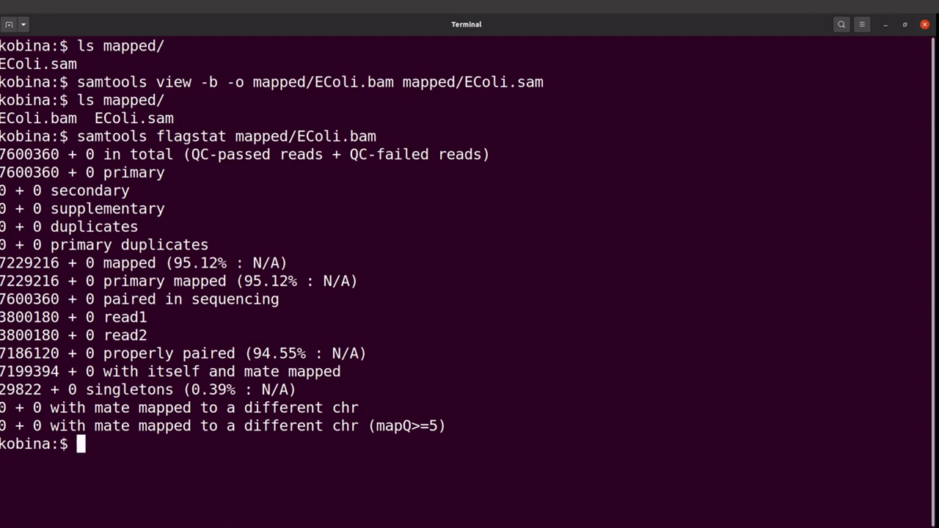
left_click_drag(174, 262, 219, 263)
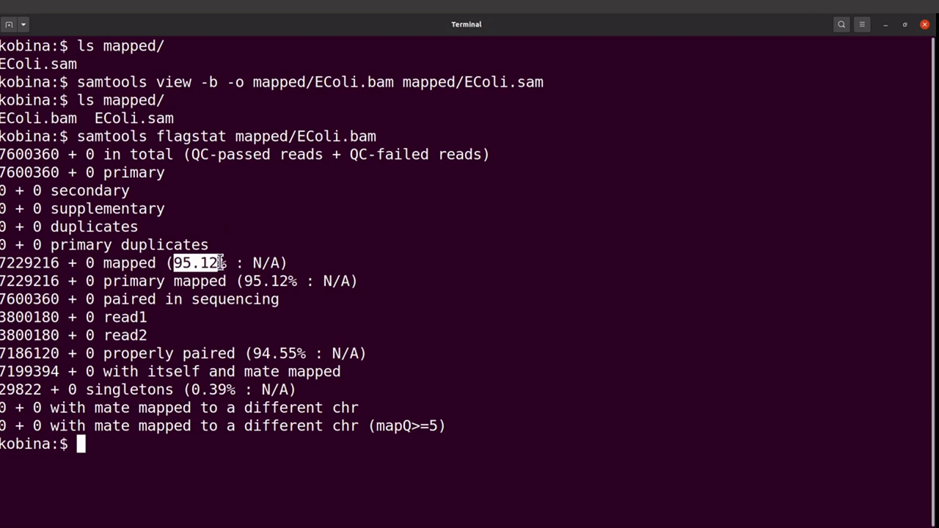
left_click(220, 262)
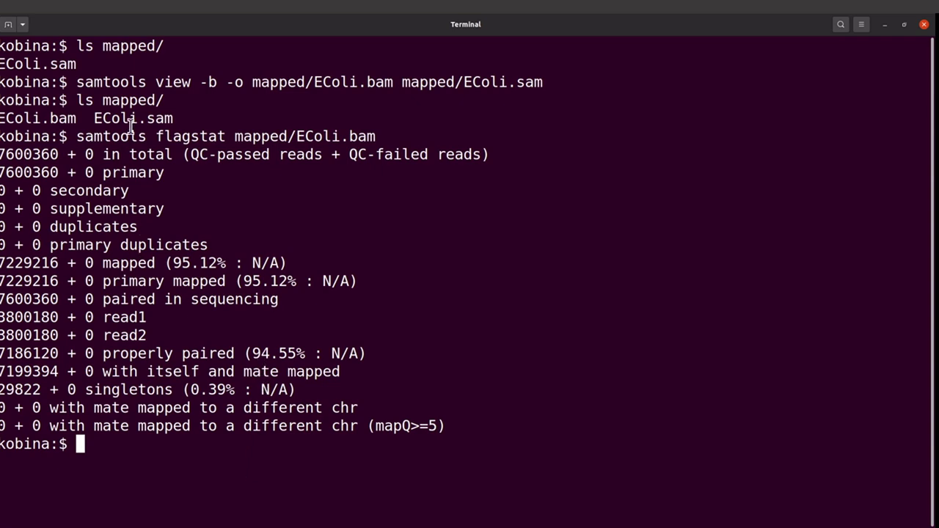
- Compare the SAM and BAM entries in the earlier directory listing, focusing on EColi.bam
left_click_drag(102, 116, 29, 118)
left_click(174, 116)
left_click(72, 117)
left_click(31, 117)
left_click_drag(78, 120, 36, 118)
left_click(35, 118)
- Clear the terminal, list the mapped directory again, and locate the BAM file that needs sorting
type("clear")
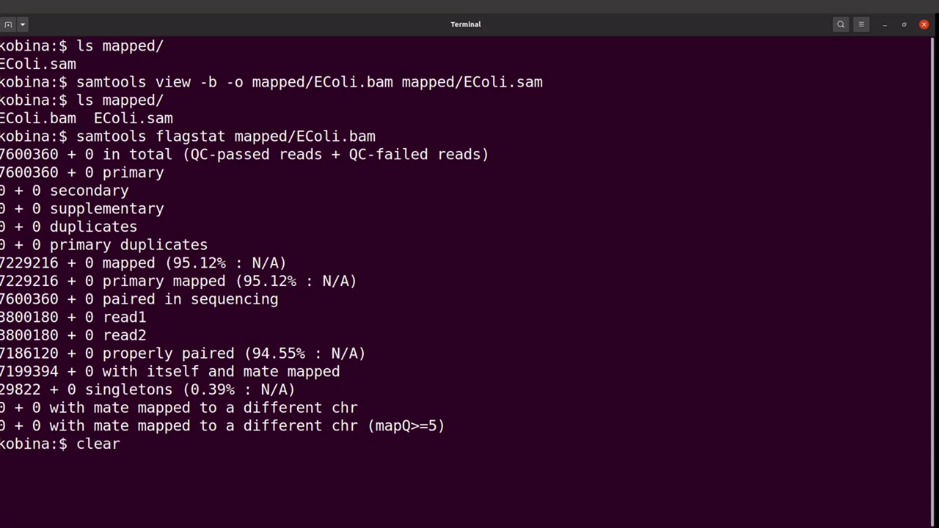
key("Return")
type("ls mapped/")
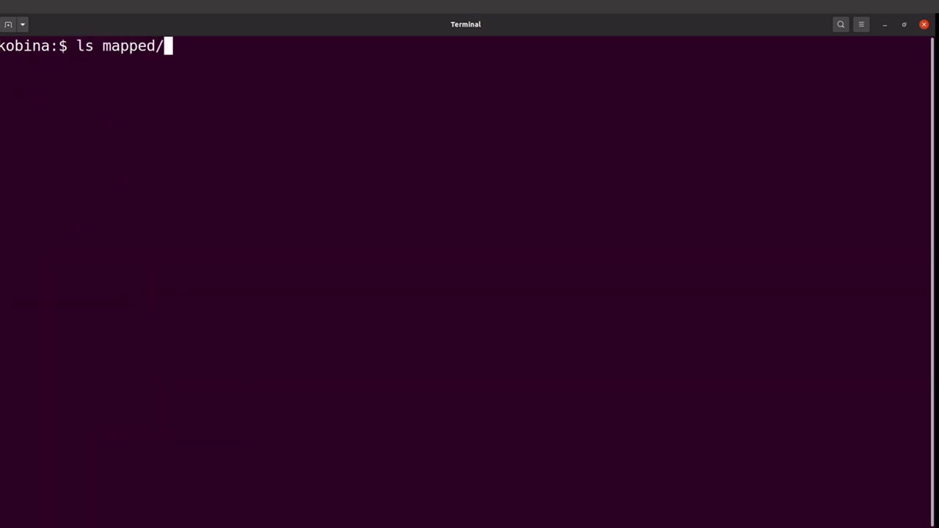
key("Return")
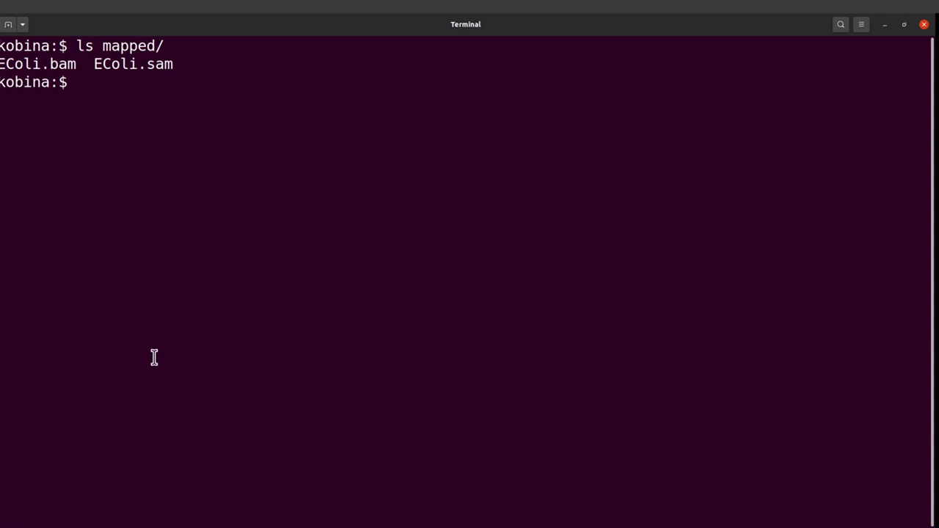
left_click_drag(81, 64, 34, 64)
left_click(99, 87)
- Sort mapped/EColi.bam with samtools sort using 8 threads (-@ 8), writing the output to mapped/EColi.sorted.bam
type("samtools ")
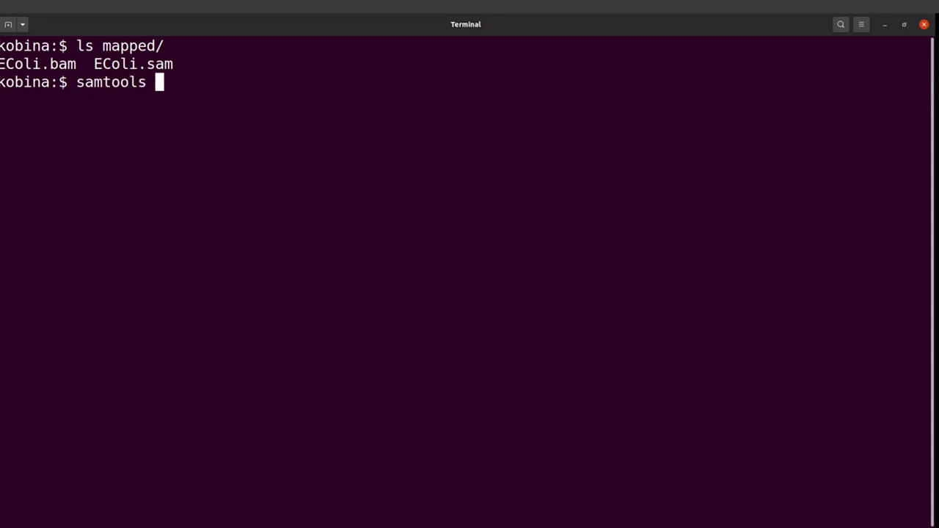
type("sort ")
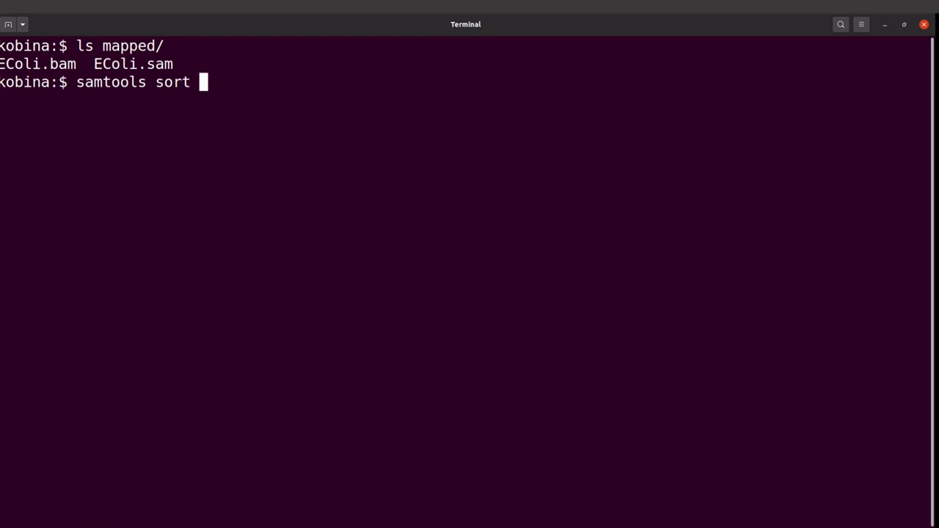
type("-@ 8 ")
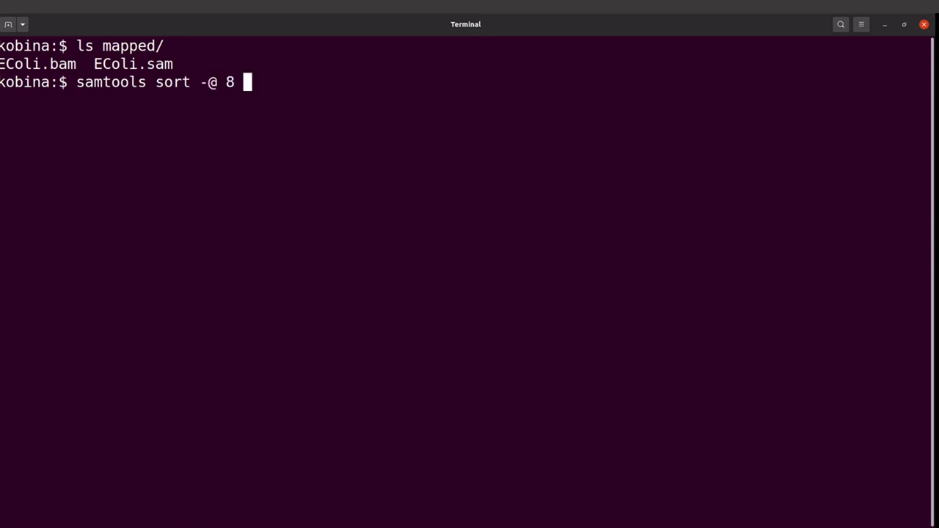
type("-o mapp")
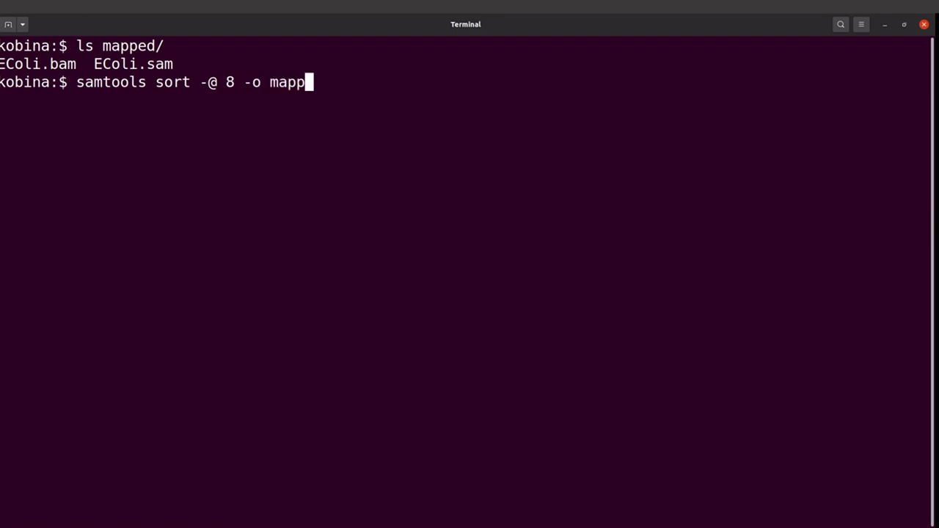
type("ed/EC")
key("Tab")
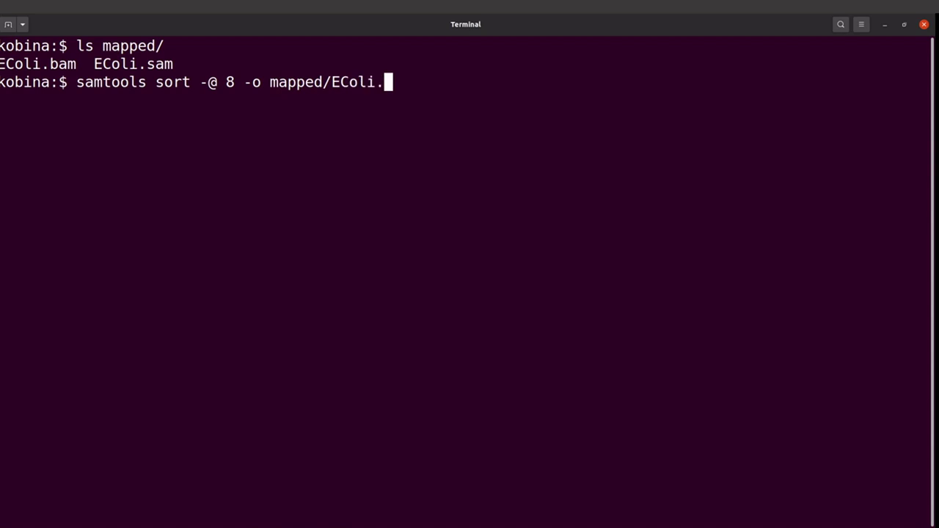
type("sorted.ba")
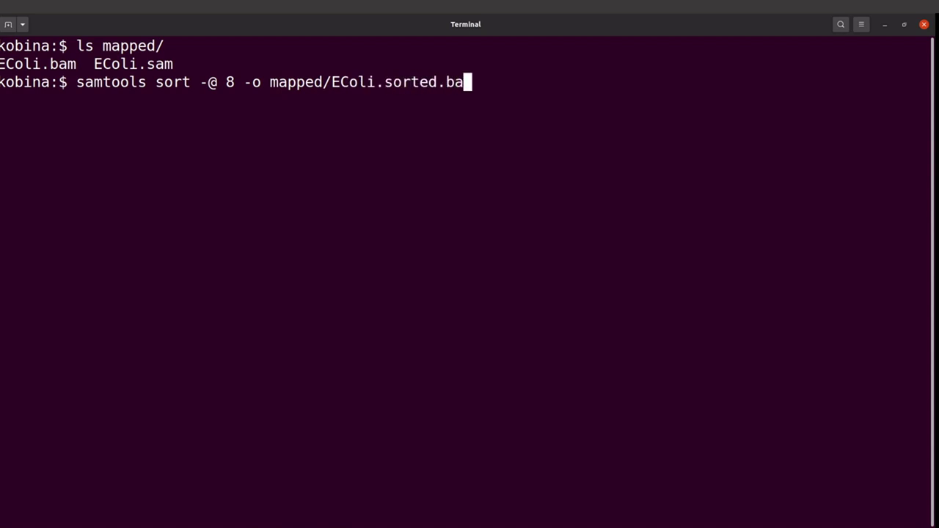
type("m mapped/")
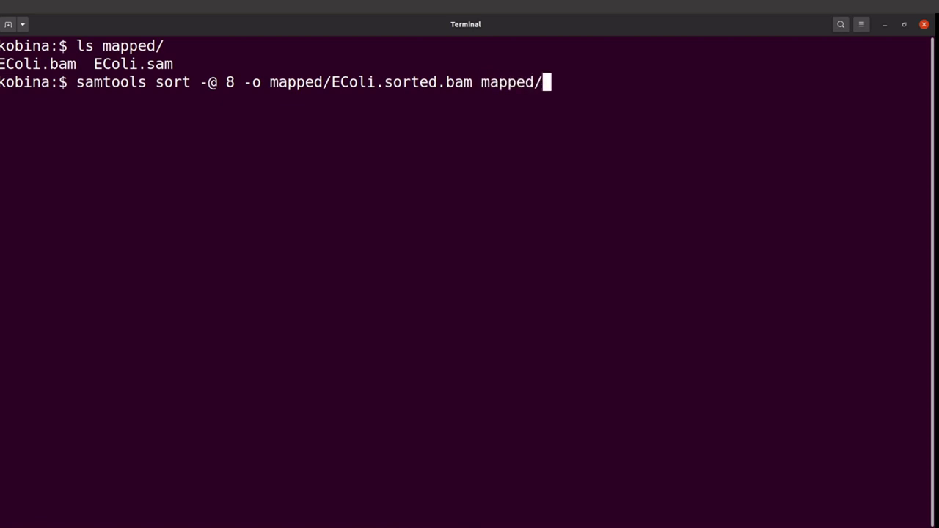
type("E")
key("Tab")
type("bam")
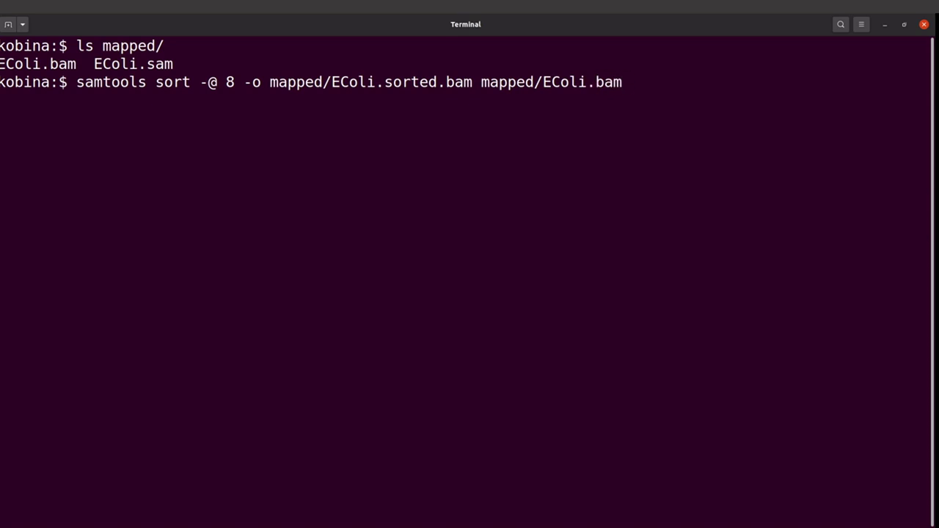
key("Return")
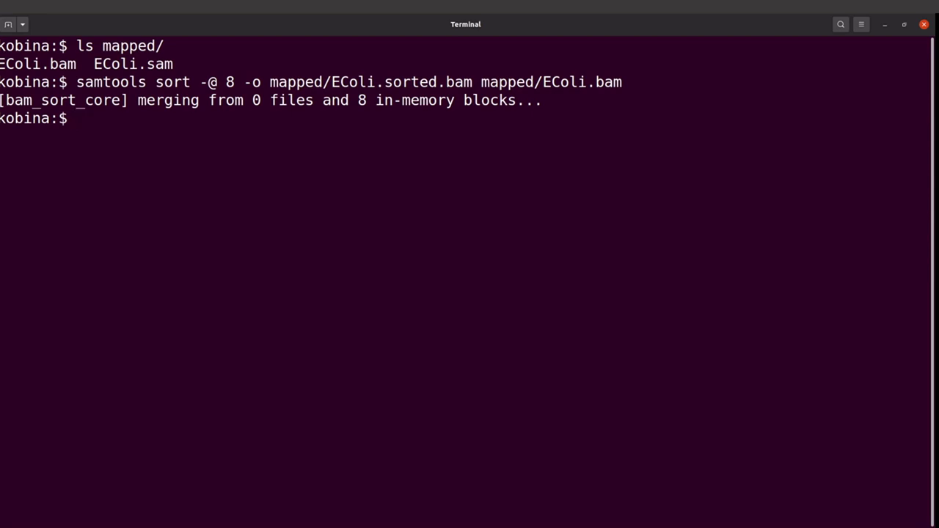
- List the mapped directory and examine the file name of the sorted BAM file
type("ls mapppe")
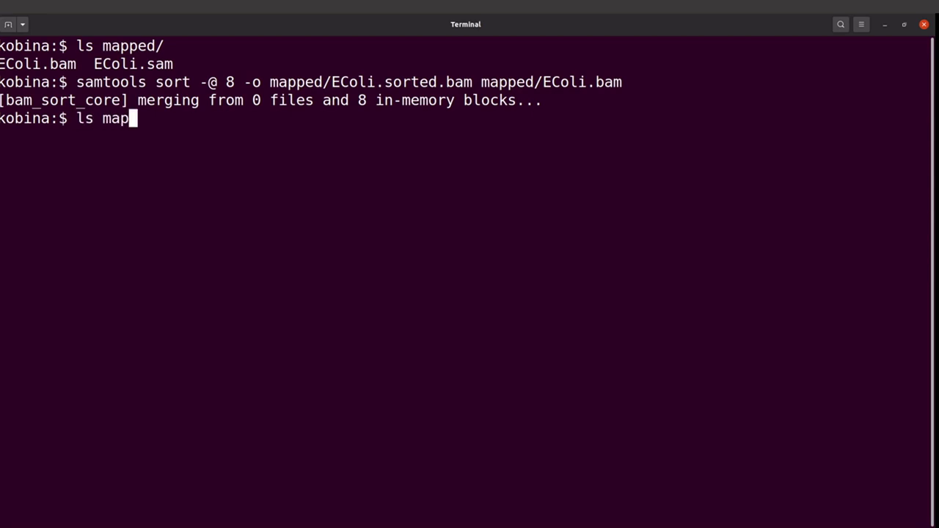
key("BackSpace")
key("BackSpace")
type("ed/")
key("Return")
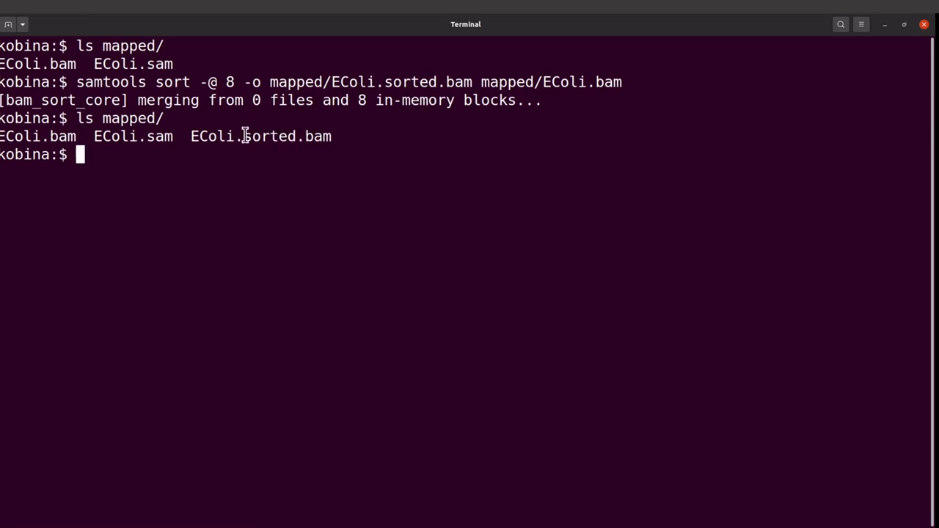
left_click_drag(235, 137, 297, 137)
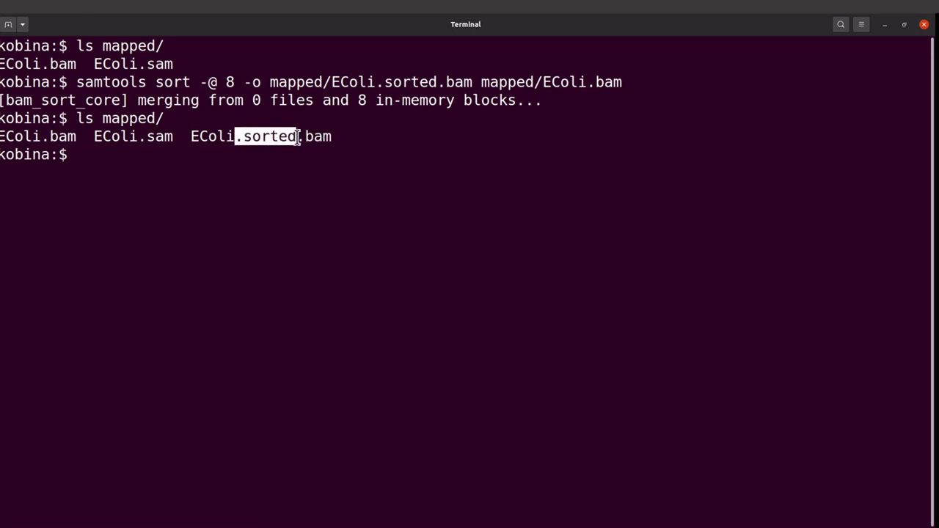
left_click(297, 137)
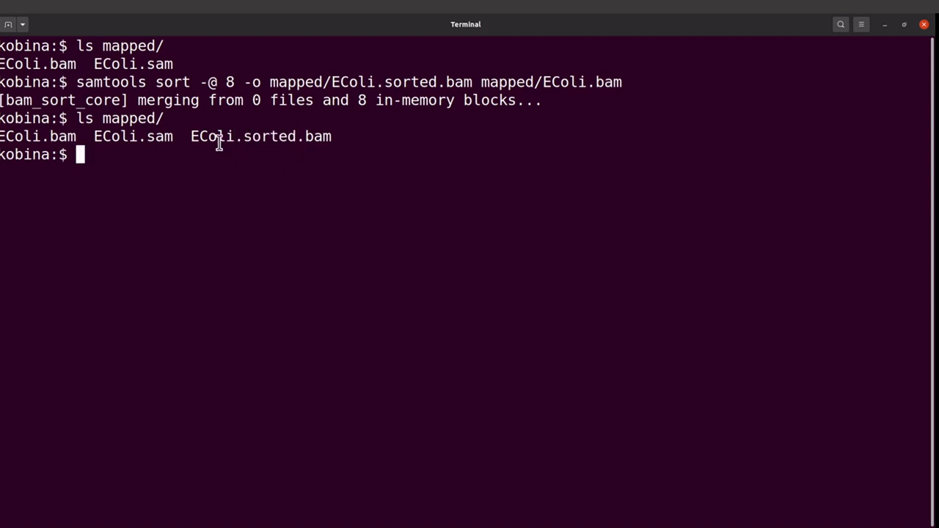
left_click_drag(190, 135, 334, 137)
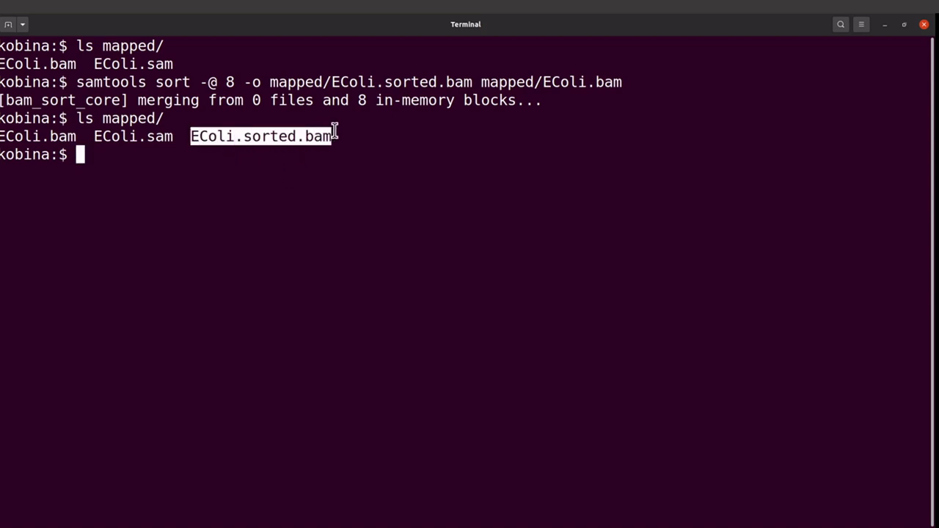
- Compare the unsorted and sorted BAM entries in the mapped directory listing to identify the file that needs indexing
left_click(335, 137)
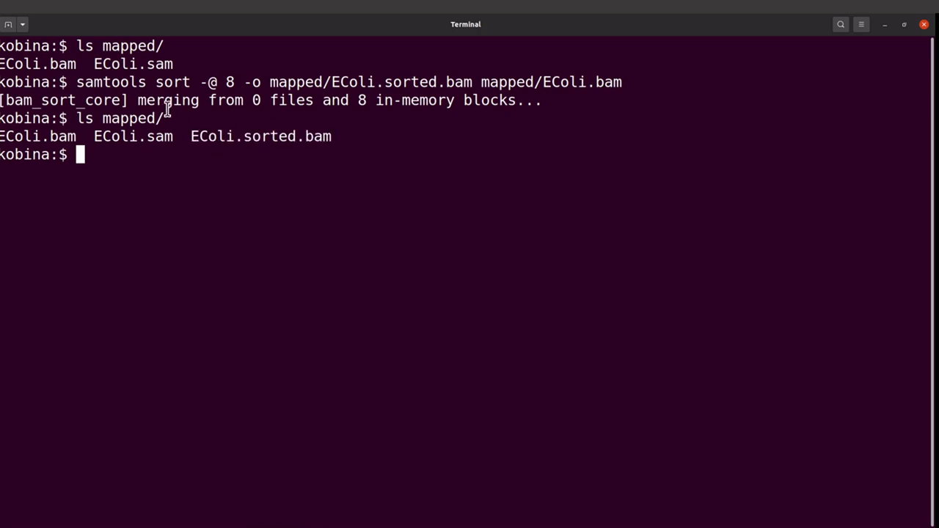
left_click_drag(75, 137, 22, 136)
left_click(17, 136)
left_click_drag(191, 136, 335, 134)
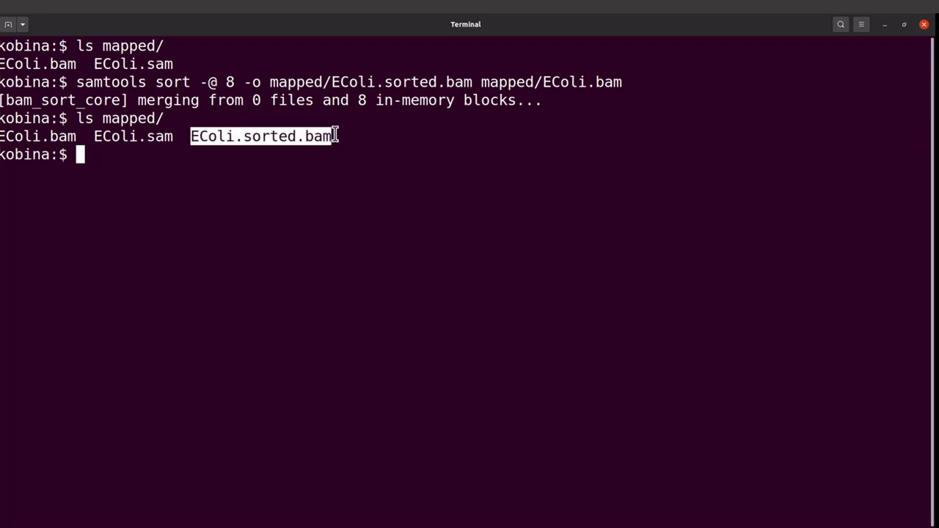
left_click(335, 134)
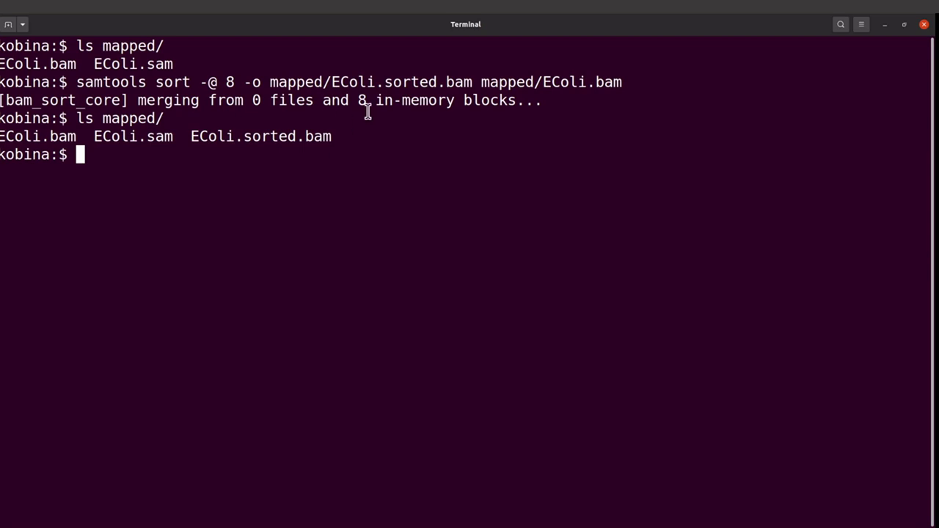
left_click_drag(195, 132, 318, 133)
left_click(313, 136)
left_click_drag(190, 137, 333, 135)
left_click(336, 135)
- Index the sorted alignment file mapped/EColi.sorted.bam with samtools index
type("samtools in")
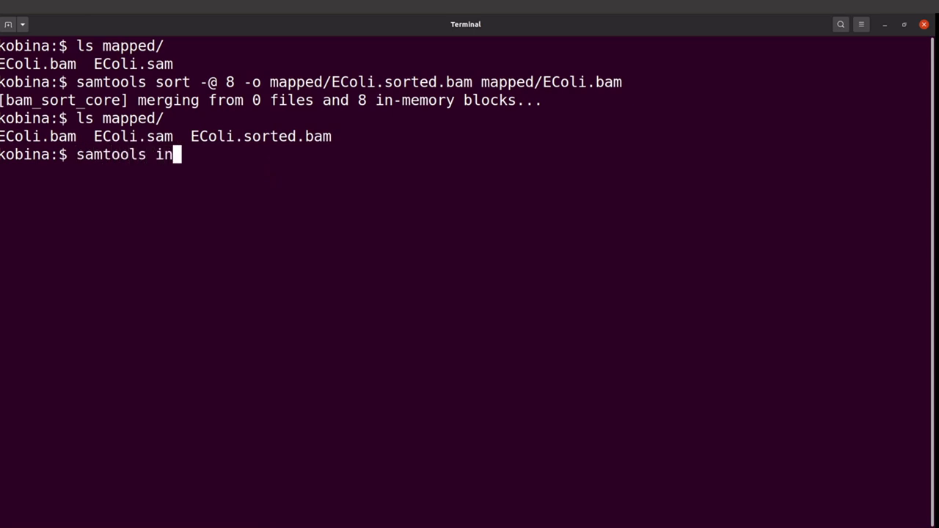
type("dex/")
key("BackSpace")
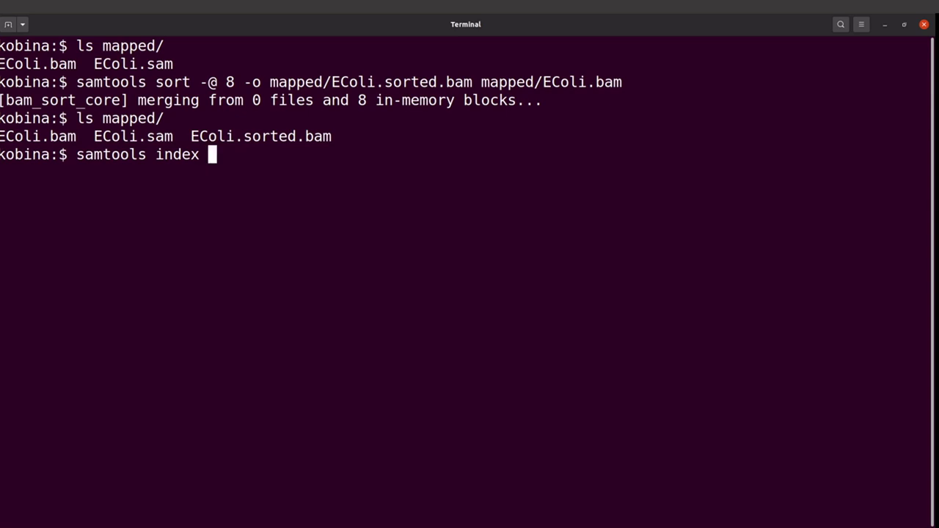
type("mapped/")
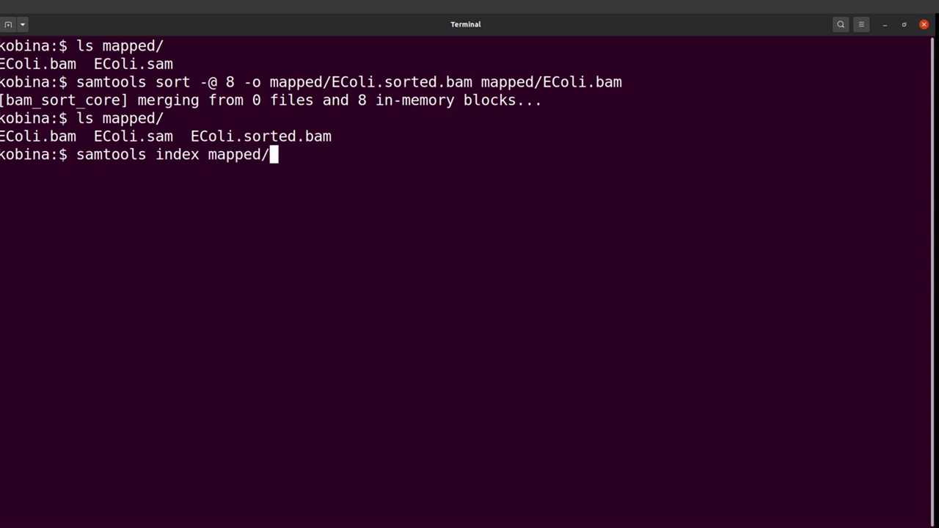
type("EC")
key("Tab")
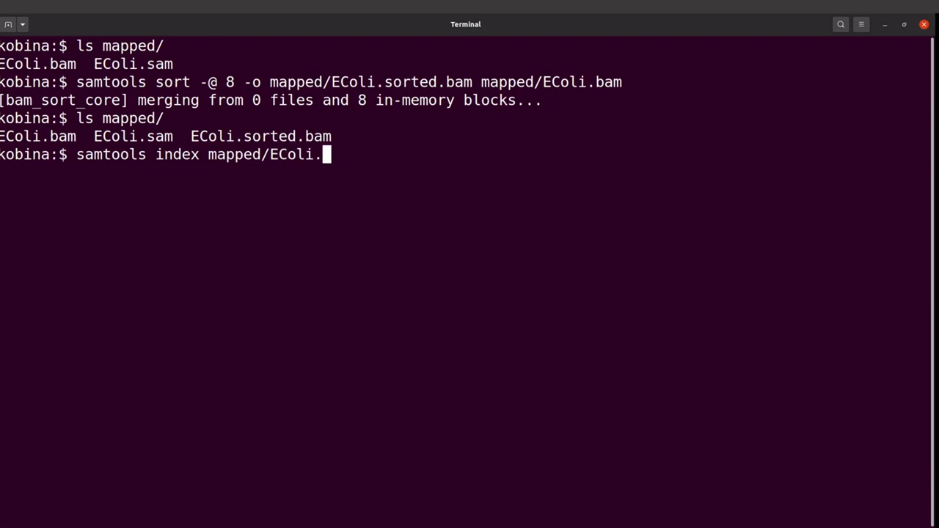
type("sor")
key("Tab")
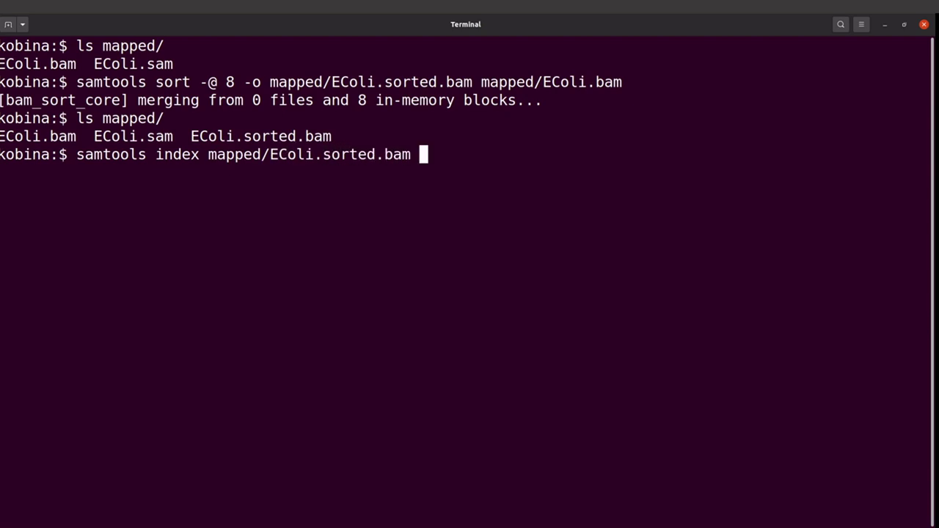
key("Return")
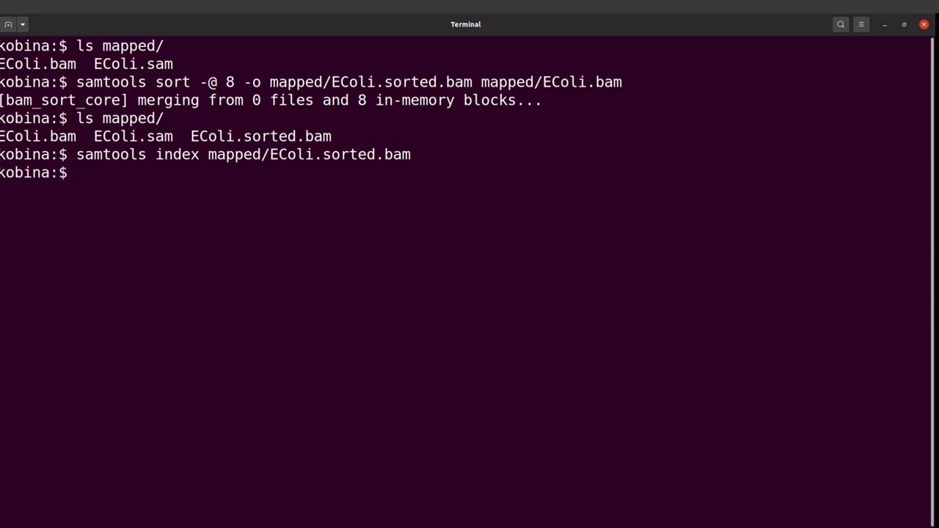
- List the mapped directory and examine the sorted BAM file alongside its index
type("ls mapped/")
key("Return")
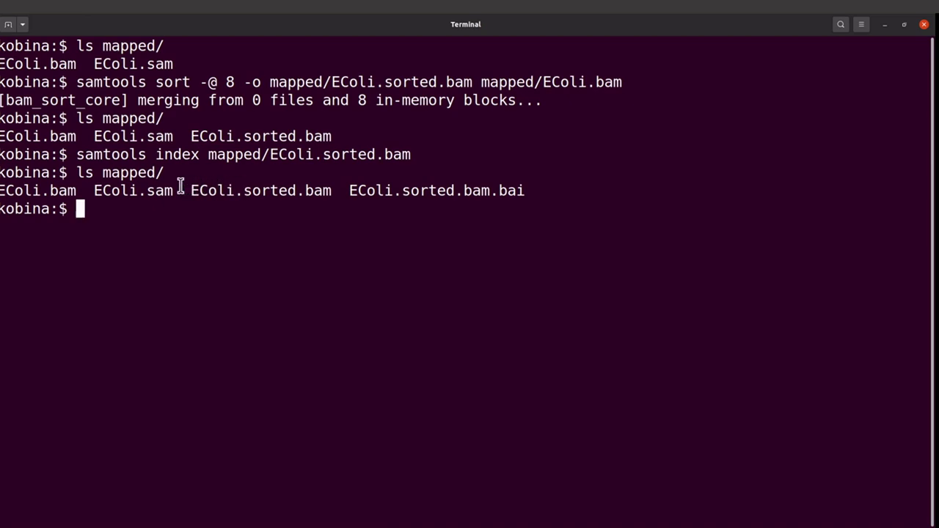
left_click_drag(182, 190, 330, 192)
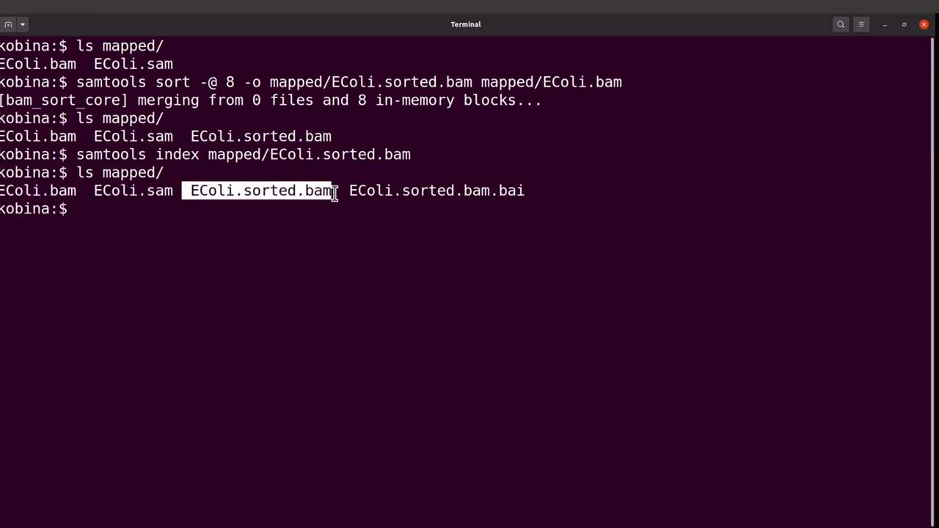
left_click(360, 228)
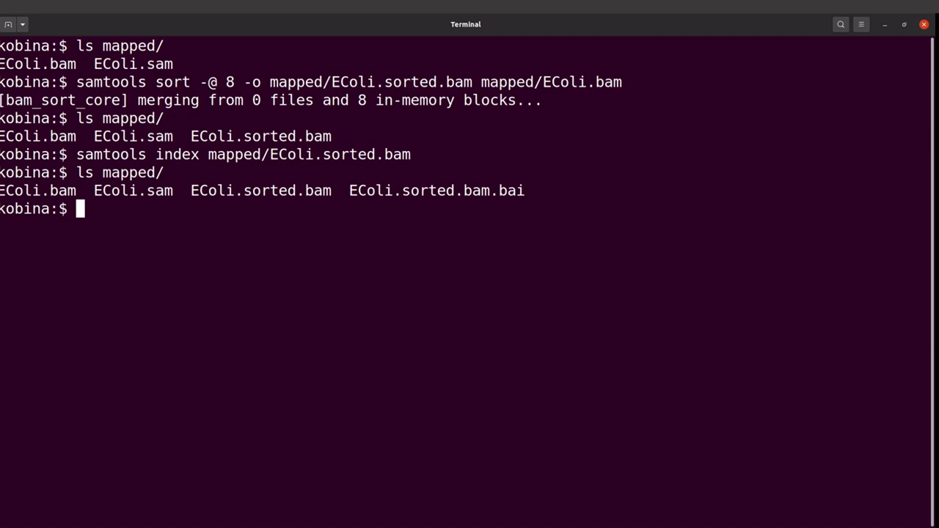
- List the ref directory and index the reference genome ref/EColi.fasta with samtools faidx
type("ls ref/")
key("Return")
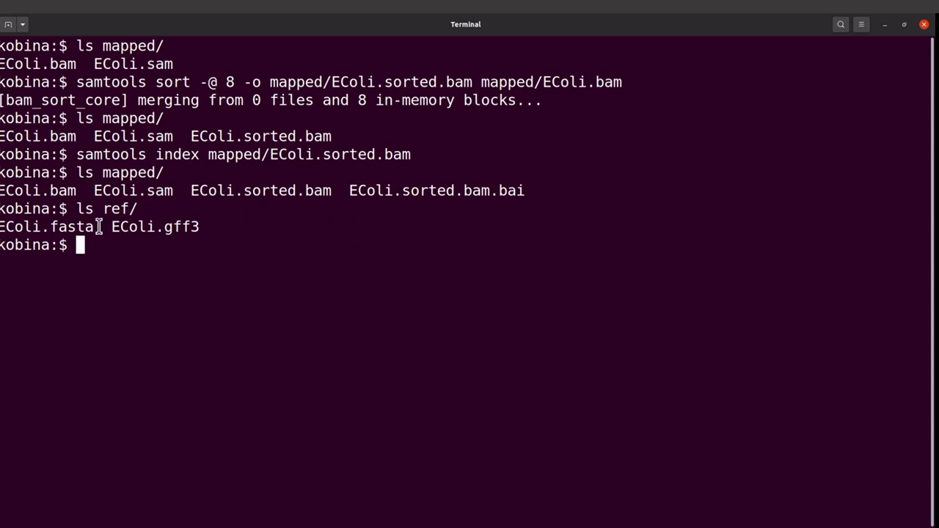
type("samto")
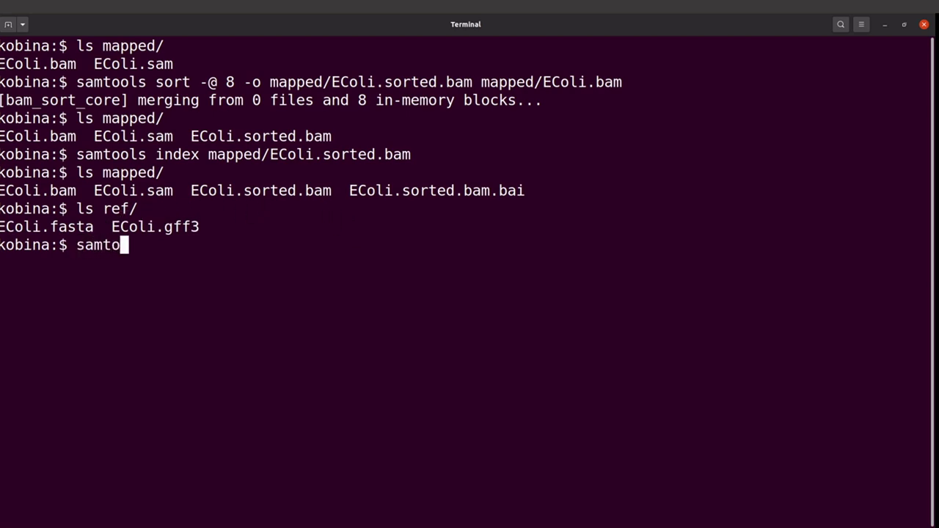
type("ols faidx ")
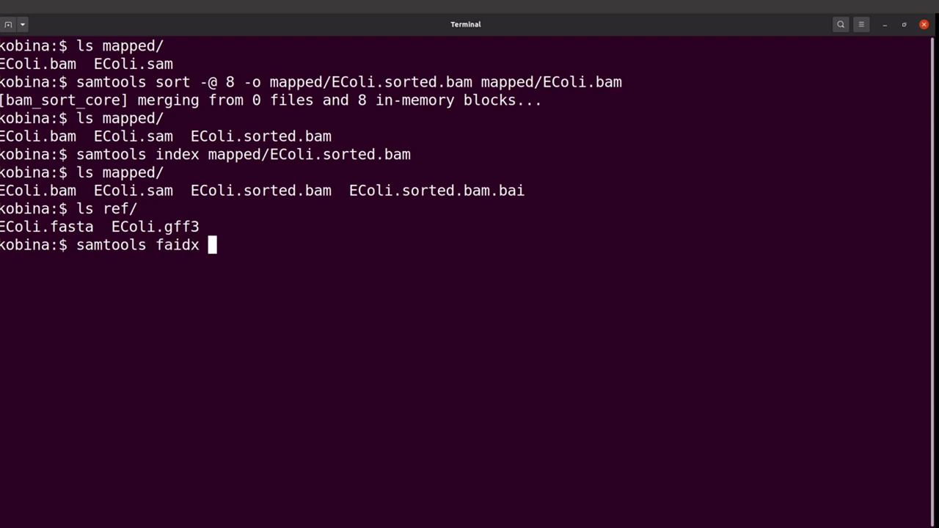
type("ref/E")
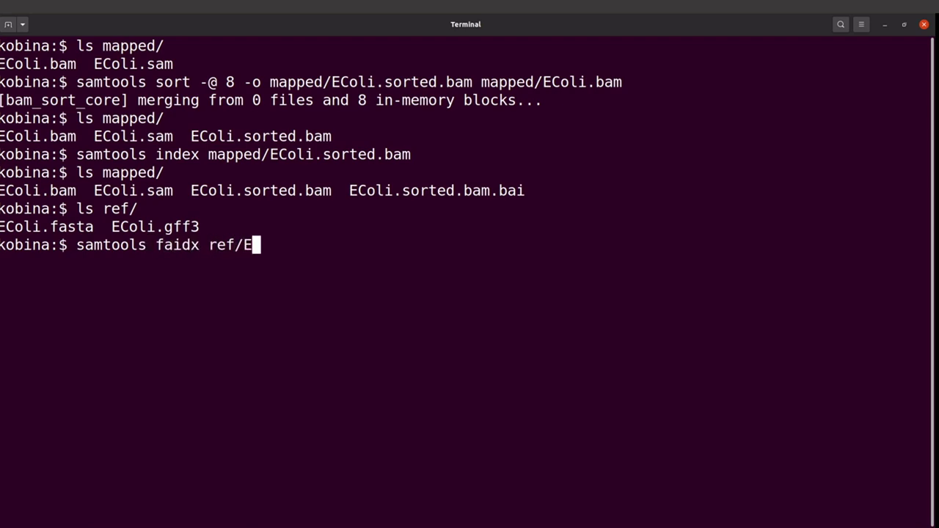
key("Tab")
type("f")
key("Tab")
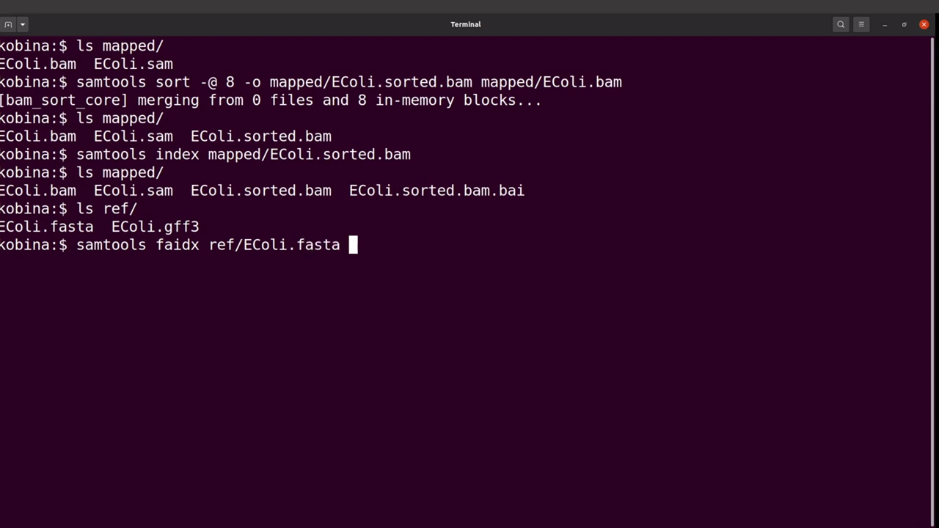
key("Return")
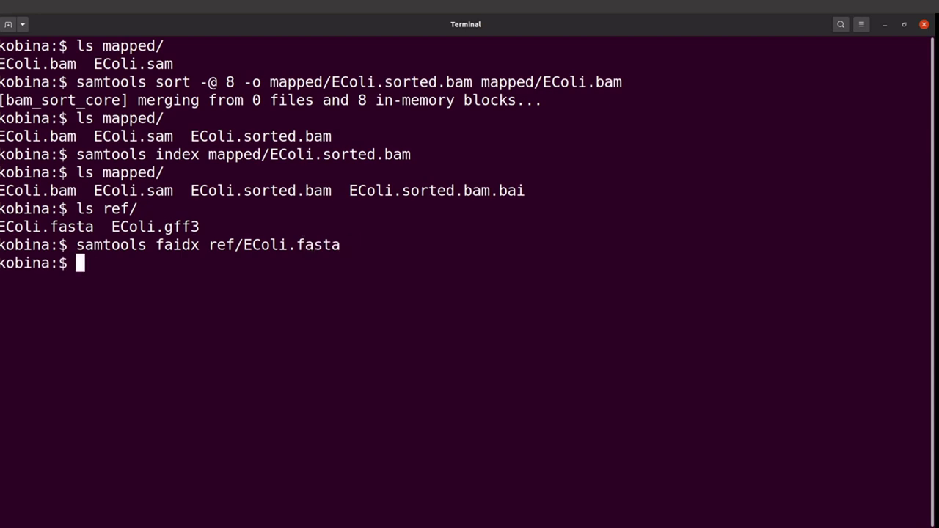
- List the ref directory again and examine the name of the FASTA index file
type("ls re")
key("Tab")
key("Return")
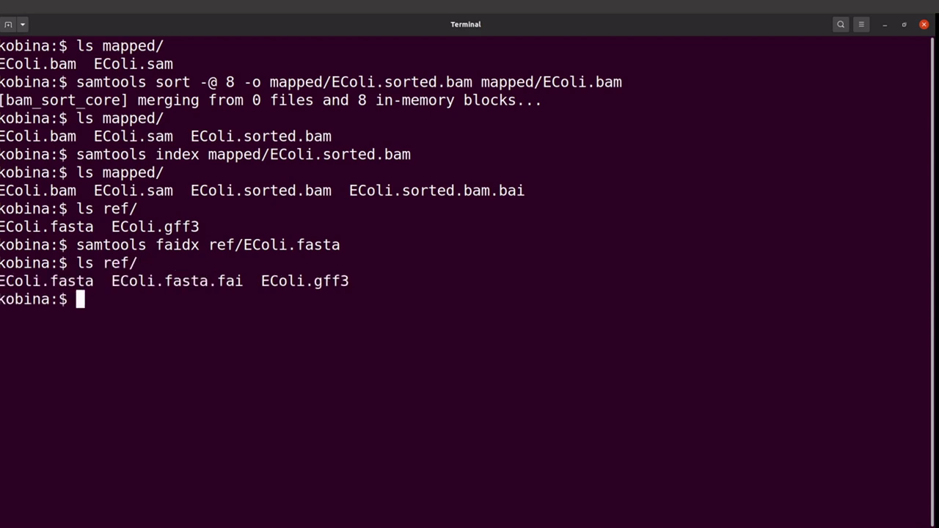
left_click_drag(245, 281, 130, 281)
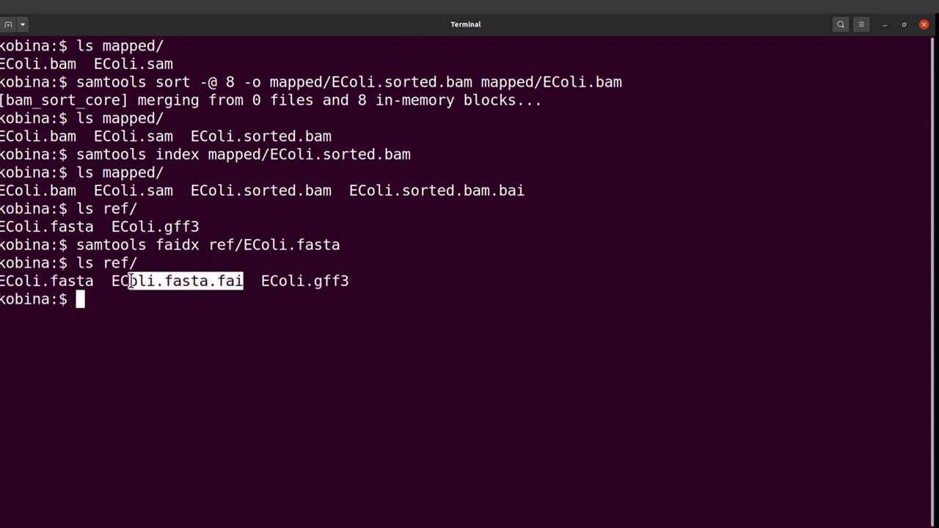
left_click(121, 280)
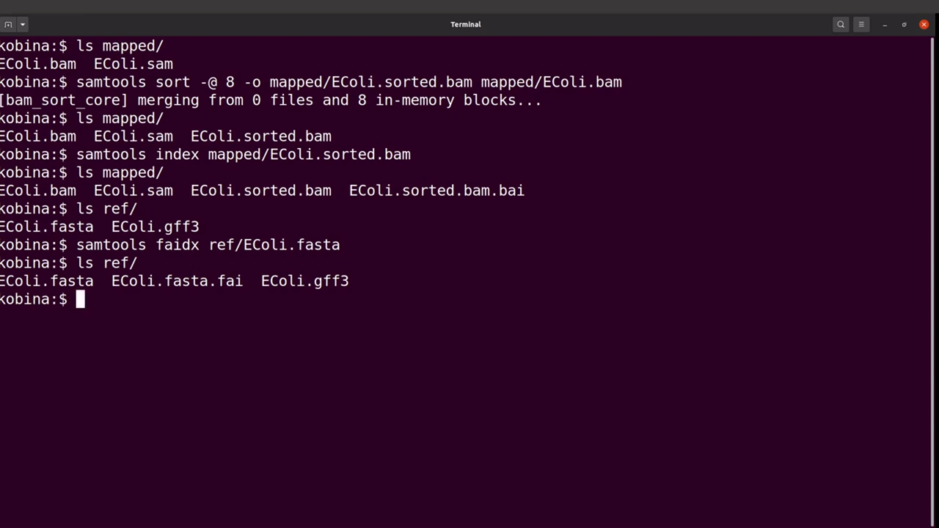
- Launch IGV from the terminal with igv.sh
type("igv.")
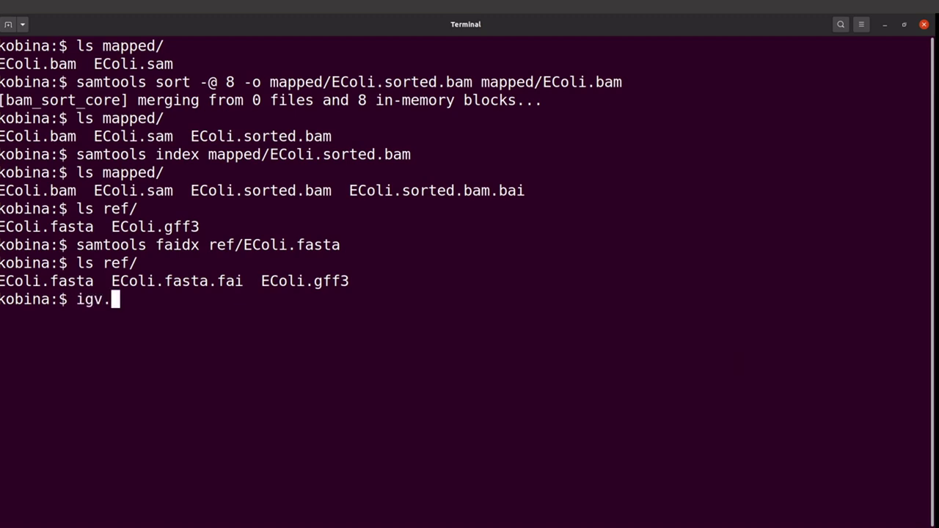
type("sh")
key("Return")
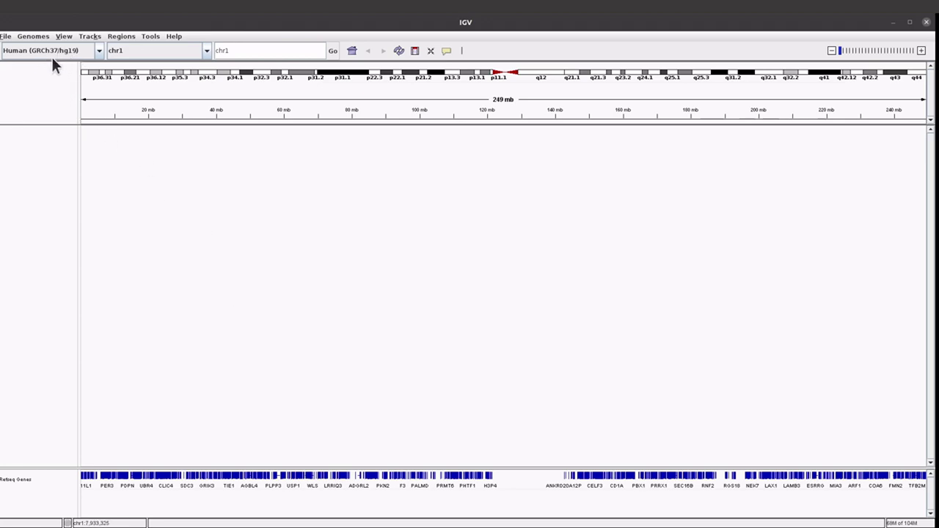
- Switch to the file manager and locate EColi.sorted.bam in the mapped folder and EColi.fasta in the ref folder
left_click(45, 94)
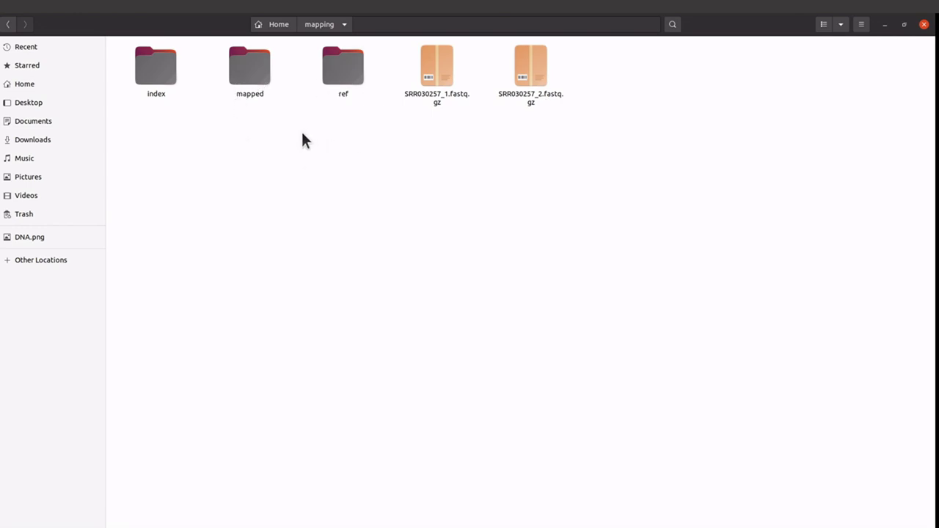
double_click(252, 69)
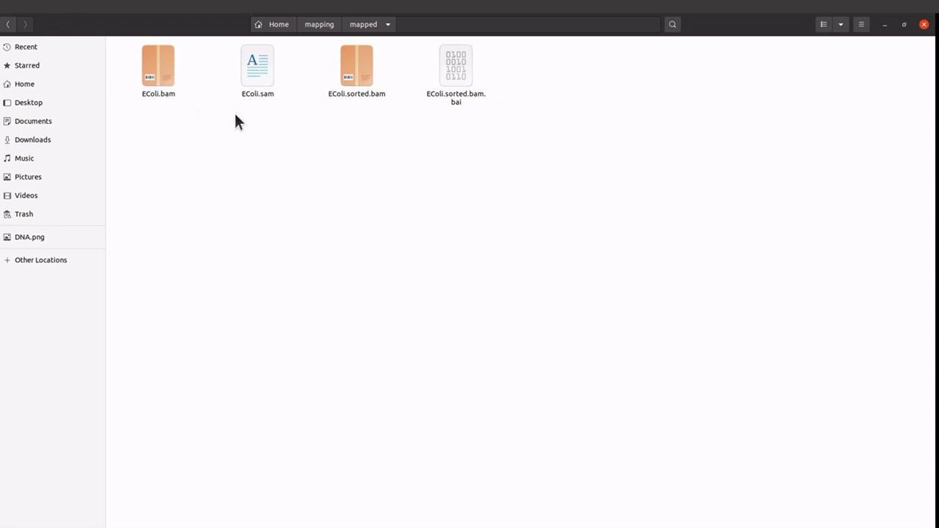
left_click(359, 77)
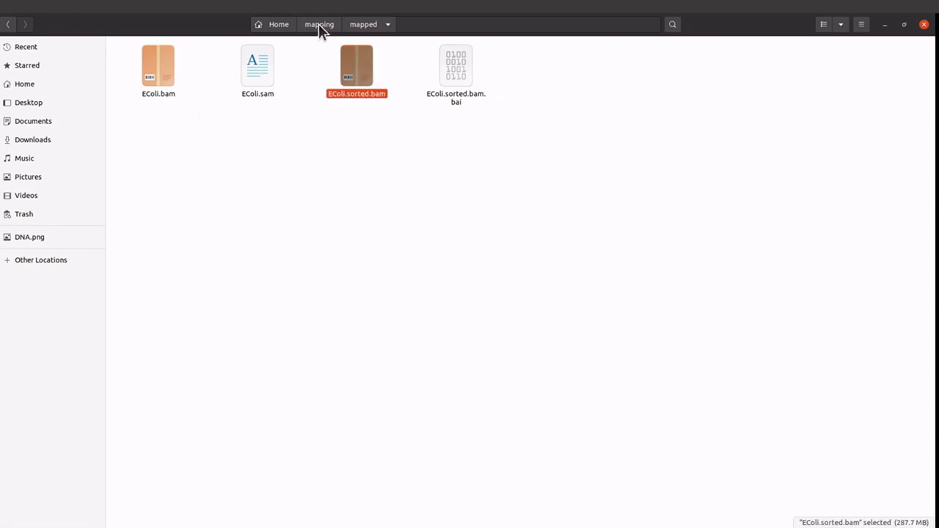
left_click(319, 24)
double_click(345, 84)
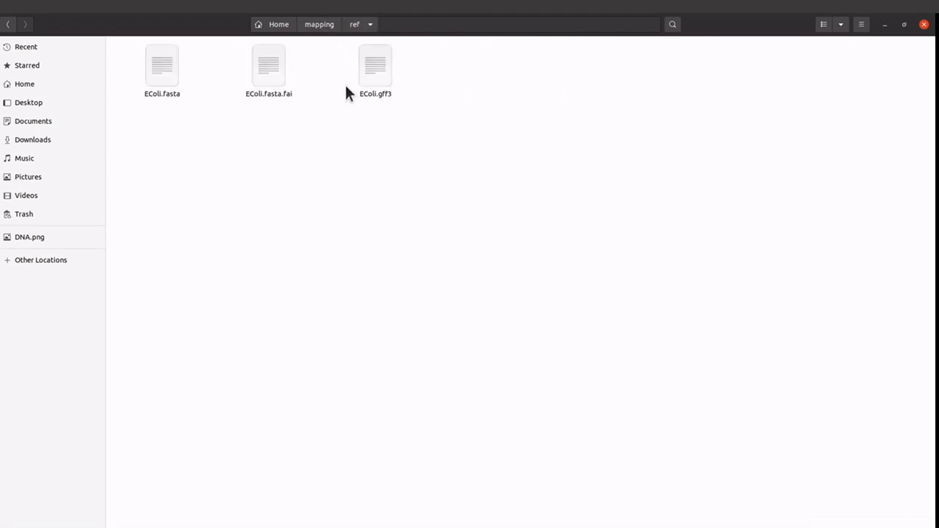
left_click(162, 82)
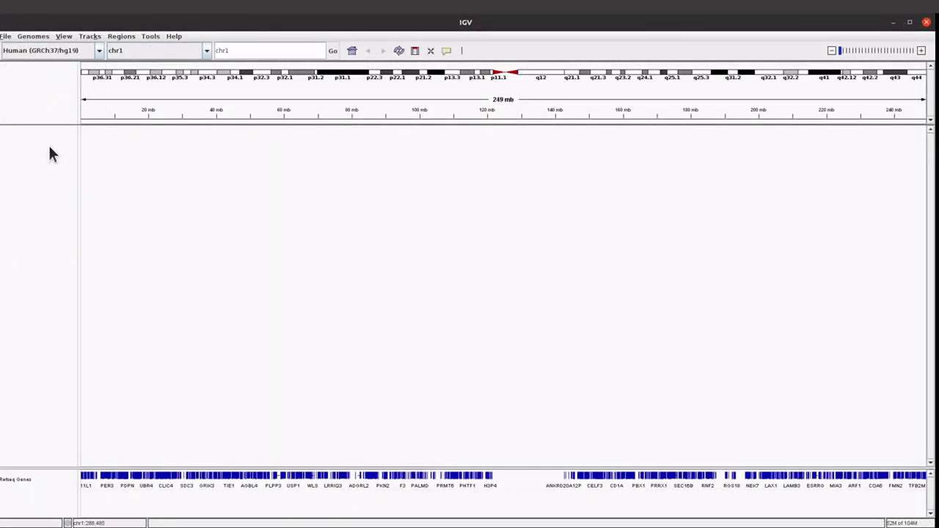
- Load the reference genome EColi.fasta from the ref folder inside the mapping directory into IGV
left_click(37, 36)
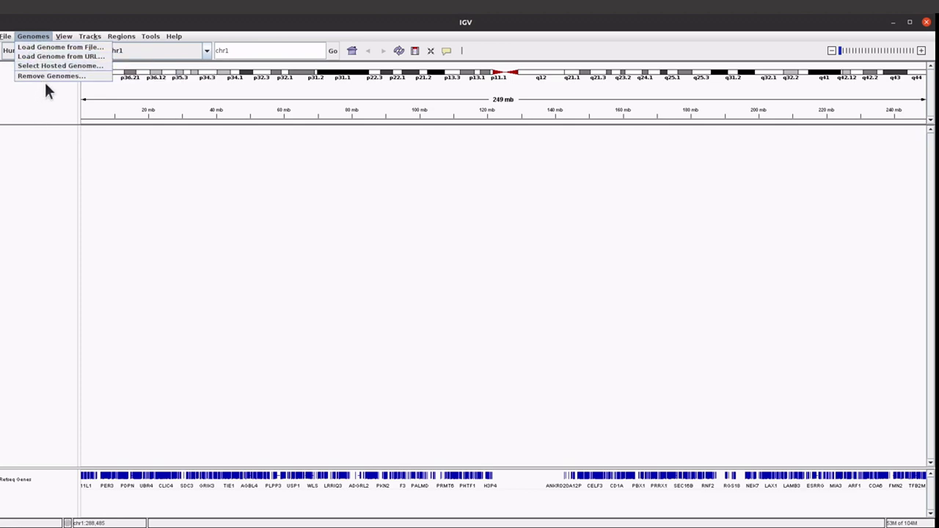
left_click(57, 47)
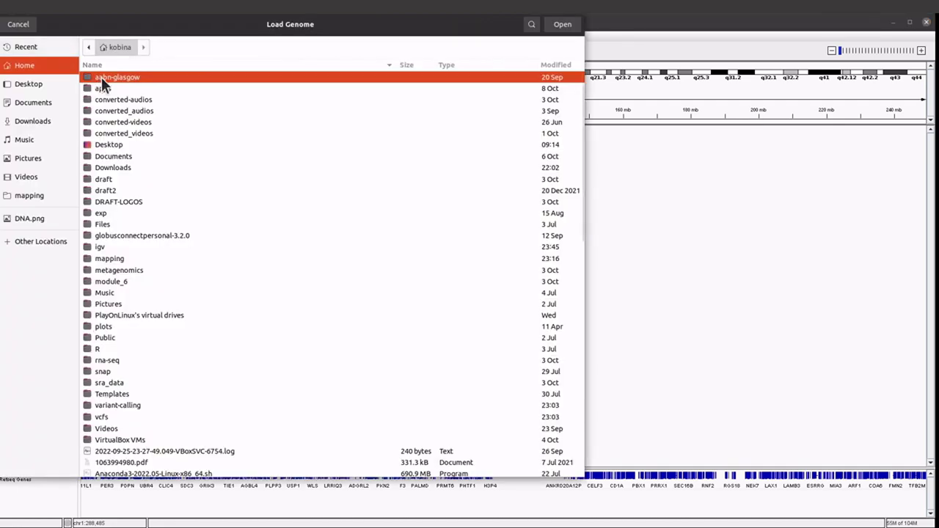
scroll(120, 246, "down", 3)
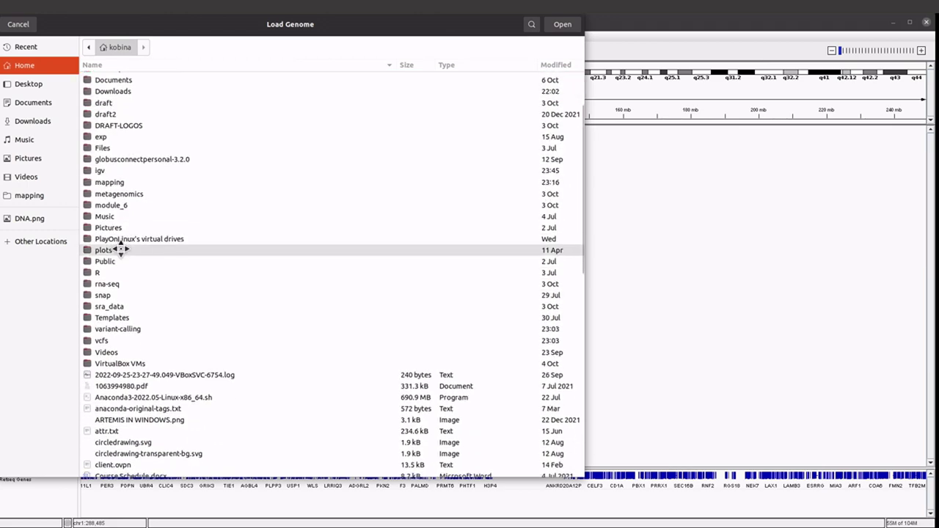
scroll(121, 248, "up", 3)
scroll(125, 226, "down", 3)
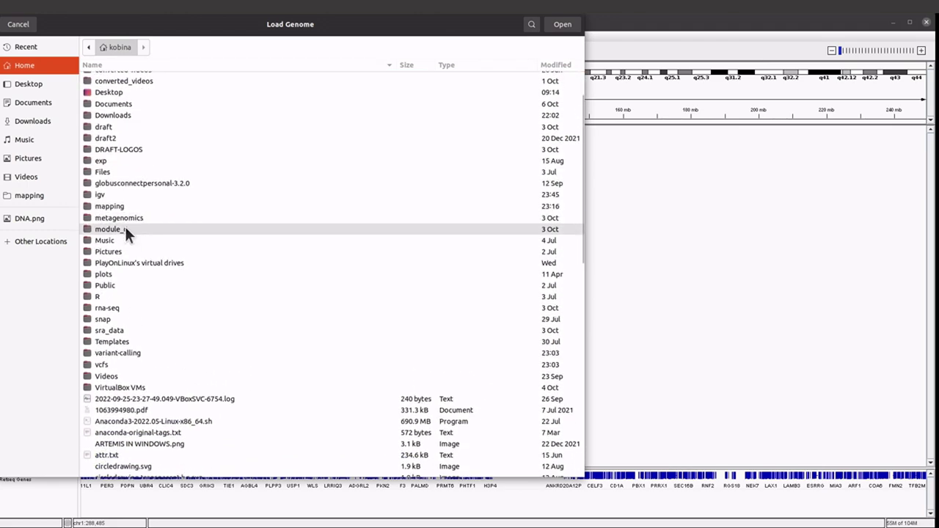
double_click(116, 157)
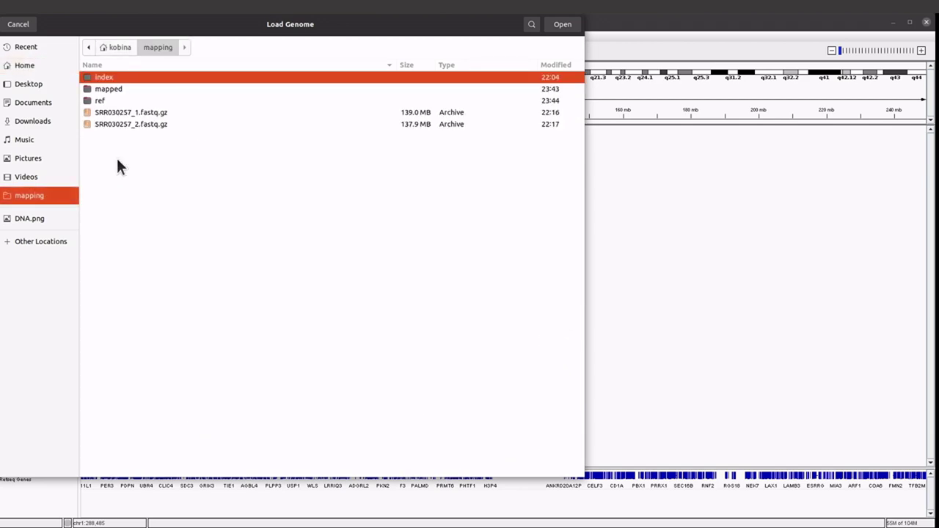
left_click(106, 97)
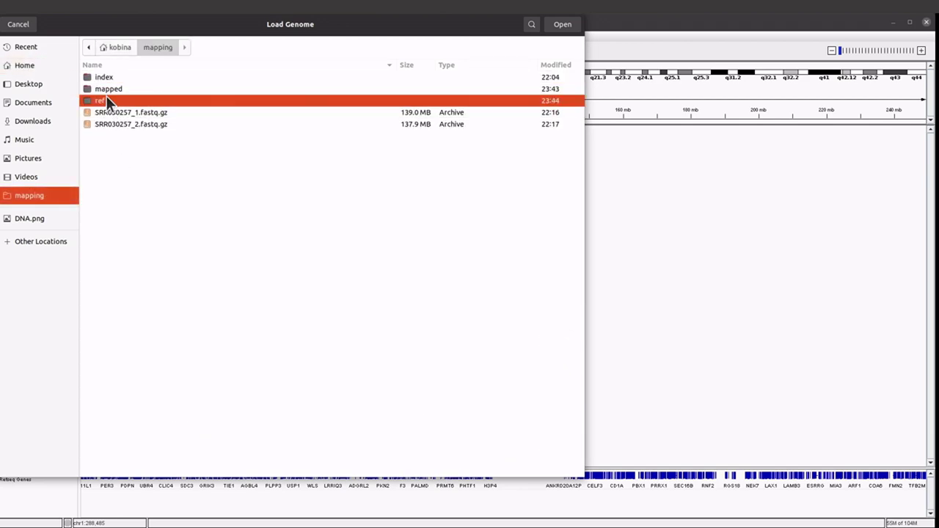
double_click(108, 98)
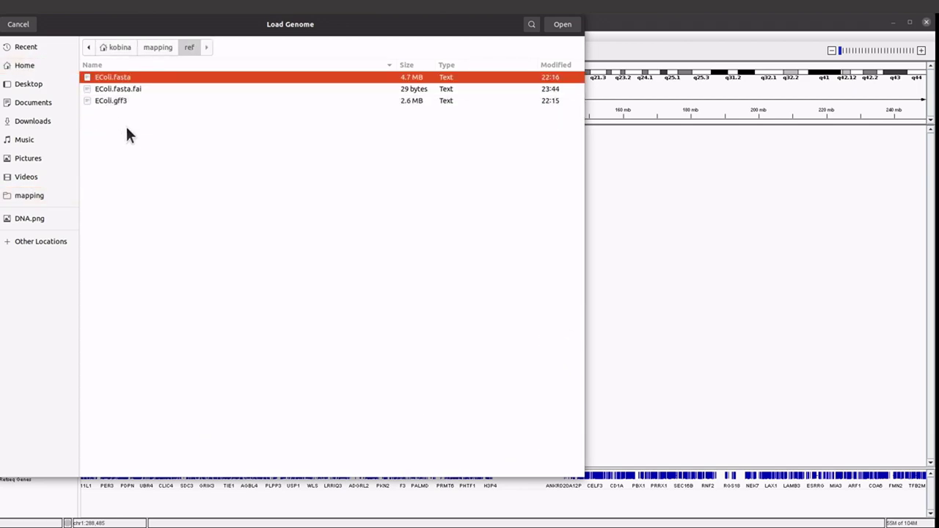
double_click(129, 77)
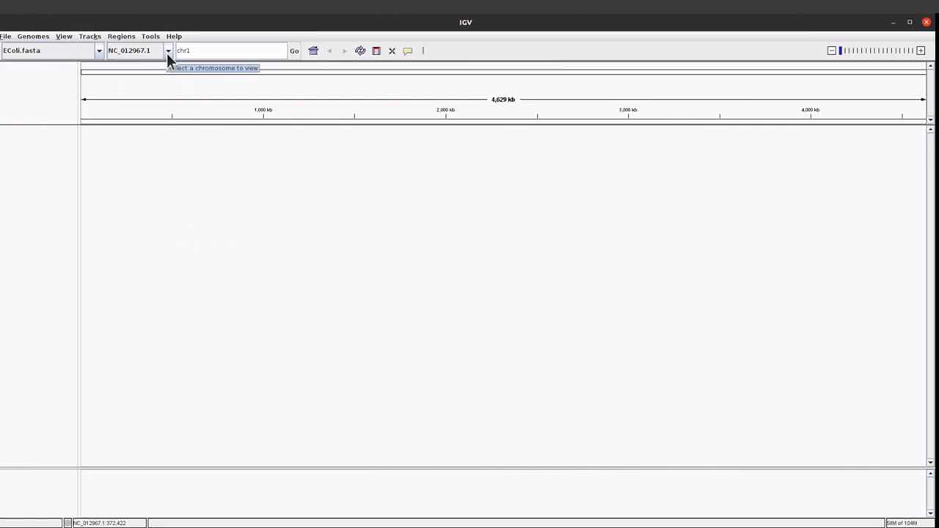
- Load the sorted alignment file EColi.sorted.bam from the mapped folder as a track
left_click(5, 36)
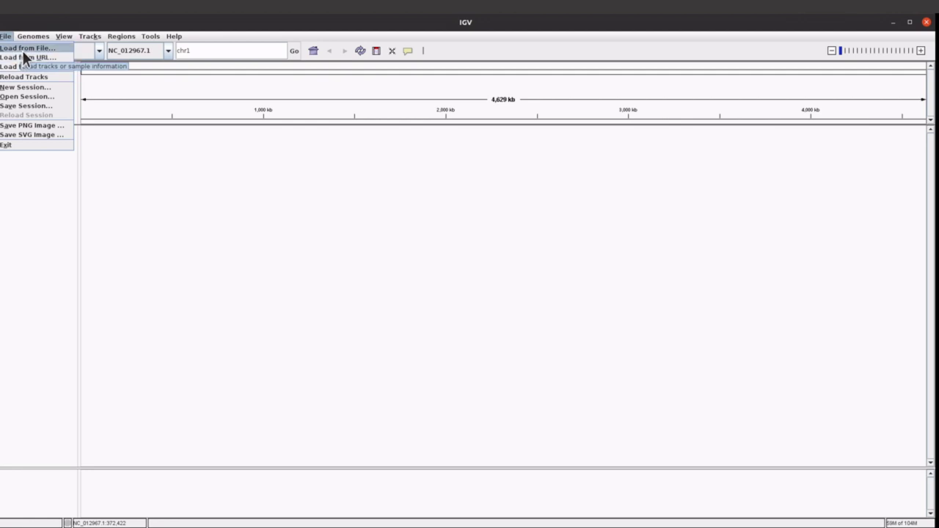
left_click(27, 49)
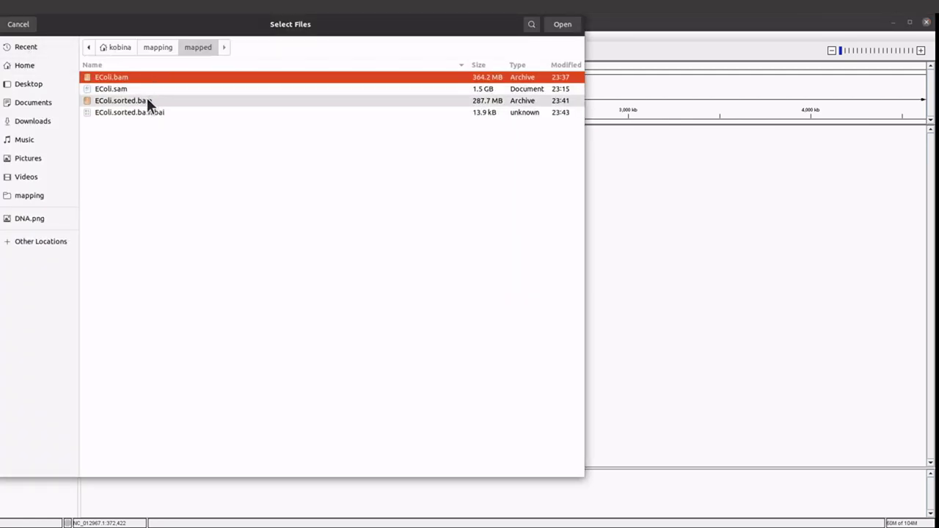
left_click(147, 100)
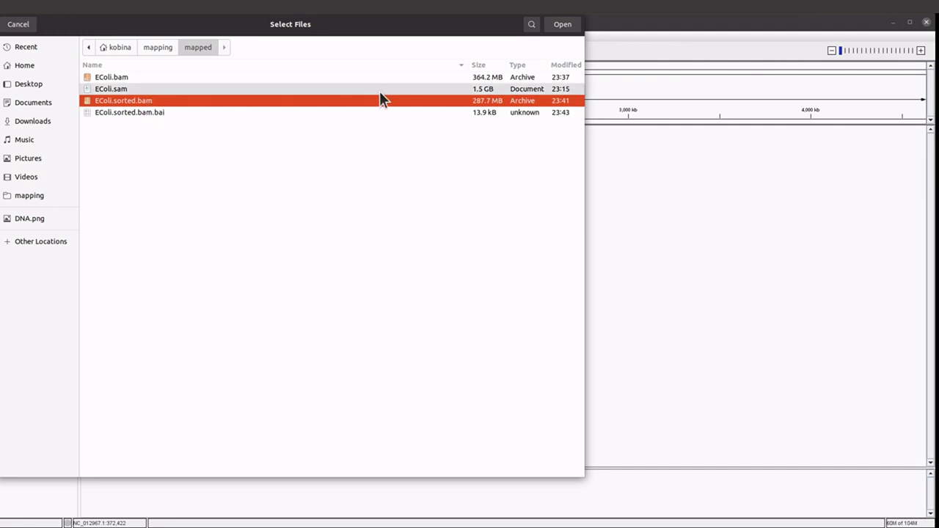
left_click(562, 24)
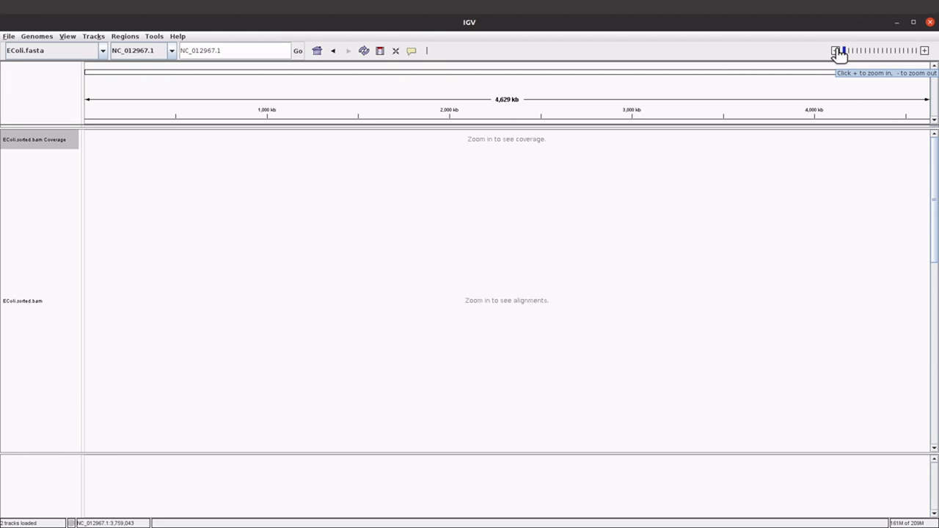
- Zoom in on NC_012967.1 to base level, about 88 bp wide, and view the details of an aligned read near position 2,314,883
left_click(925, 51)
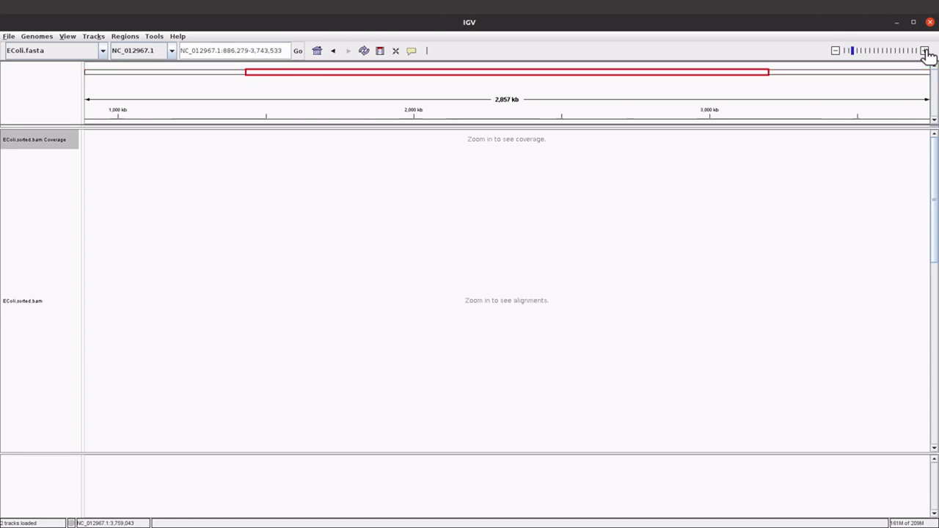
left_click(925, 50)
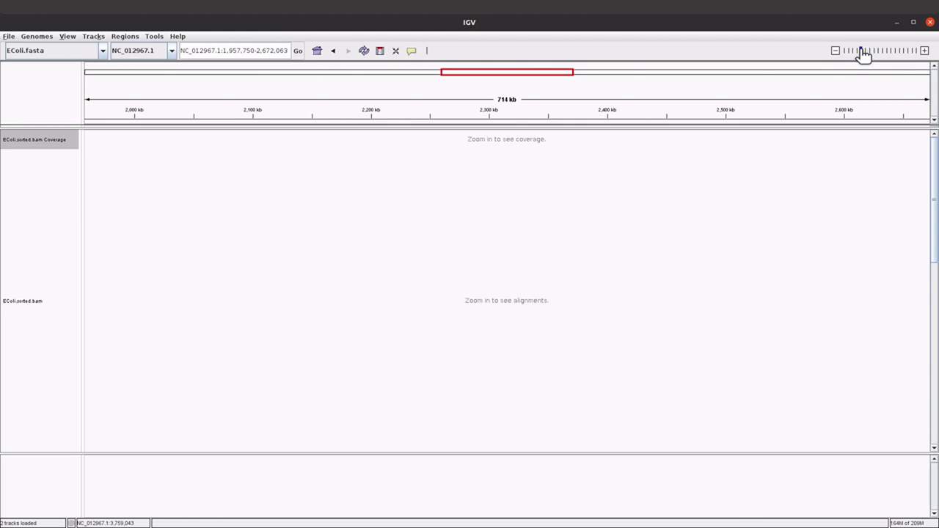
left_click_drag(865, 51, 906, 54)
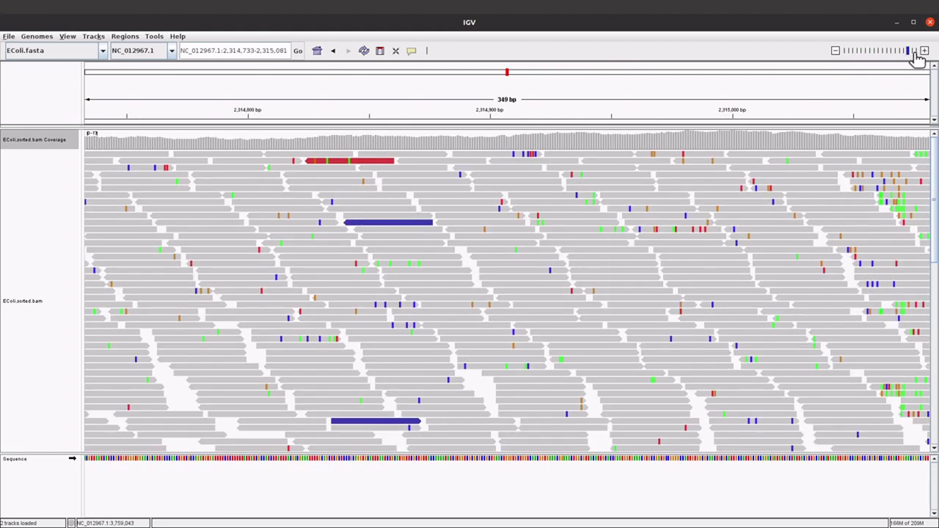
left_click(916, 53)
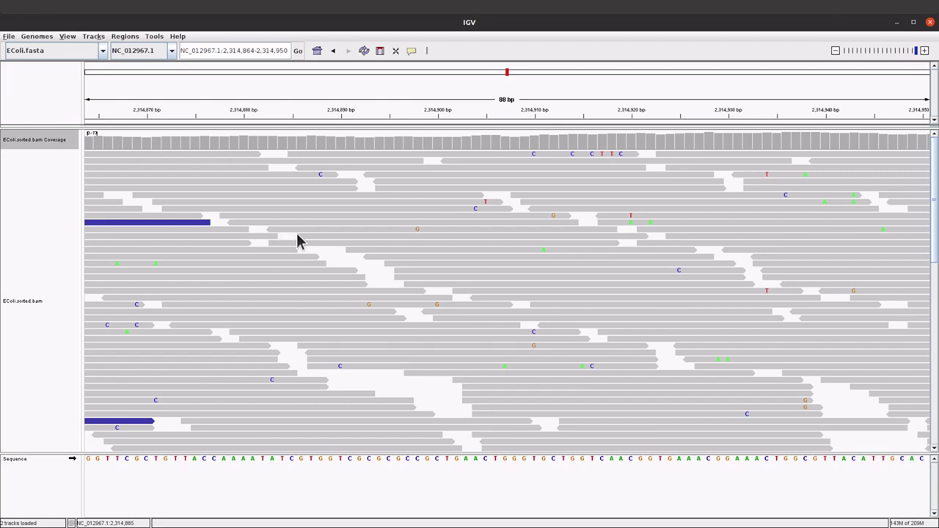
left_click(272, 235)
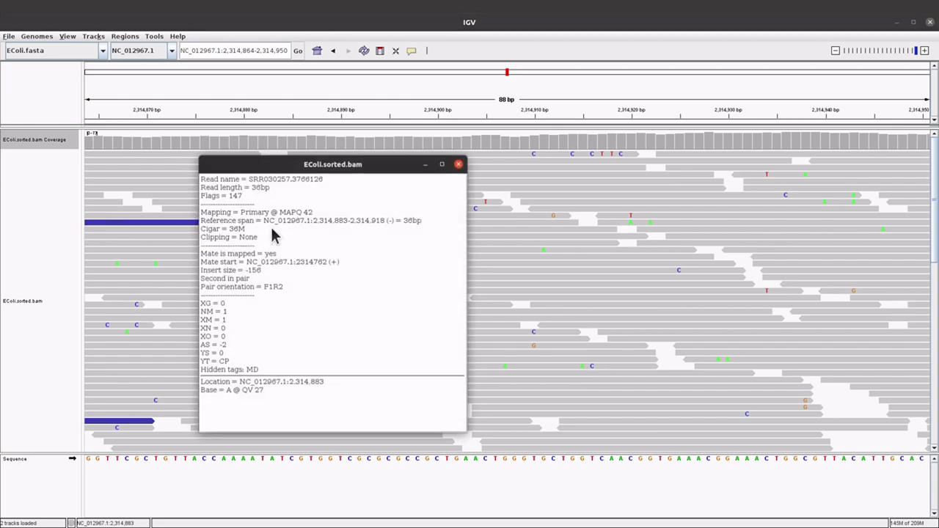
left_click(448, 174)
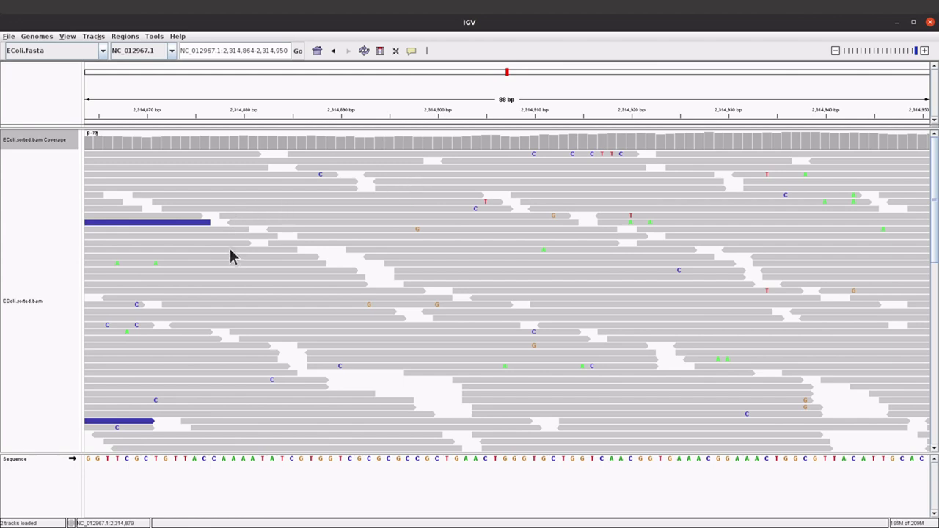
- Examine the aligned reads, coloured reads and mismatched bases along NC_012967.1 between about 2,314,820 and 2,314,980 bp against the reference sequence
left_click_drag(232, 285, 360, 287)
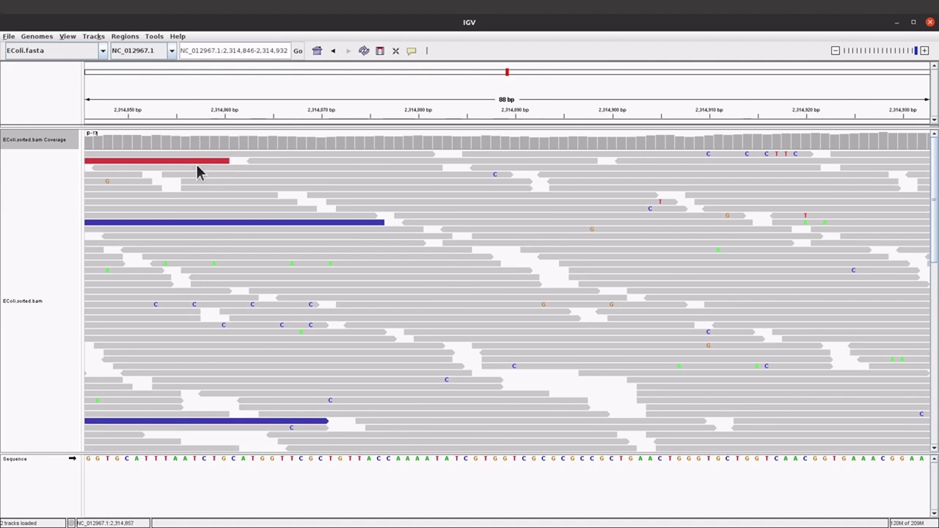
left_click_drag(553, 322, 355, 316)
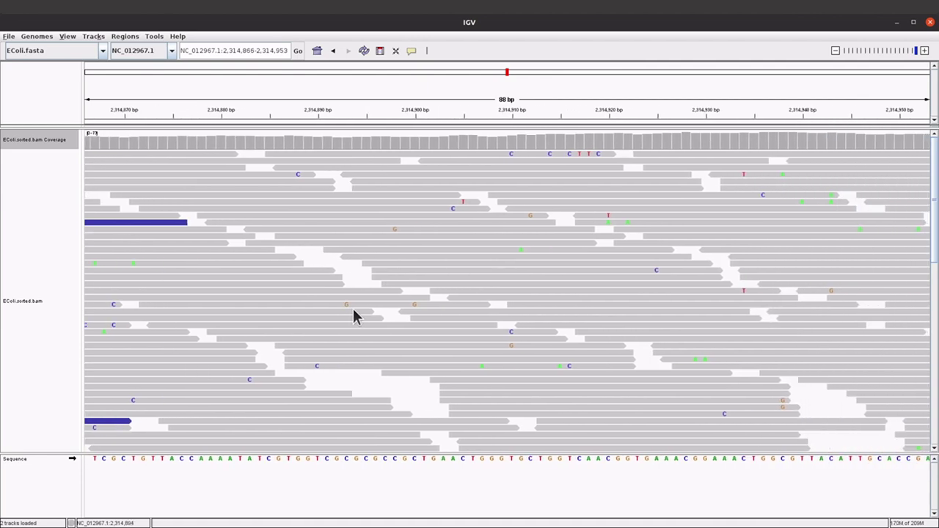
left_click_drag(559, 294, 507, 294)
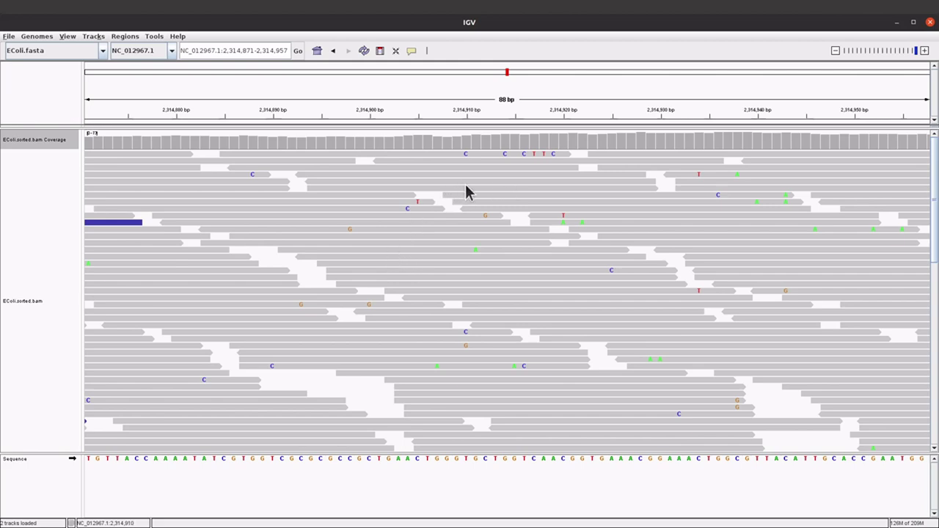
left_click_drag(318, 233, 534, 260)
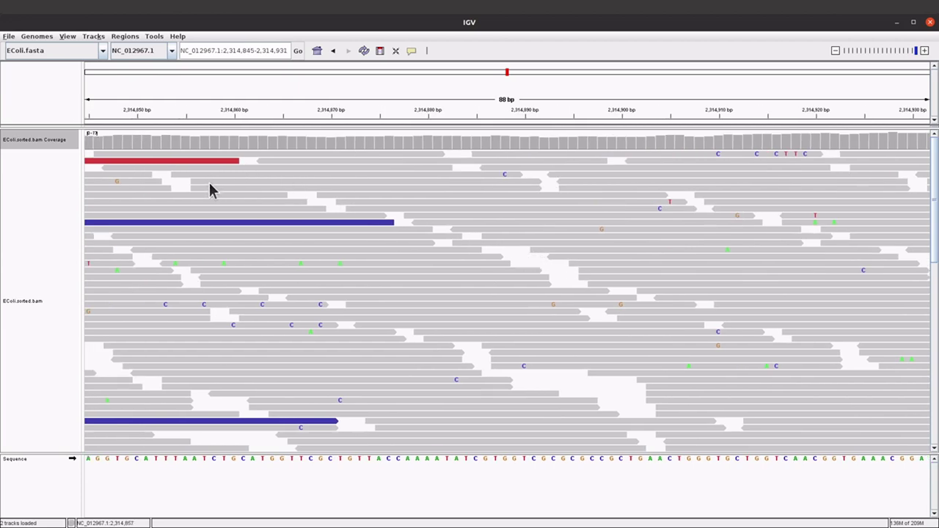
left_click_drag(210, 189, 336, 199)
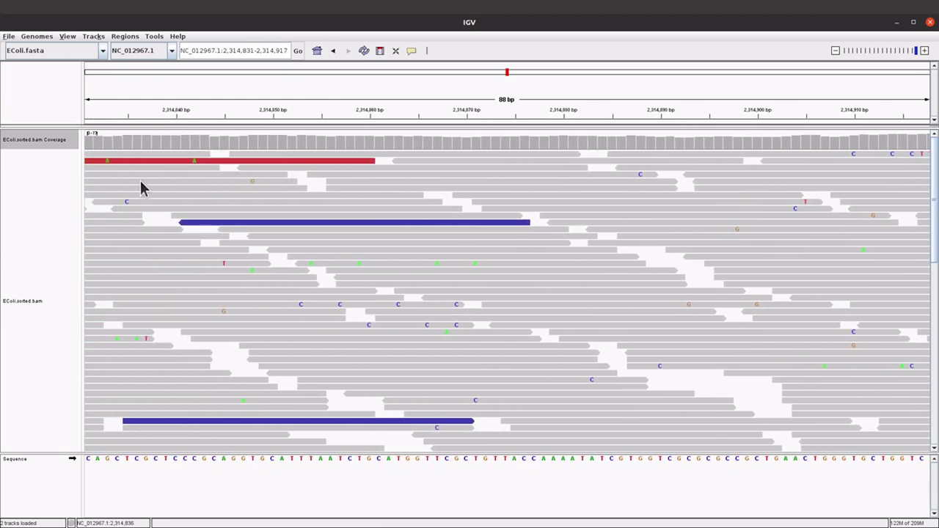
left_click_drag(142, 184, 231, 199)
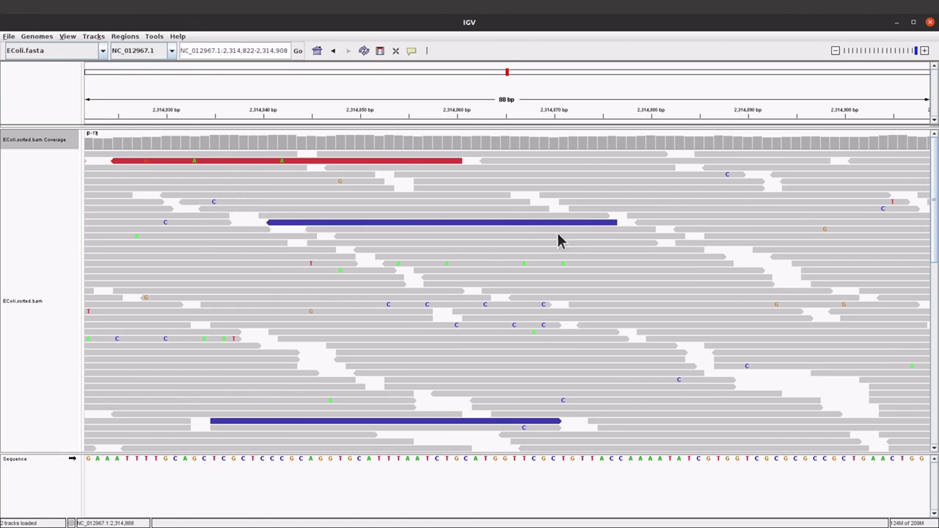
left_click_drag(621, 279, 384, 258)
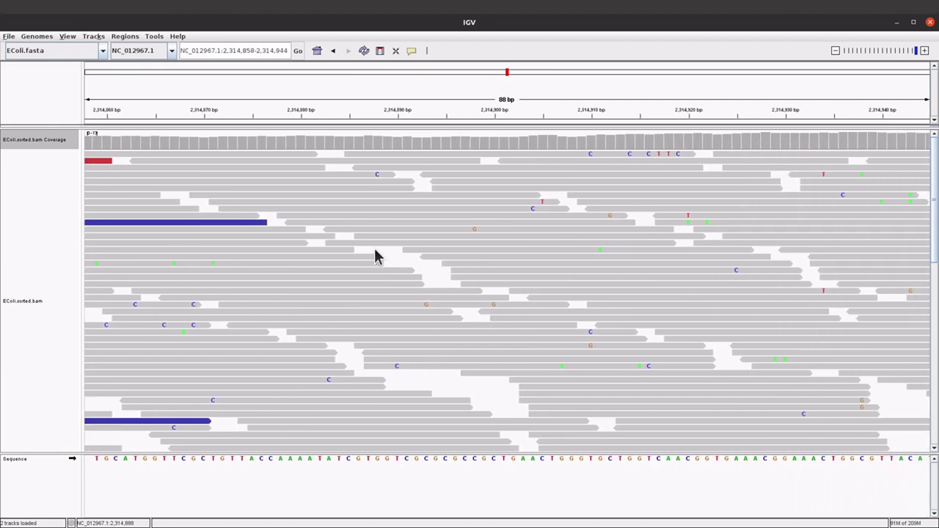
left_click_drag(374, 253, 318, 226)
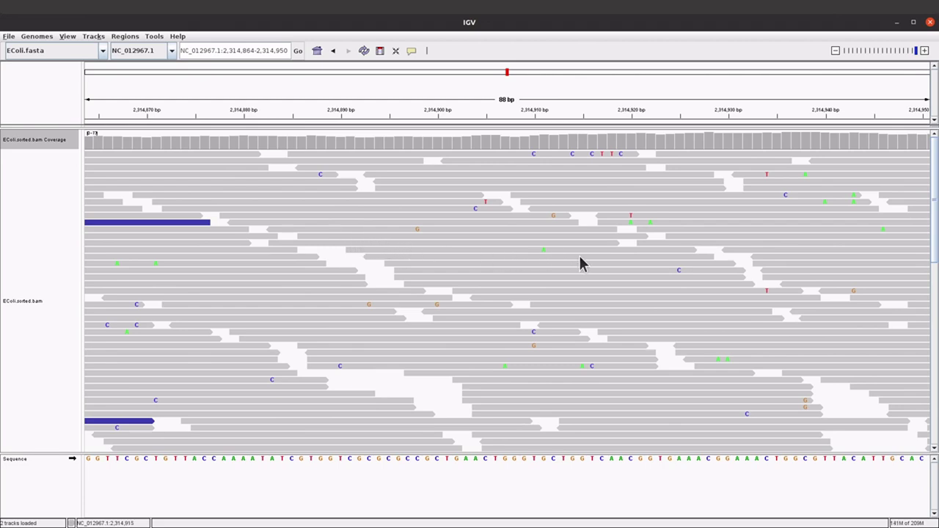
left_click_drag(563, 264, 449, 249)
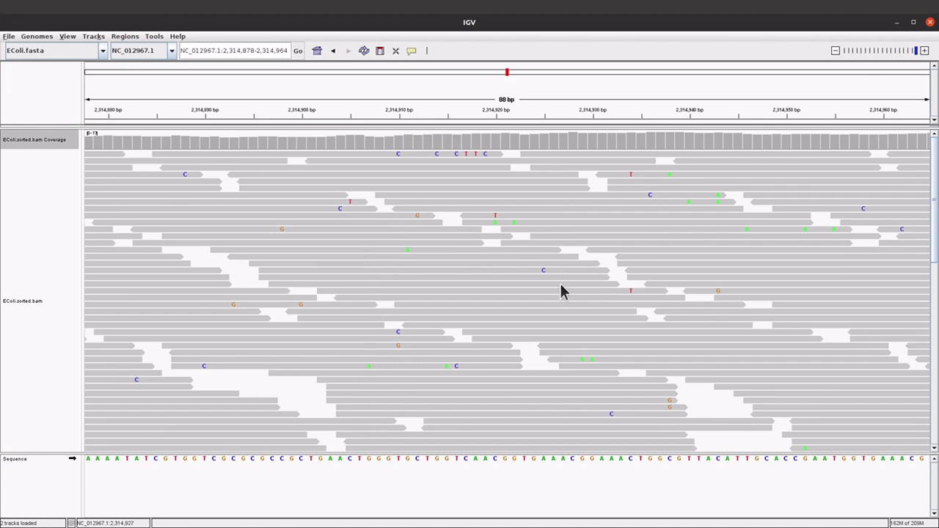
left_click_drag(561, 289, 774, 277)
left_click_drag(146, 196, 330, 190)
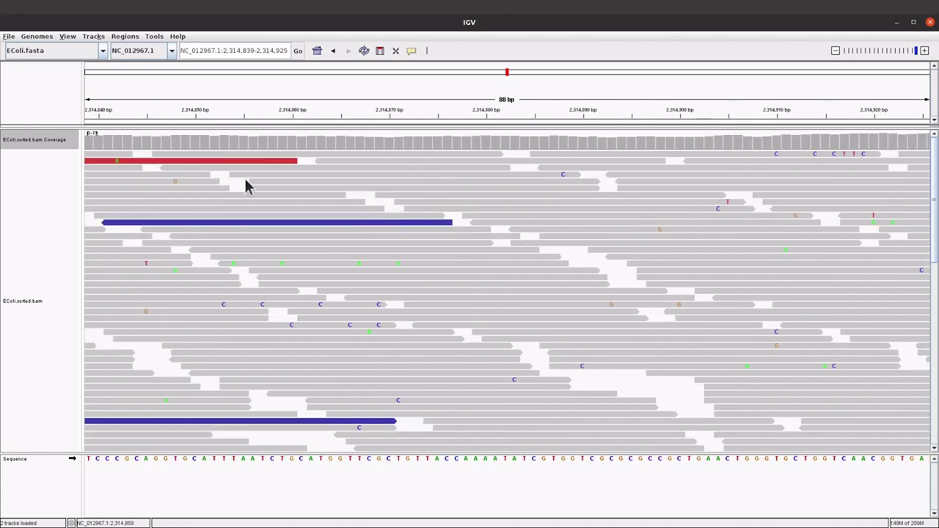
left_click_drag(834, 336, 461, 334)
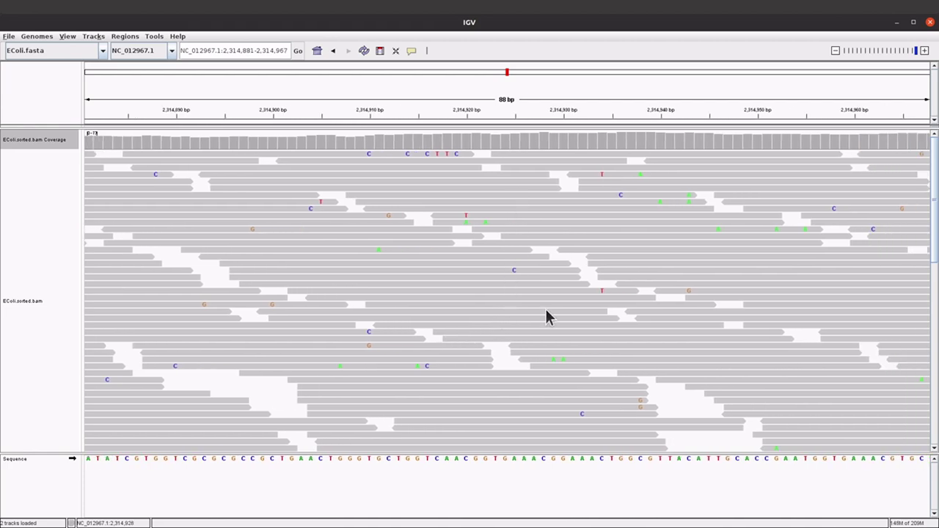
scroll(462, 303, "right", 1)
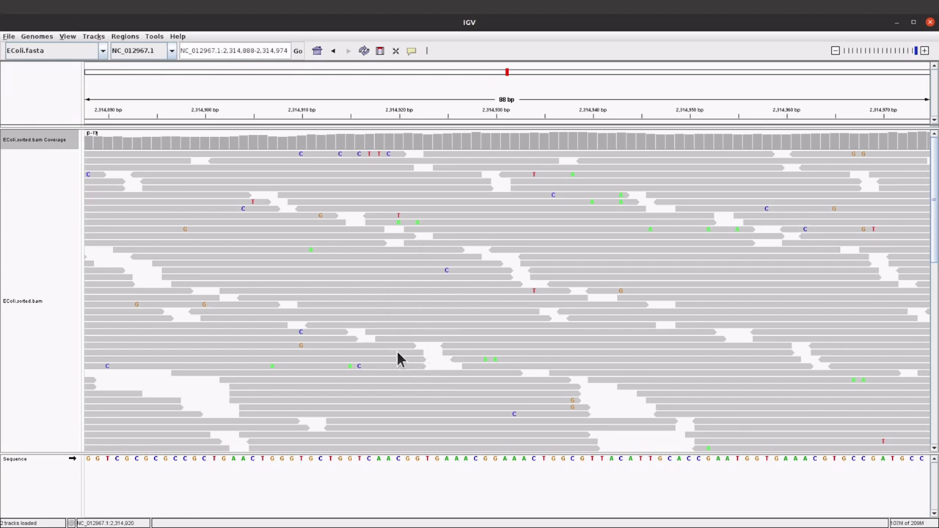
left_click_drag(451, 340, 383, 319)
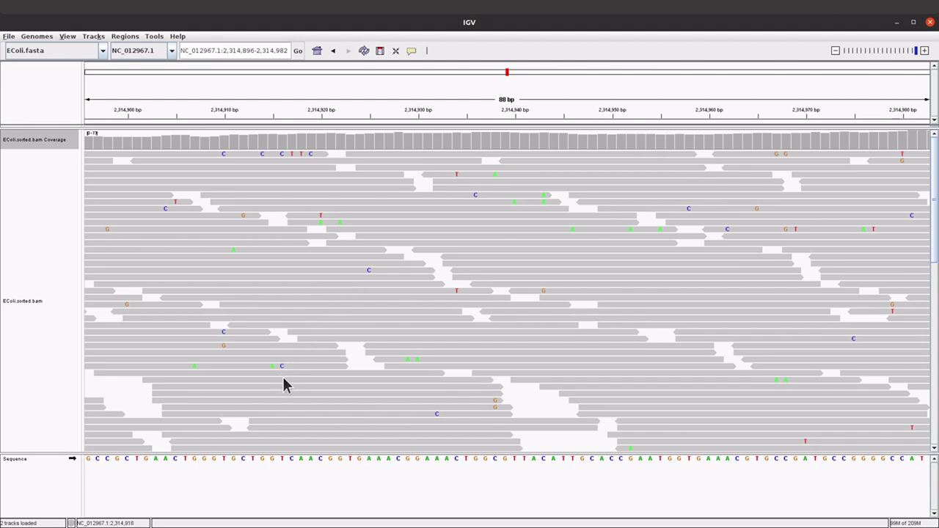
left_click_drag(283, 383, 301, 384)
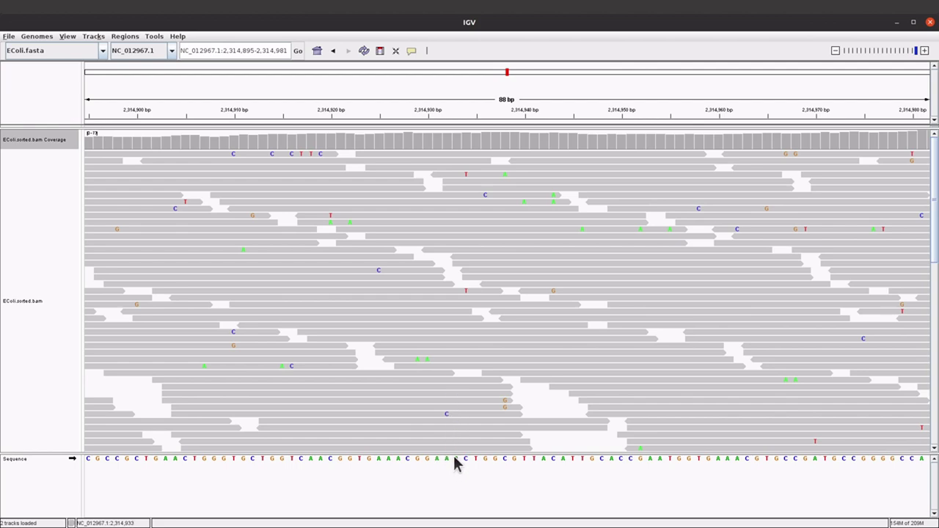
- View the alignment details of the read carrying the mismatched C base at position 2,314,932
right_click(449, 425)
left_click(437, 430)
left_click(447, 430)
key("Escape")
left_click(447, 420)
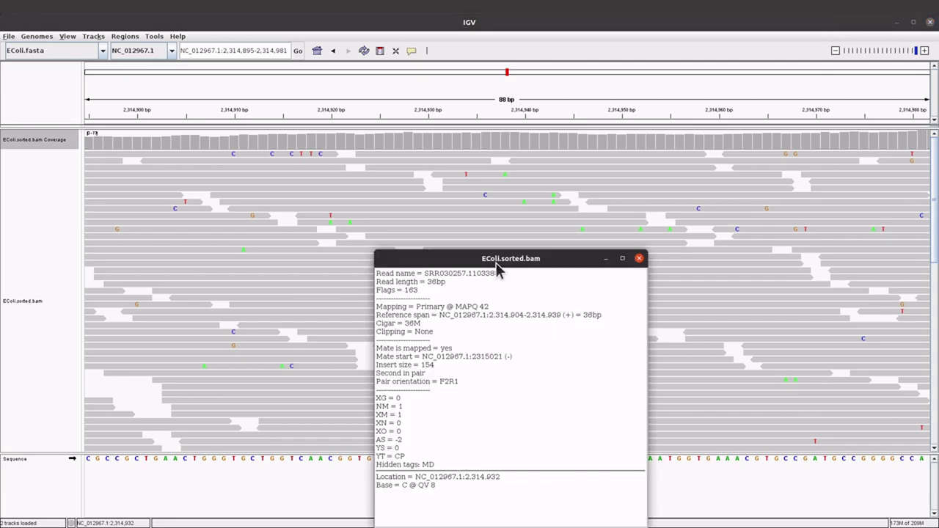
left_click_drag(496, 258, 488, 198)
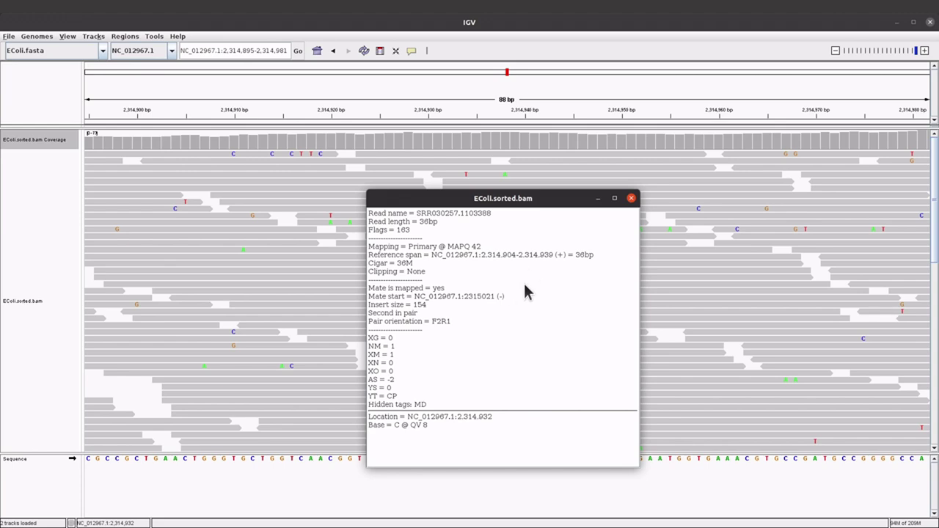
left_click(631, 198)
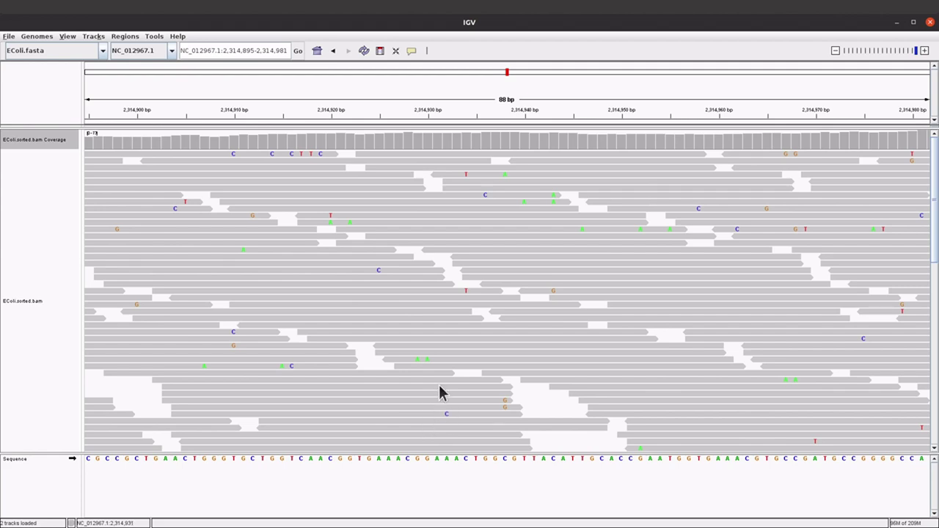
- Check the options for when read details are shown, and reopen the details of the read with the mismatched C at 2,314,932
left_click(412, 52)
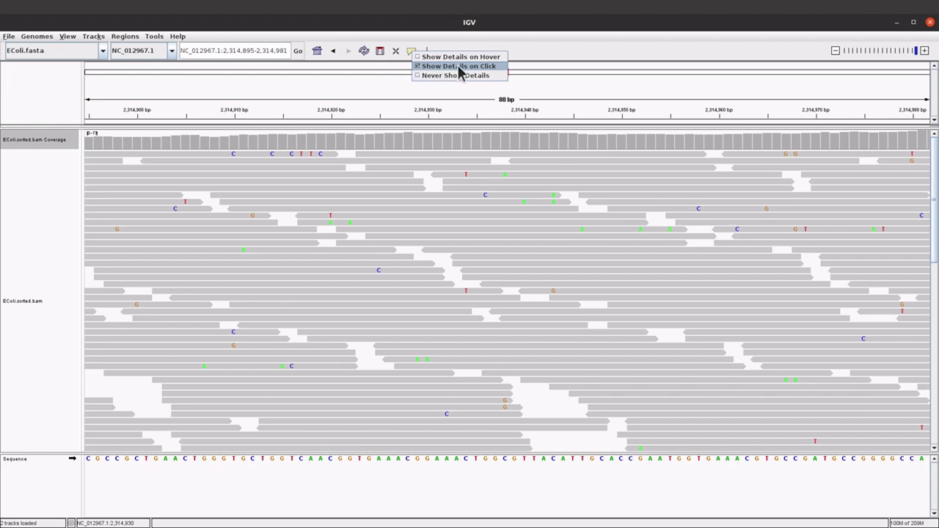
left_click(396, 95)
left_click_drag(343, 354, 450, 356)
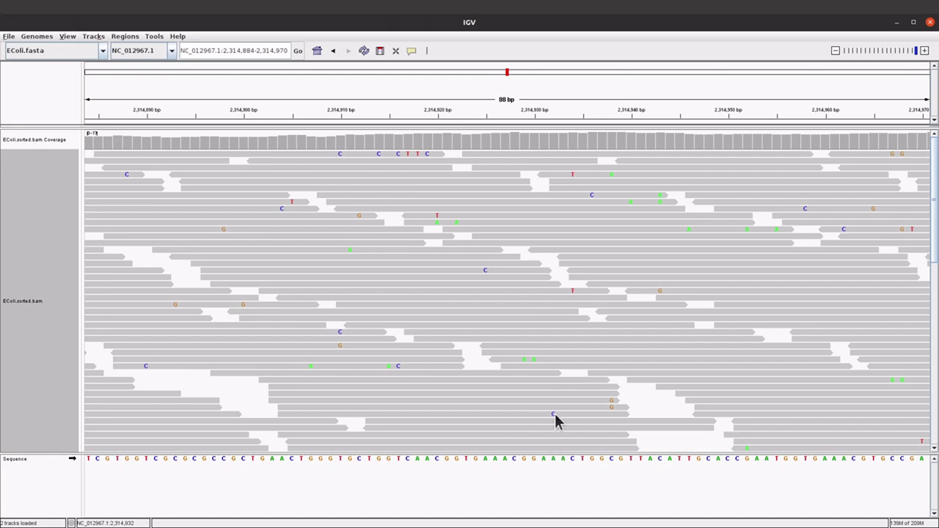
left_click(554, 416)
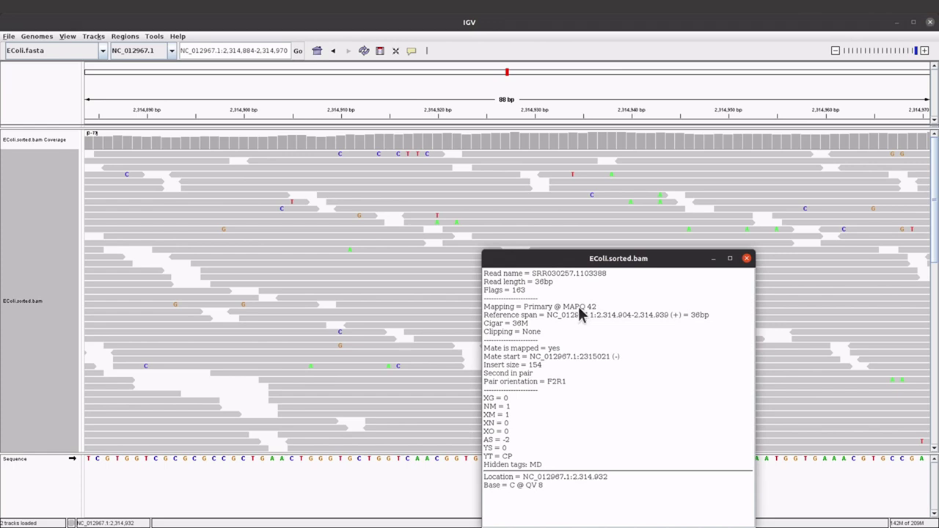
left_click(747, 258)
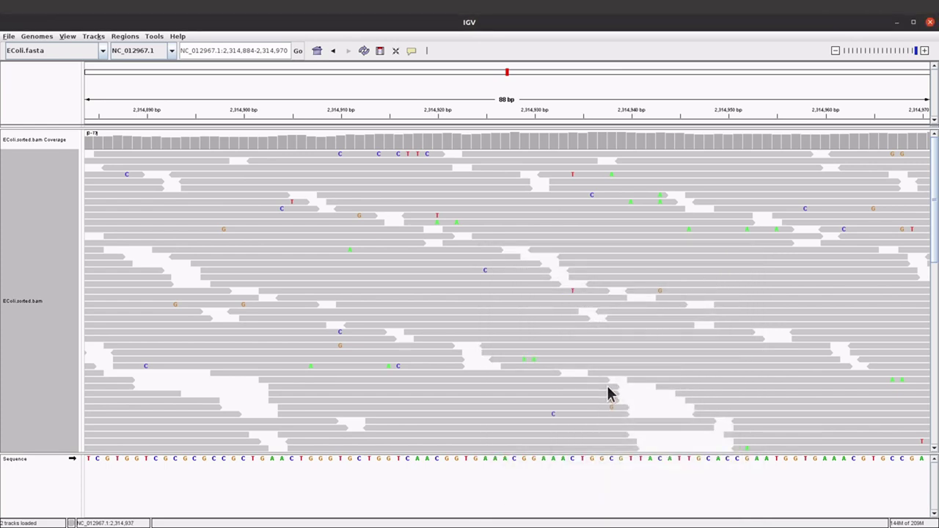